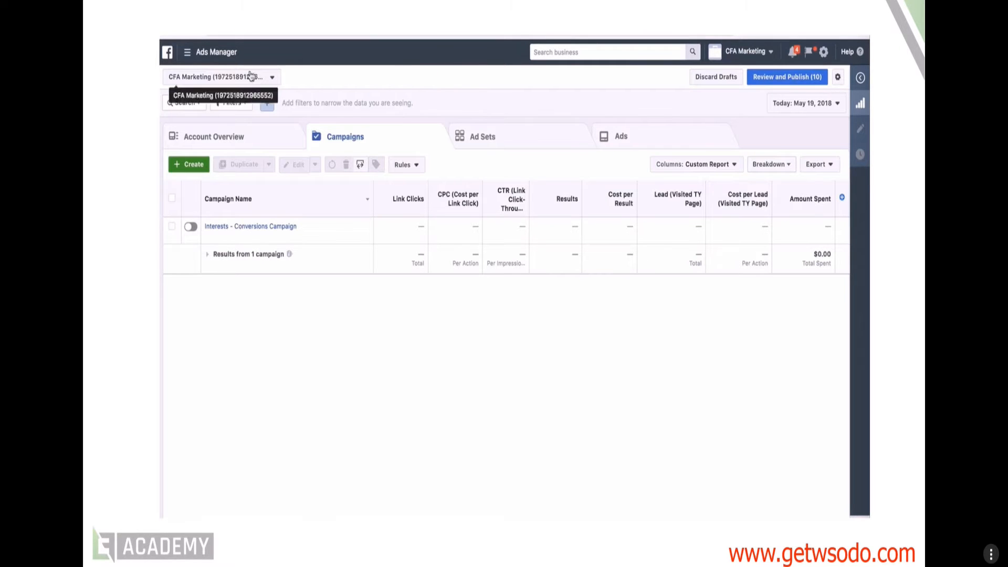
Open the Audiences section of the asset library in a separate browser tab.
left_click(225, 62)
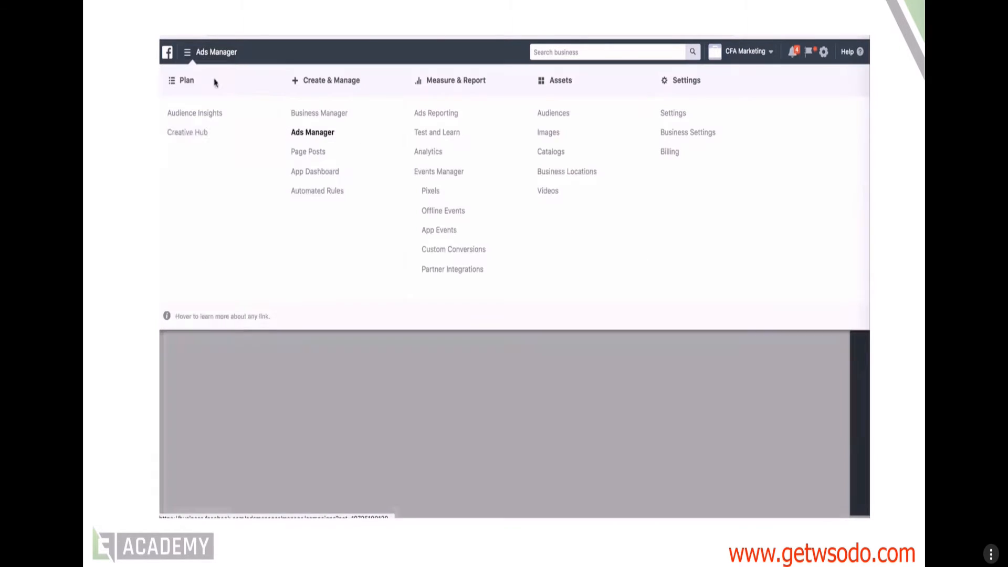
right_click(557, 117)
left_click(571, 120)
left_click(564, 369)
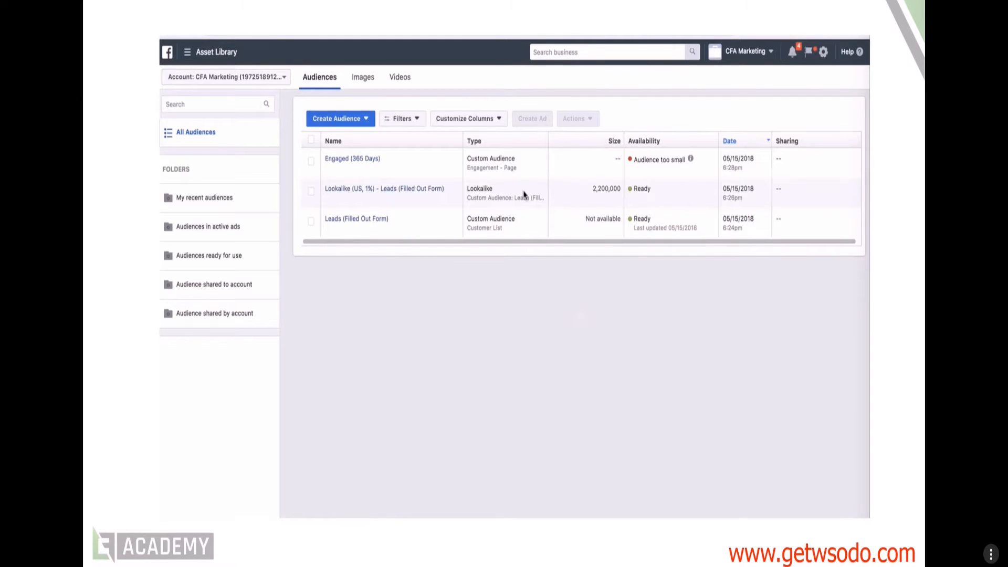
Create a website-traffic custom audience of all website visitors in the past 30 days, named "All Website Visitors (30 Days)".
left_click(335, 121)
left_click(339, 139)
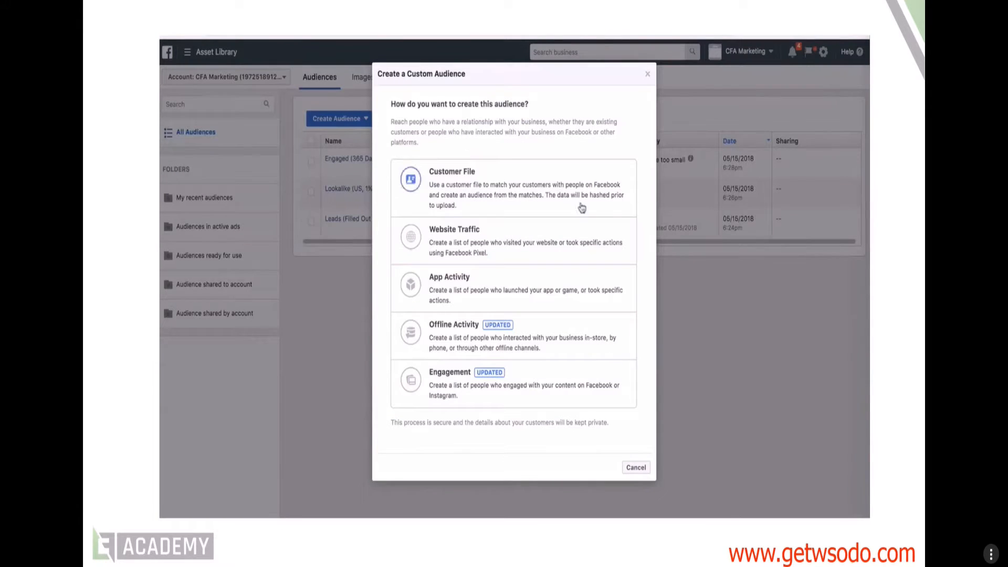
left_click(534, 242)
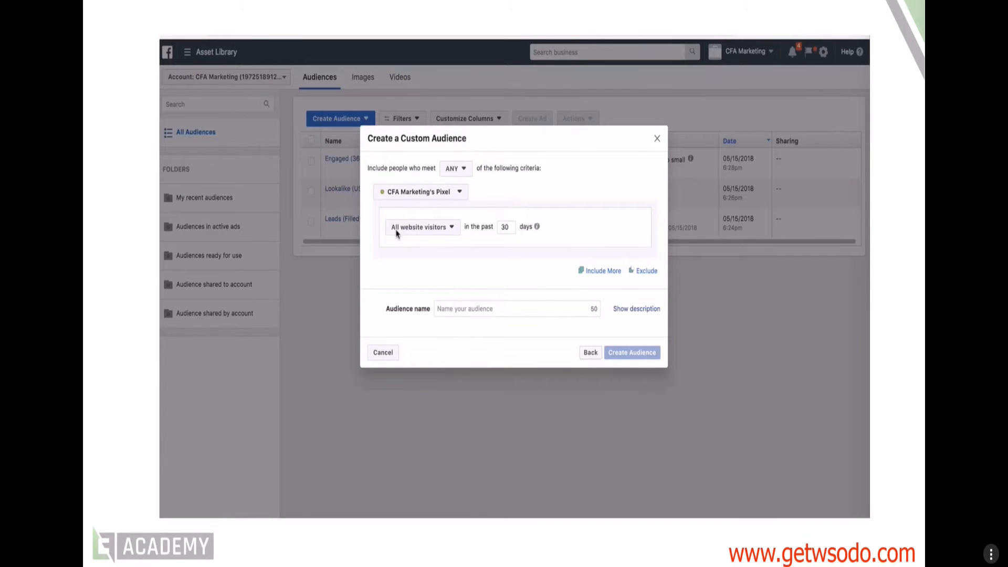
left_click(492, 312)
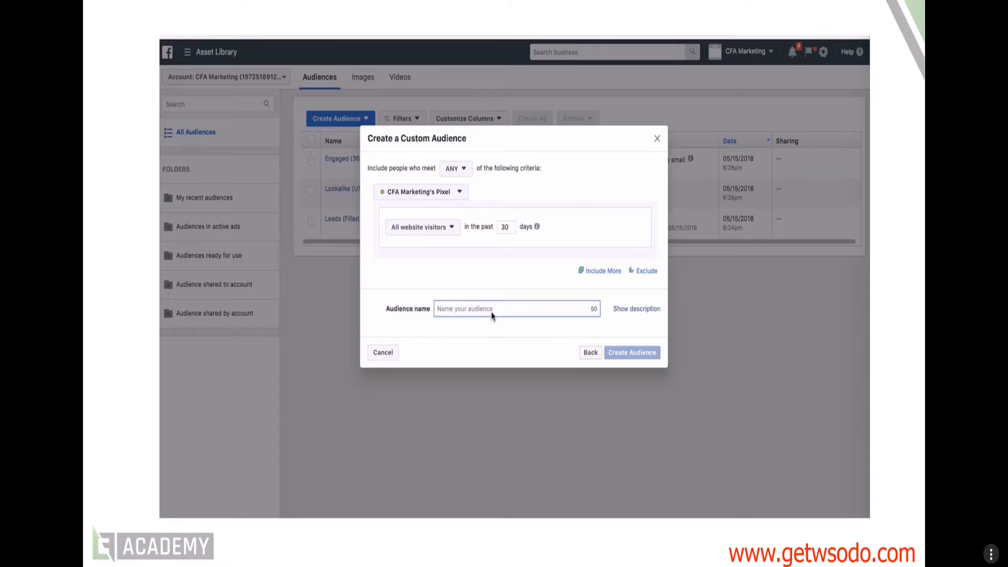
type("All Website Visitors ")
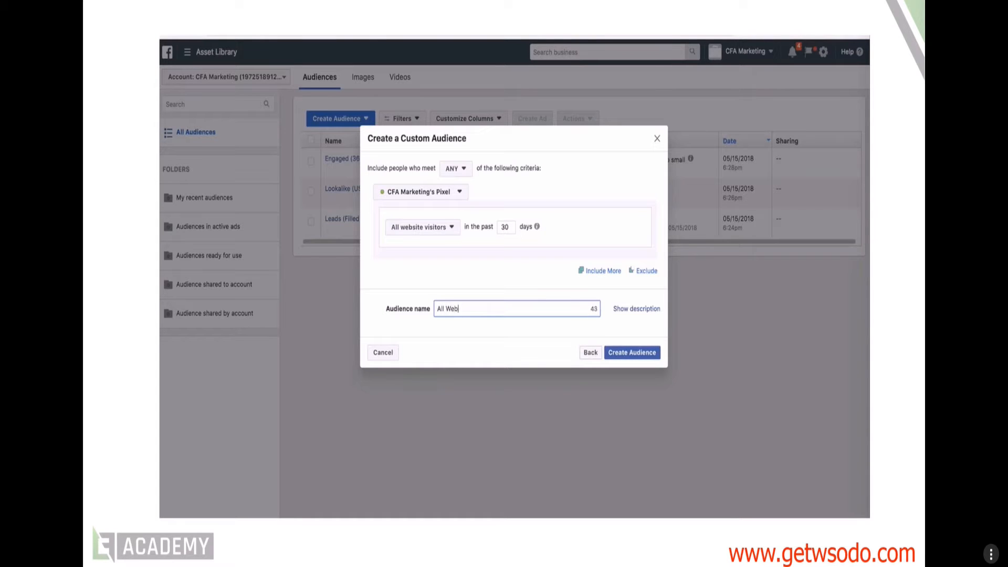
type("(30 Days)")
left_click(652, 354)
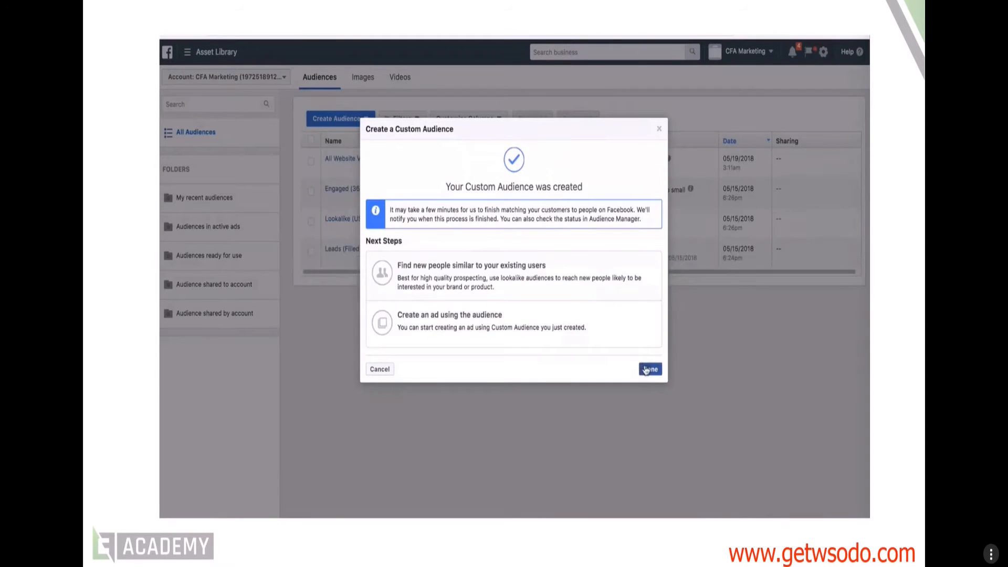
left_click(648, 370)
Start another website-traffic custom audience, limited to people who visited specific web pages.
left_click(360, 121)
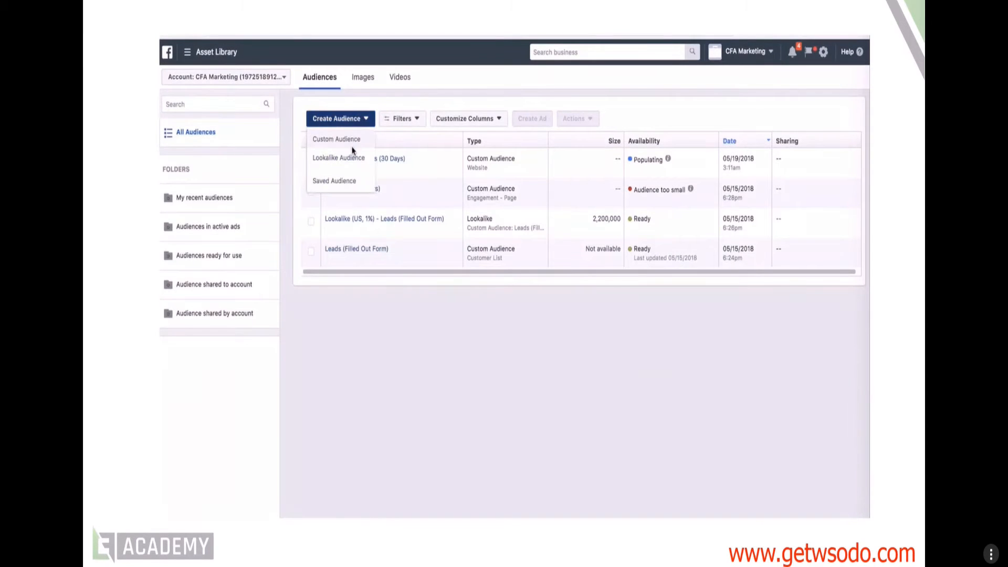
left_click(349, 141)
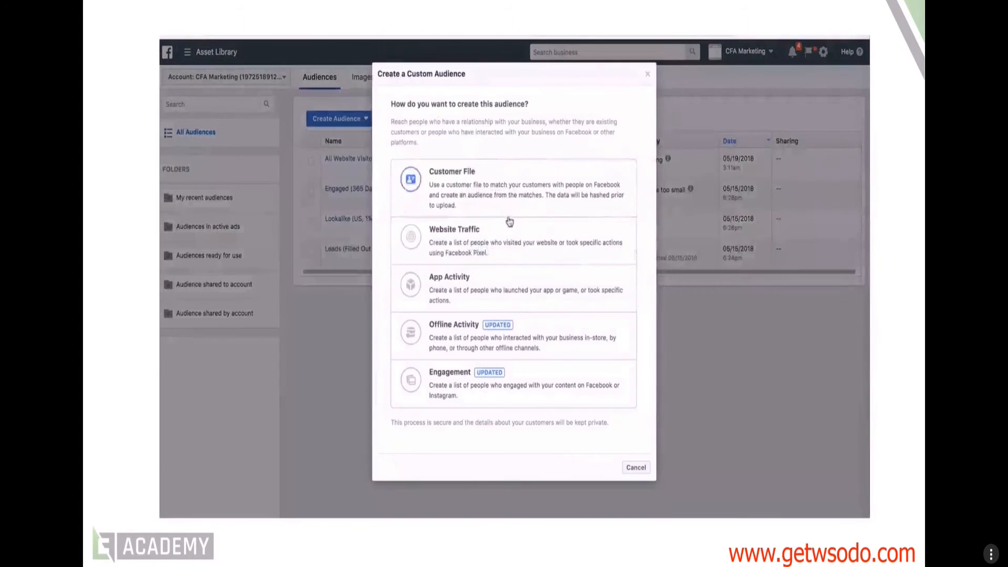
left_click(526, 247)
left_click(440, 228)
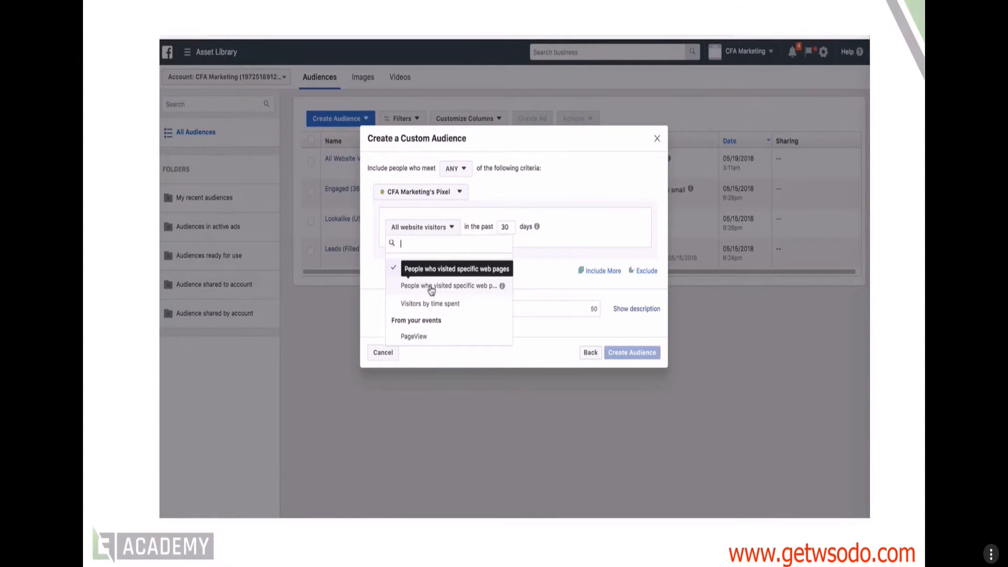
left_click(431, 288)
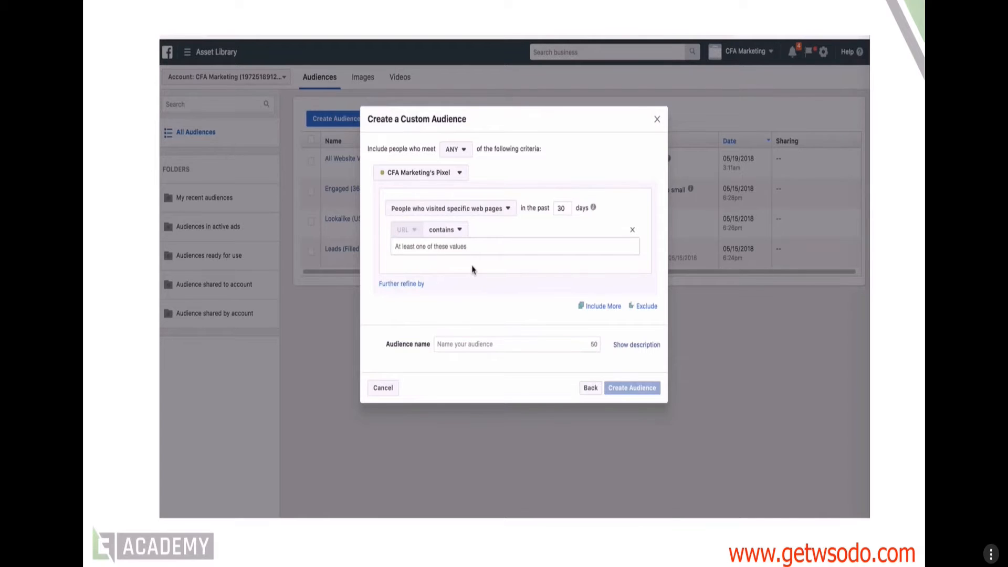
Set the audience's page rule to URL contains "/csv".
left_click(478, 248)
type("Mattpshock.com/VSL")
key("BackSpace")
key("BackSpace")
key("BackSpace")
type("csv")
left_click_drag(440, 247, 384, 249)
key("BackSpace")
type("/")
key("Return")
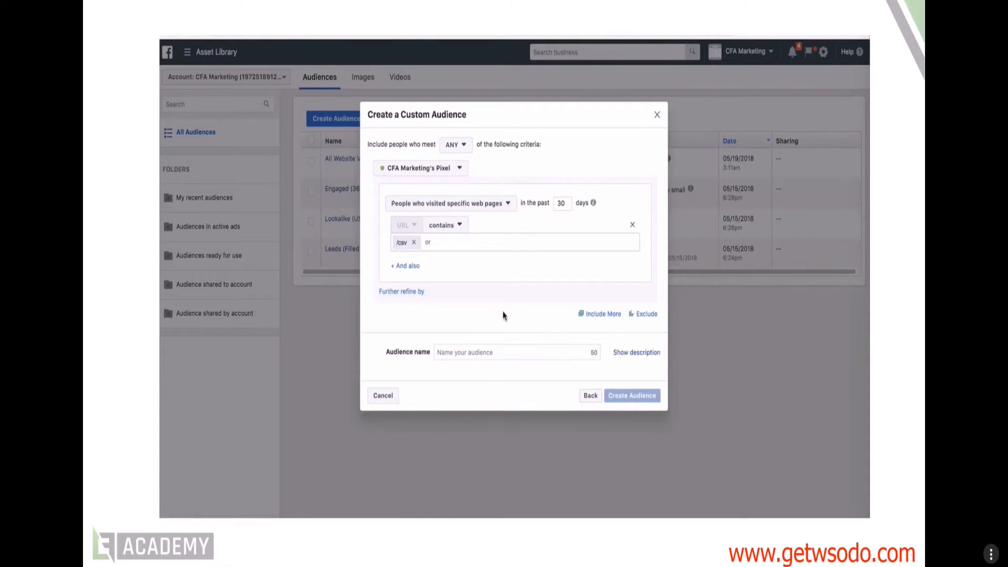
Name the audience "Visited Landing Page (30 Days)" and finish creating it.
left_click(498, 352)
type("Visite")
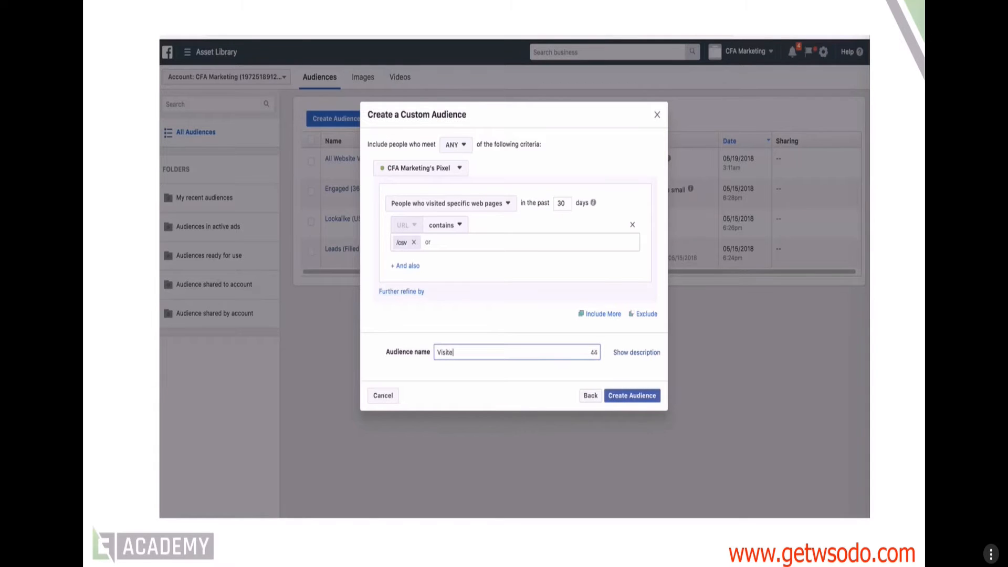
type("d Landing Page (30 Days)")
left_click(637, 398)
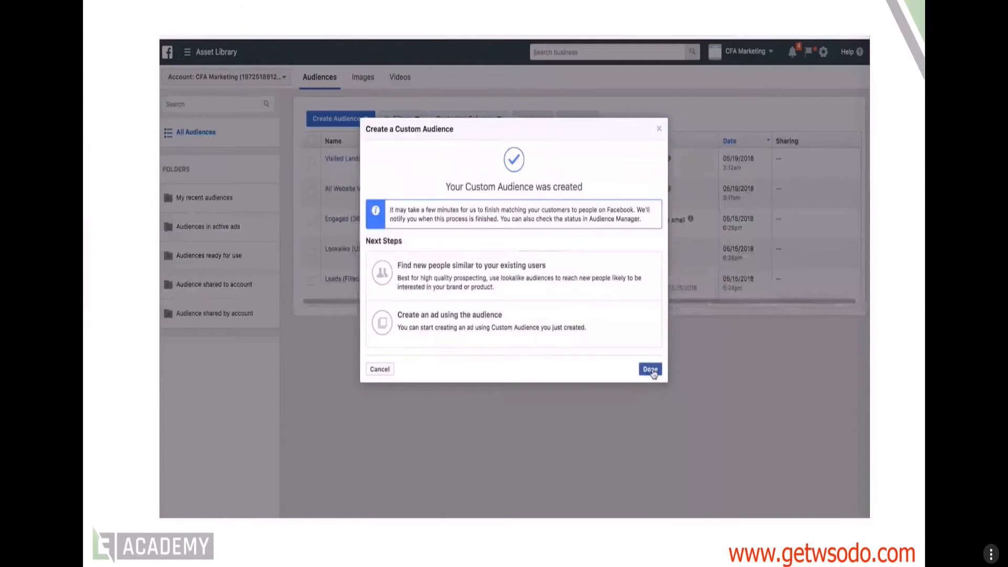
left_click(650, 370)
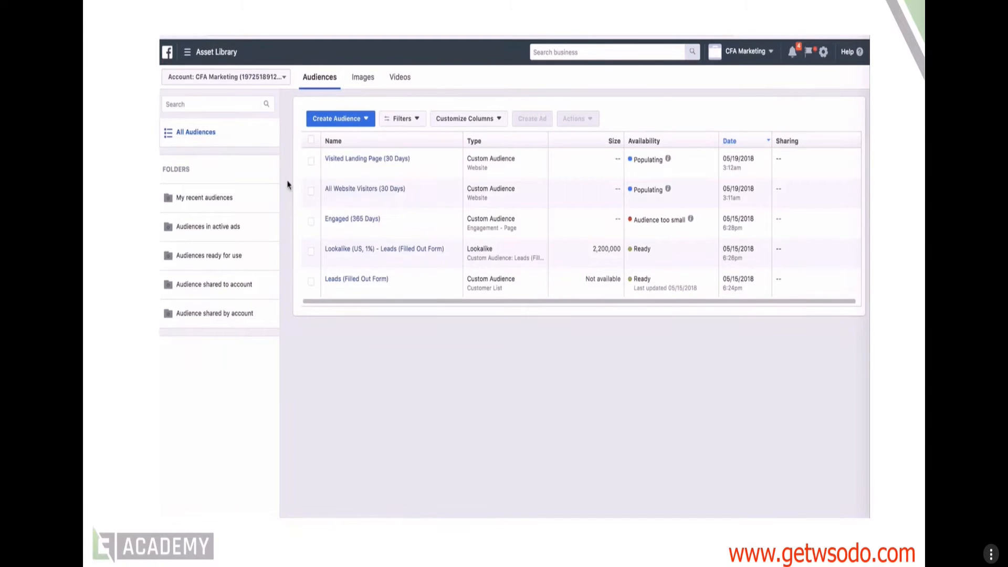
Return to Ads Manager and start a new campaign named "Retargeting - Conversions Campaign" with the Conversions objective.
mouse_move(347, 197)
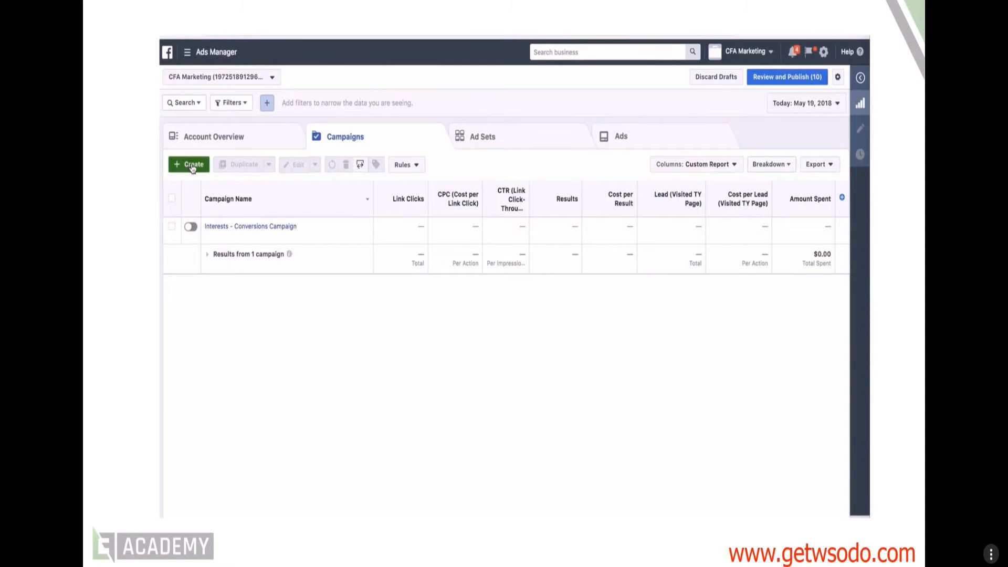
left_click(195, 165)
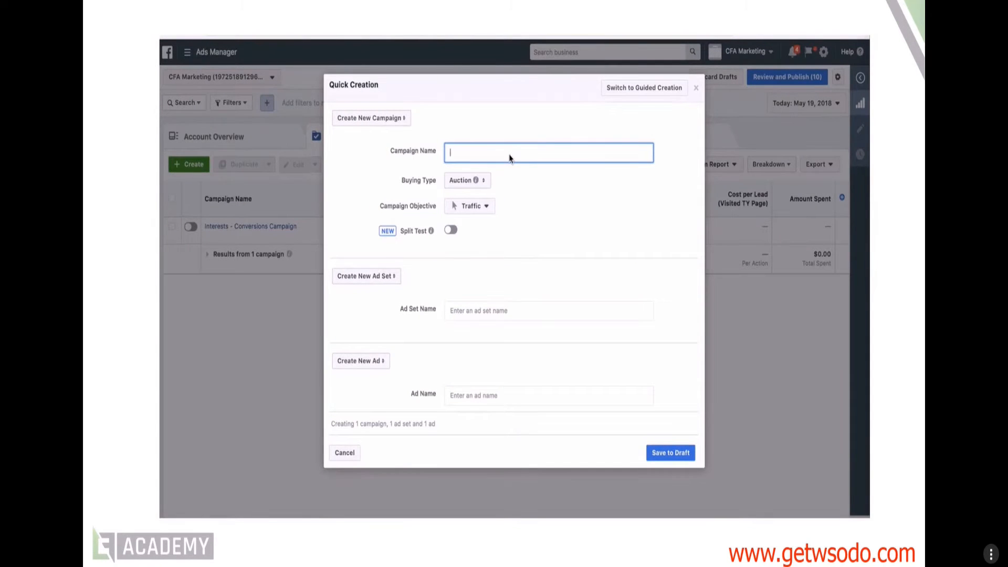
type("Retargeting - Conversions Campaign")
left_click(488, 205)
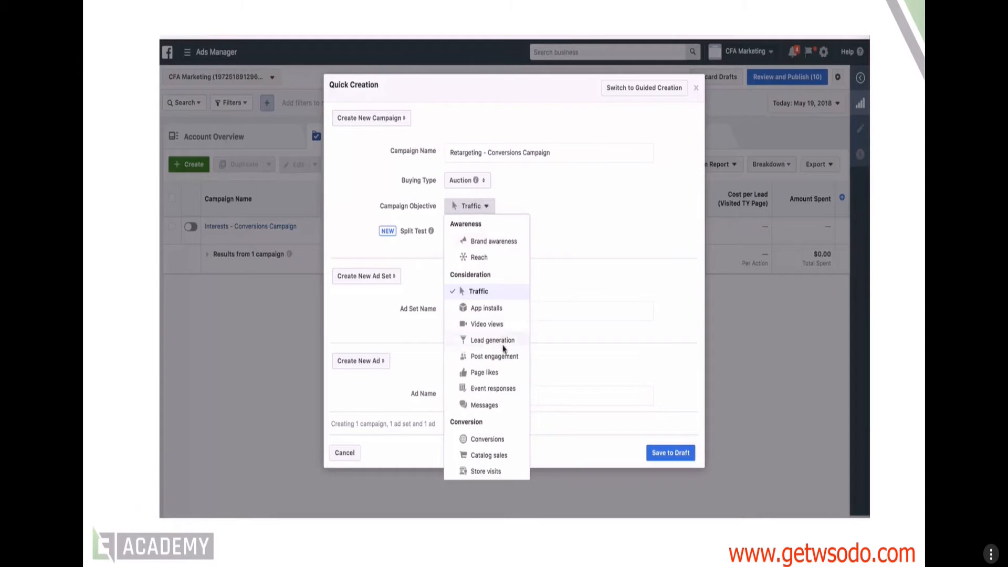
left_click(488, 439)
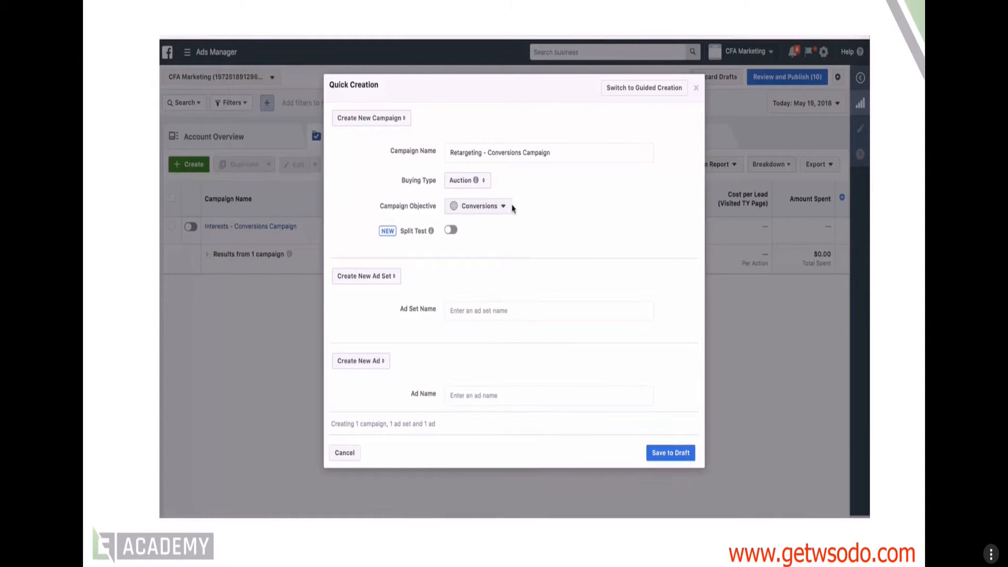
Name the ad set "Retargeting - ALL" and the ad "Warm Traffic $1", and save the campaign to draft.
left_click(509, 310)
type("Re")
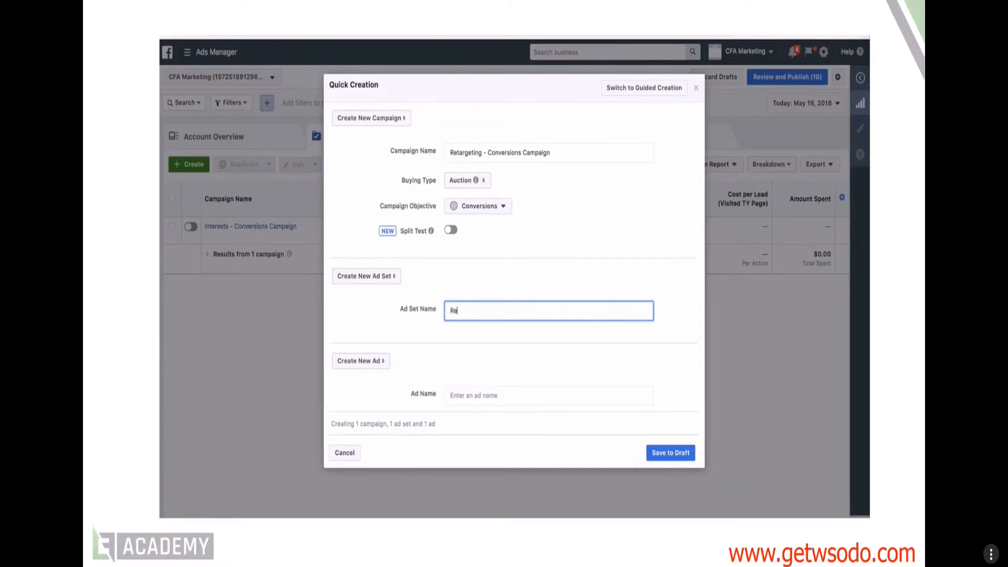
type("targeting - ALL")
key("Tab")
key("Tab")
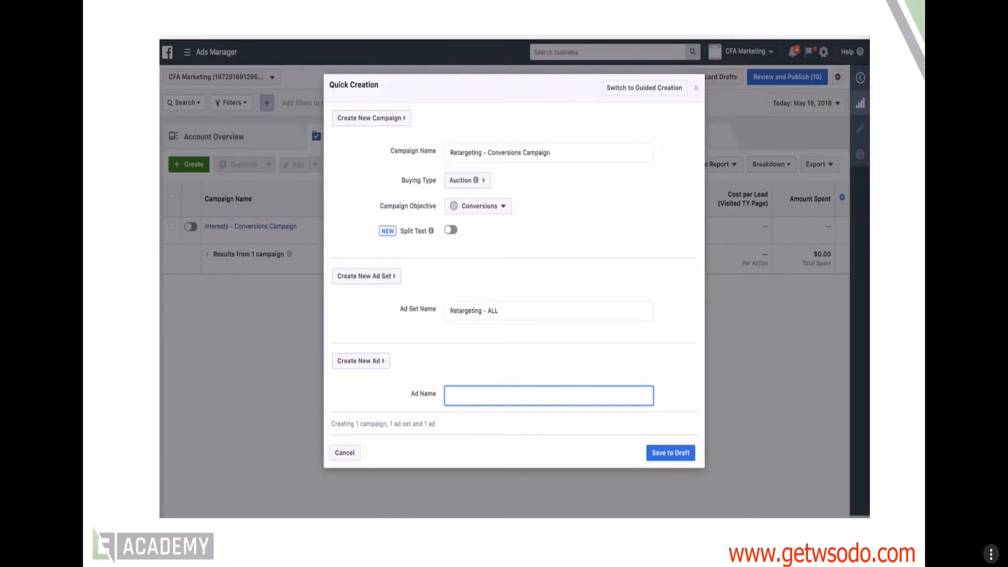
type("Warm Traffic $")
type("1")
left_click(669, 449)
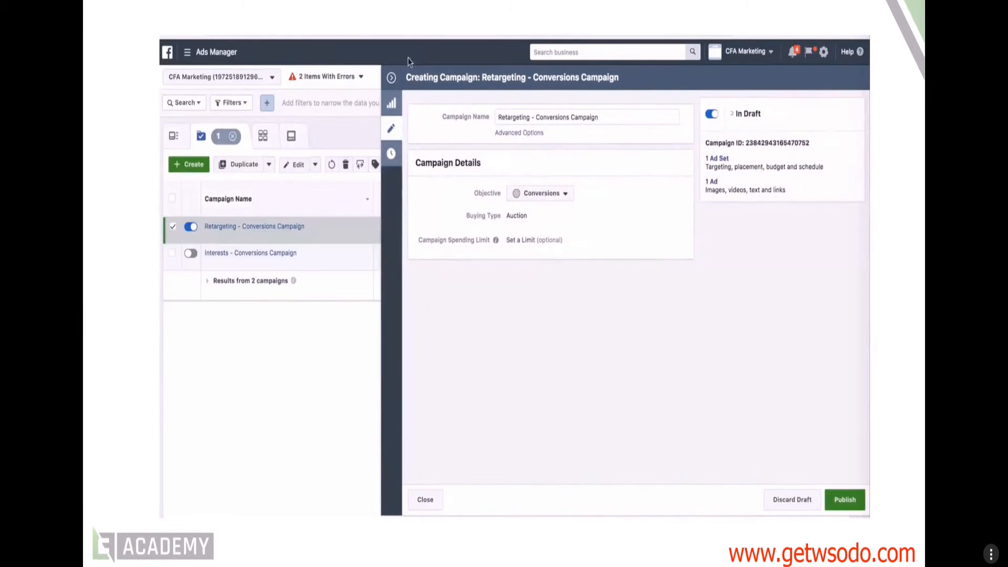
Open the new campaign's Retargeting - ALL ad set for editing and choose Lead (Visited TY Page) as its website conversion event.
left_click(391, 79)
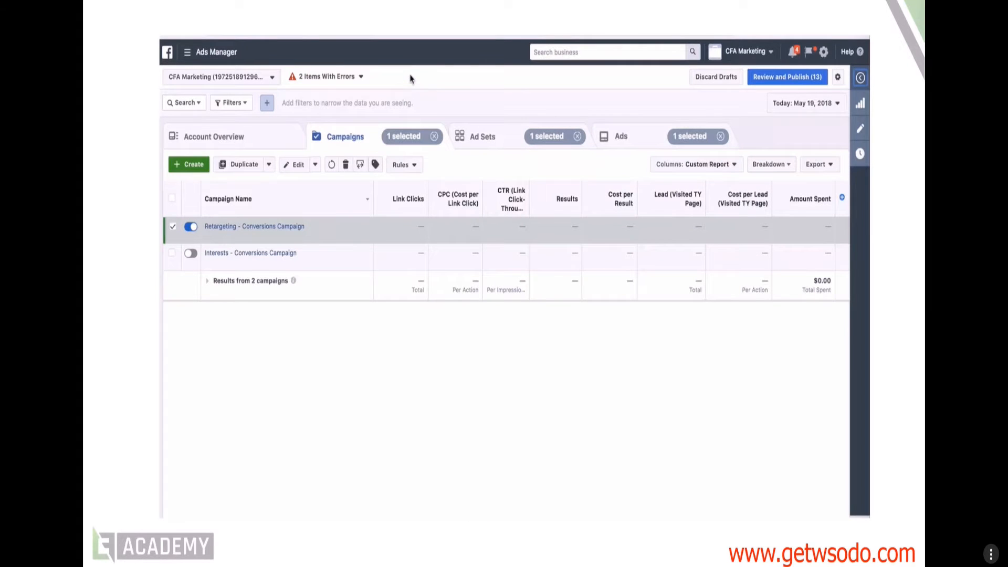
left_click(258, 226)
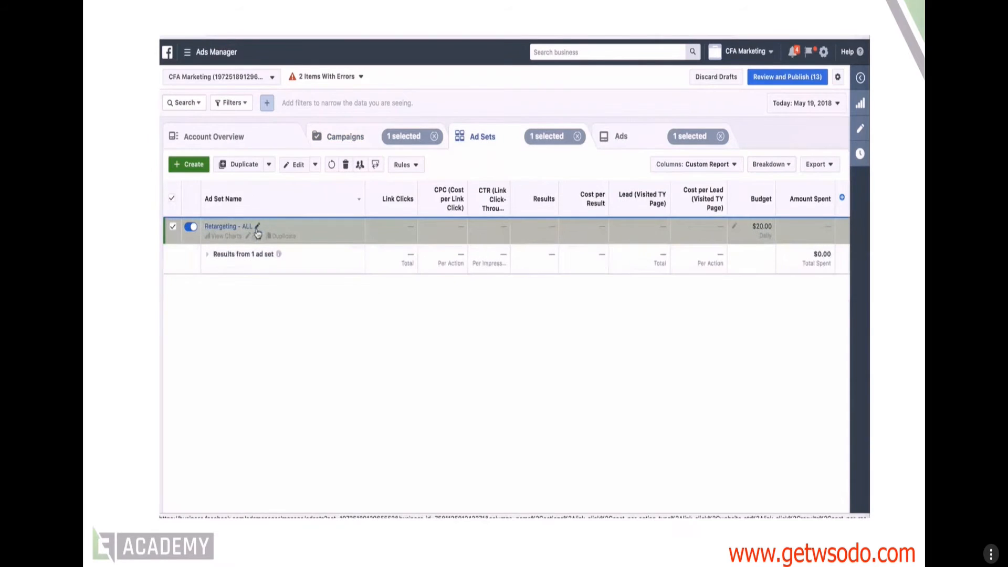
left_click(256, 236)
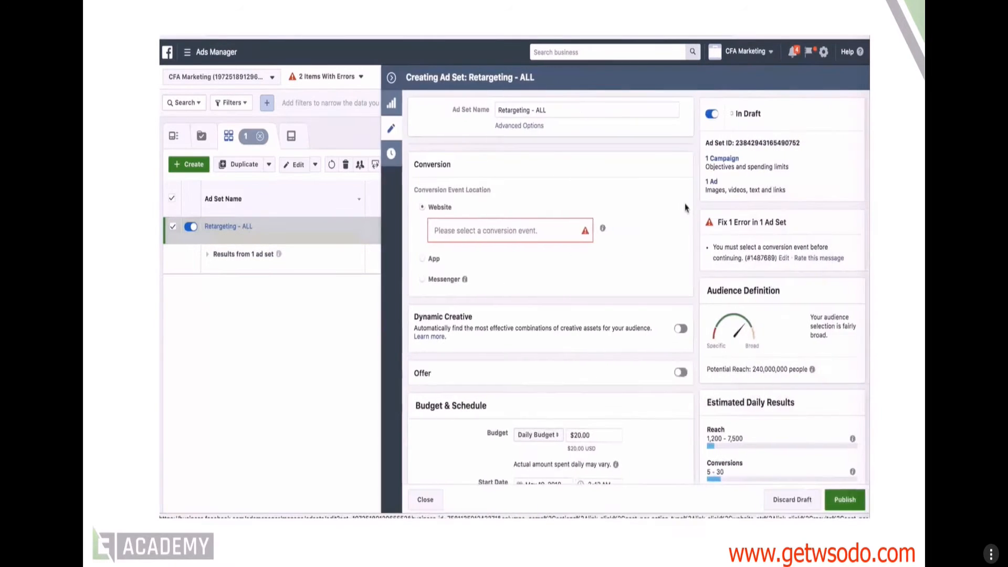
left_click(496, 229)
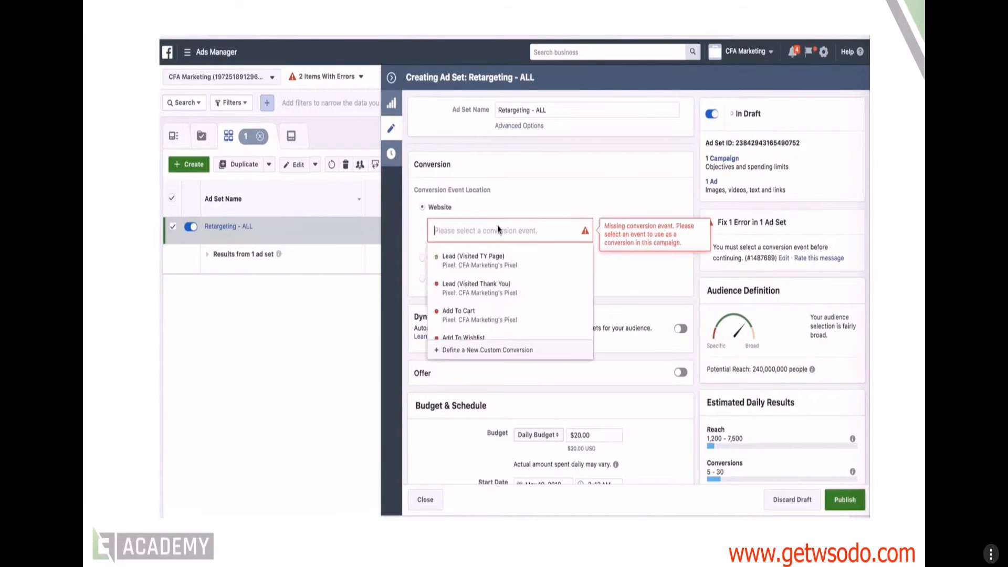
left_click(499, 259)
Set the ad set's daily budget to $10.00.
scroll(580, 195, "down", 5)
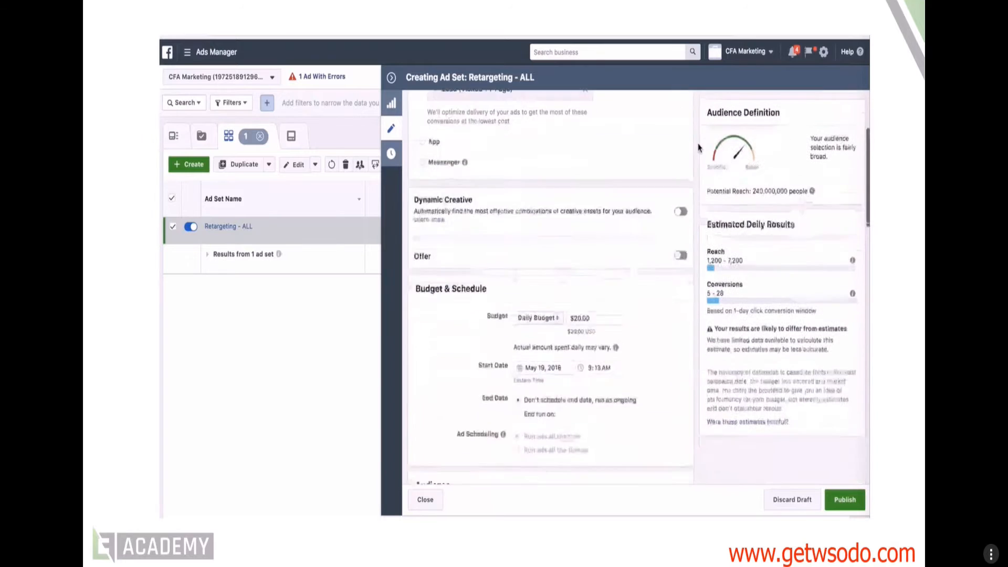
left_click(578, 216)
key("BackSpace")
type("1")
Check the ad set's Custom Audiences field, reload the page, and review the audience, detailed targeting and placement settings.
scroll(657, 186, "down", 5)
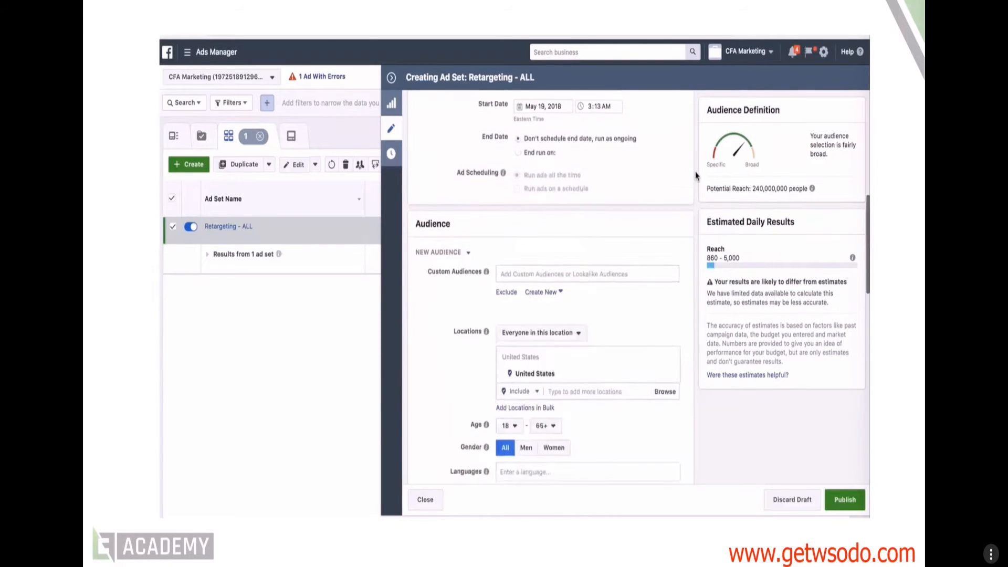
left_click(525, 209)
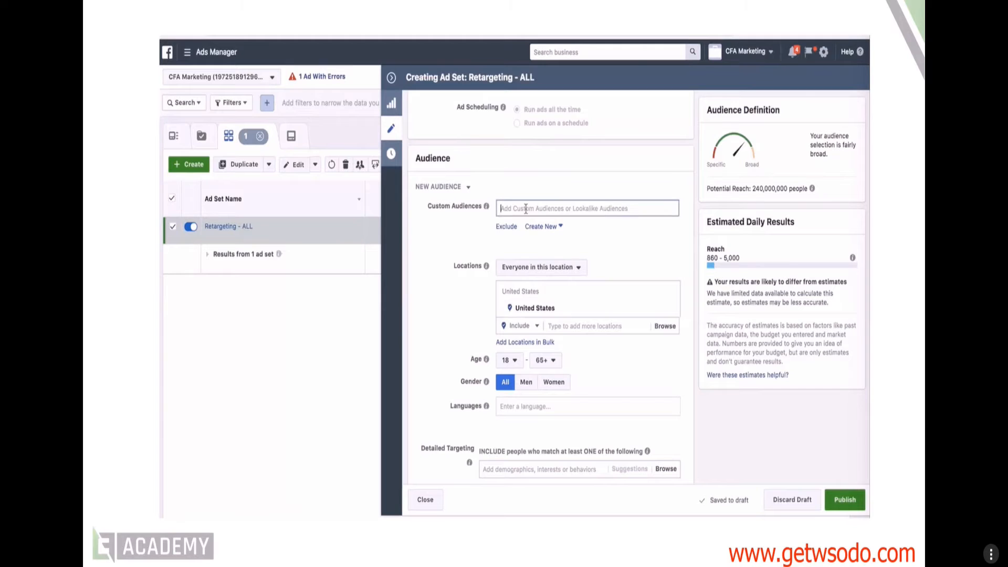
left_click(456, 237)
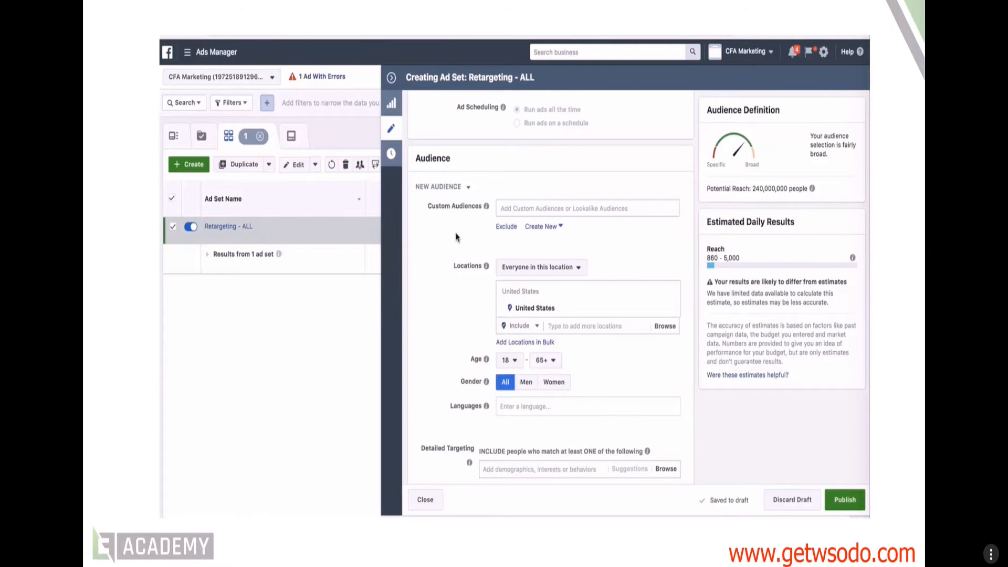
key("super+r")
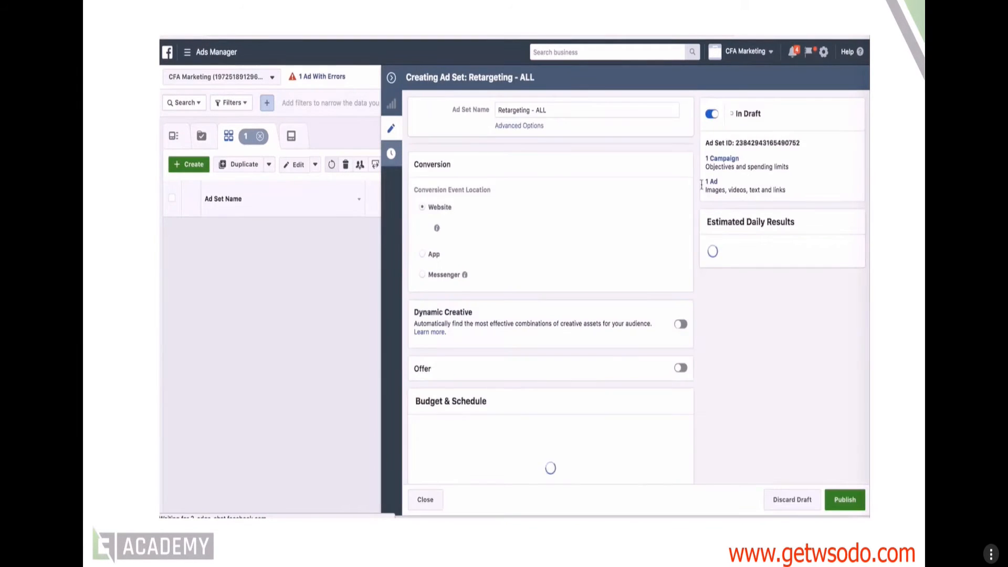
scroll(689, 202, "down", 10)
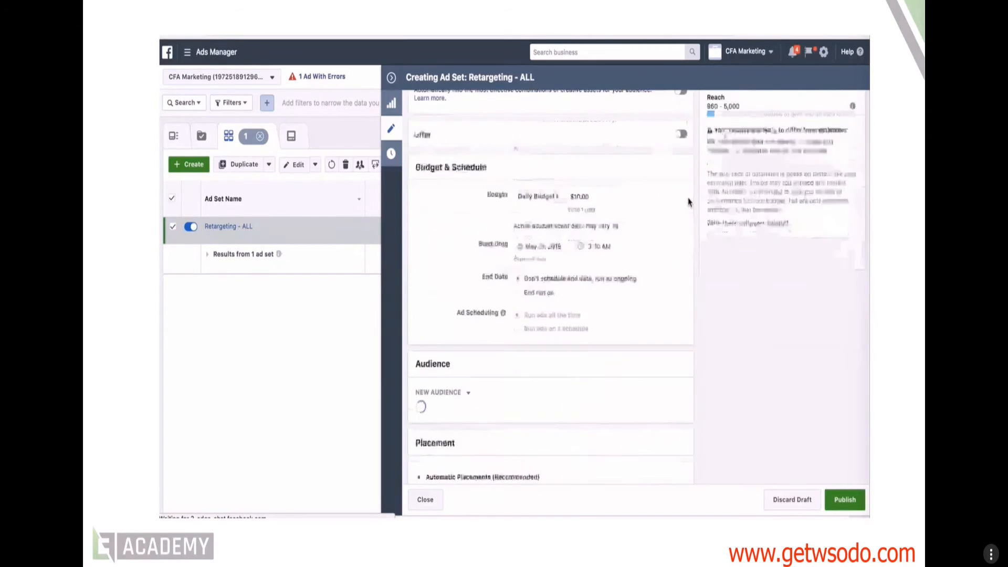
scroll(689, 202, "up", 3)
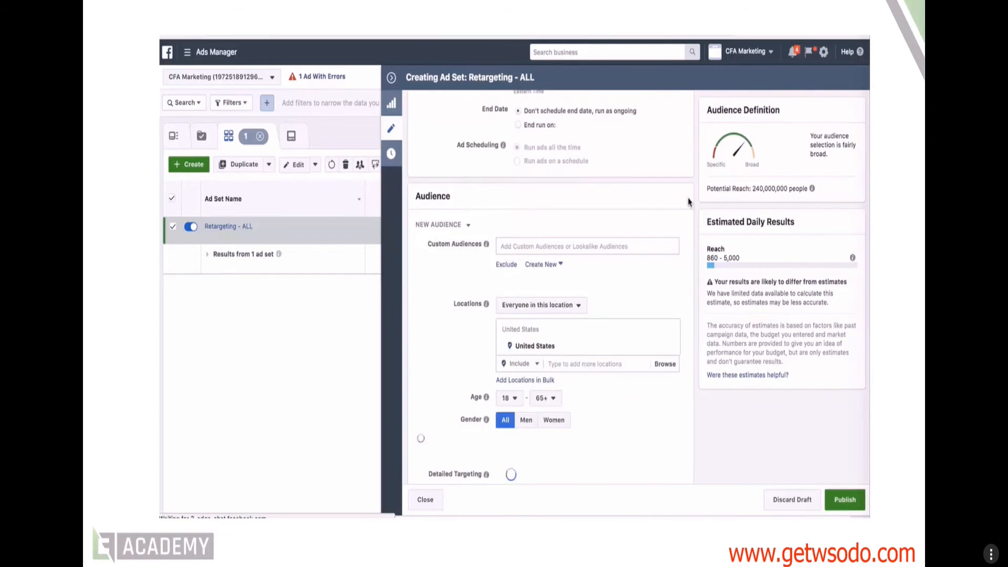
scroll(688, 203, "down", 10)
scroll(689, 202, "up", 10)
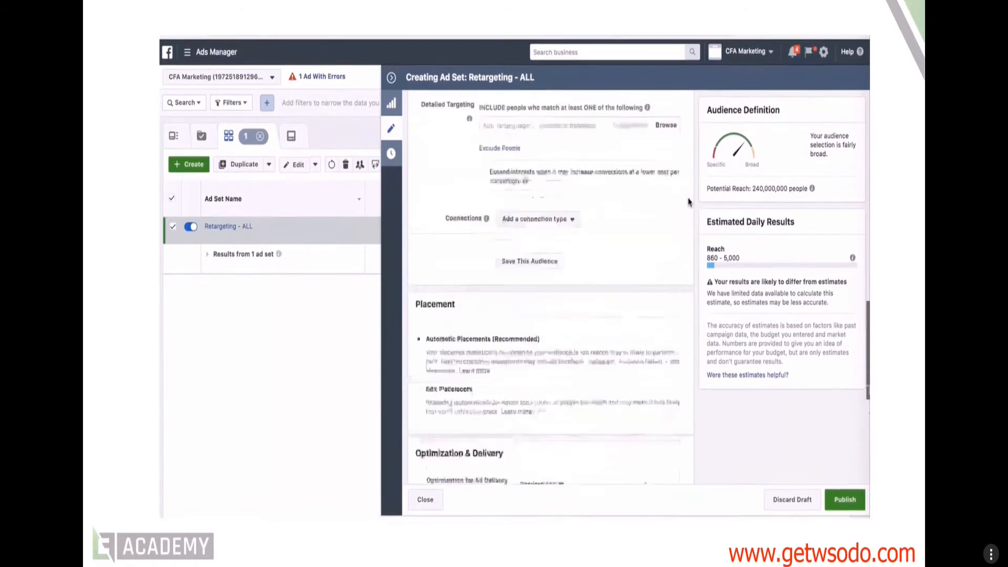
scroll(689, 203, "down", 3)
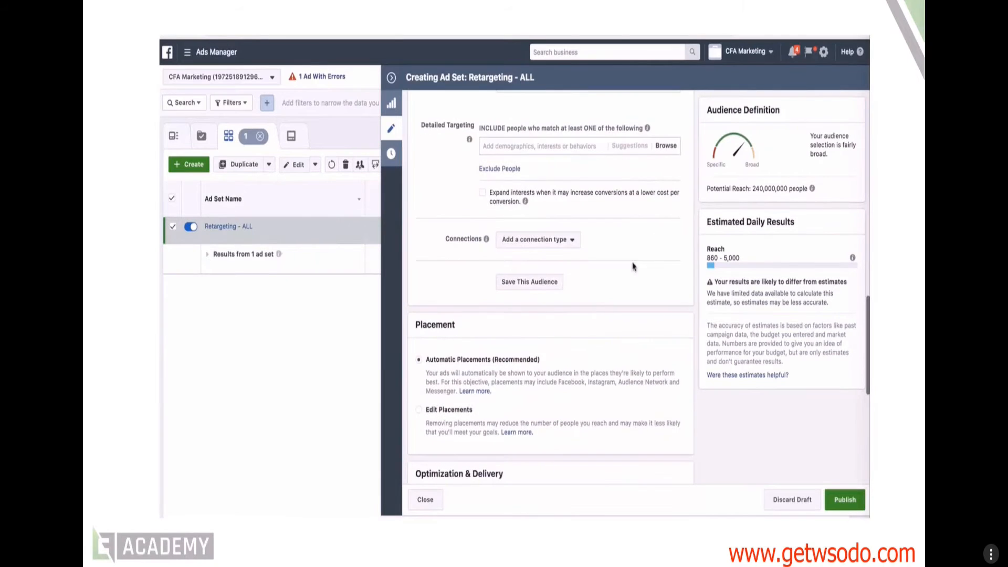
Add the Visited Landing Page (30 Days) website audience to the ad set's Custom Audiences.
scroll(628, 277, "up", 2)
scroll(696, 288, "up", 5)
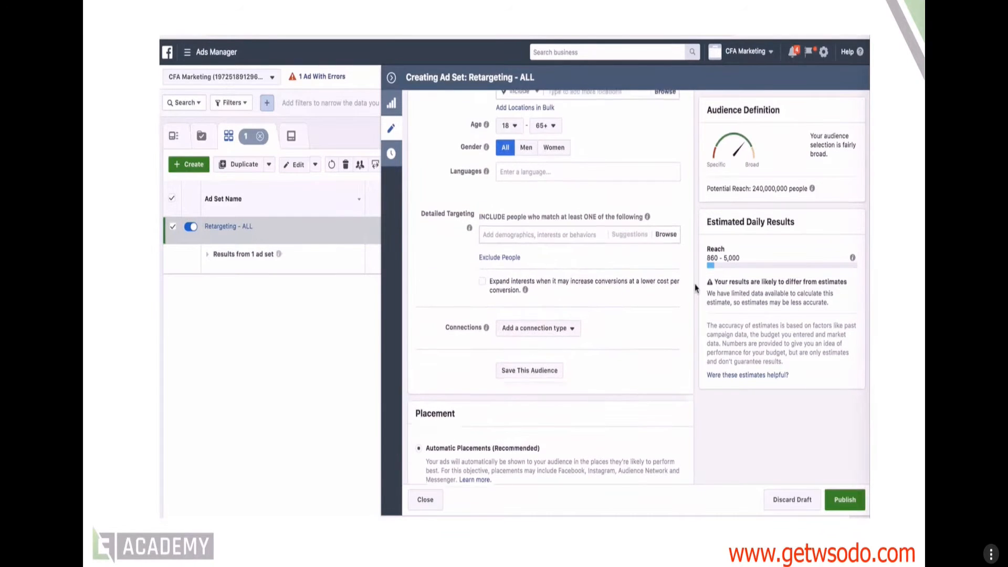
left_click(528, 317)
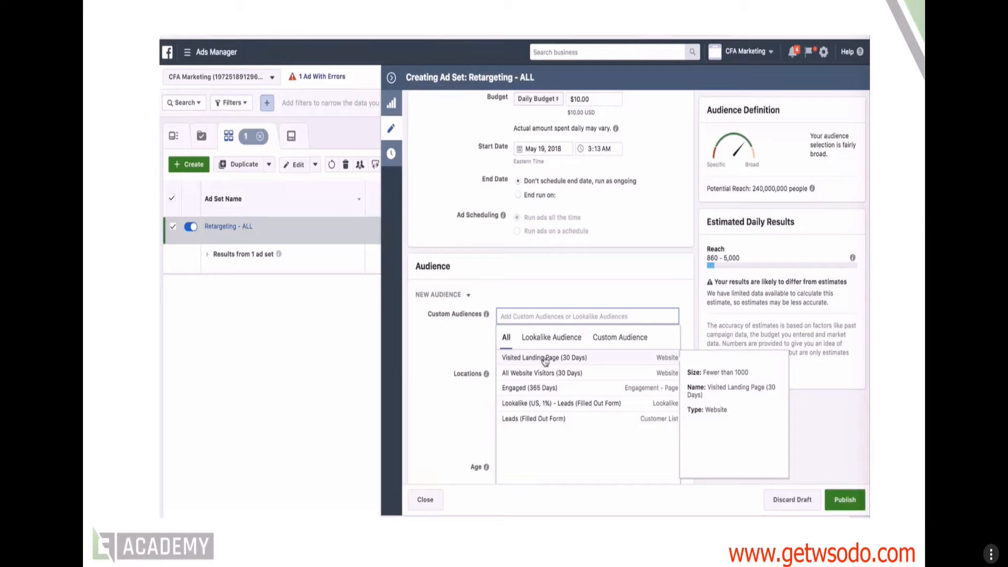
left_click(545, 360)
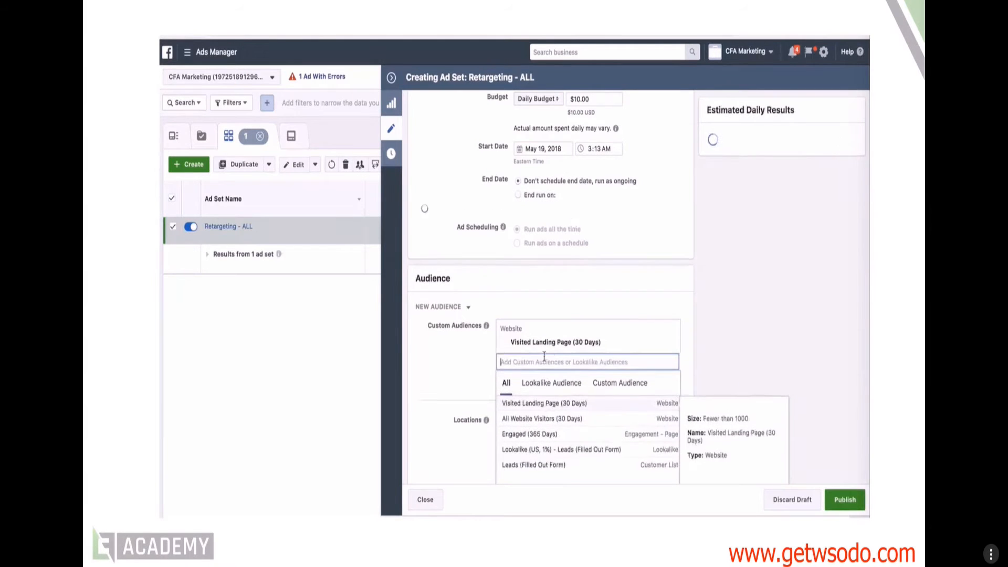
left_click(692, 245)
Replace the ad set's United States location with the Worldwide region.
scroll(694, 223, "down", 4)
scroll(695, 223, "down", 10)
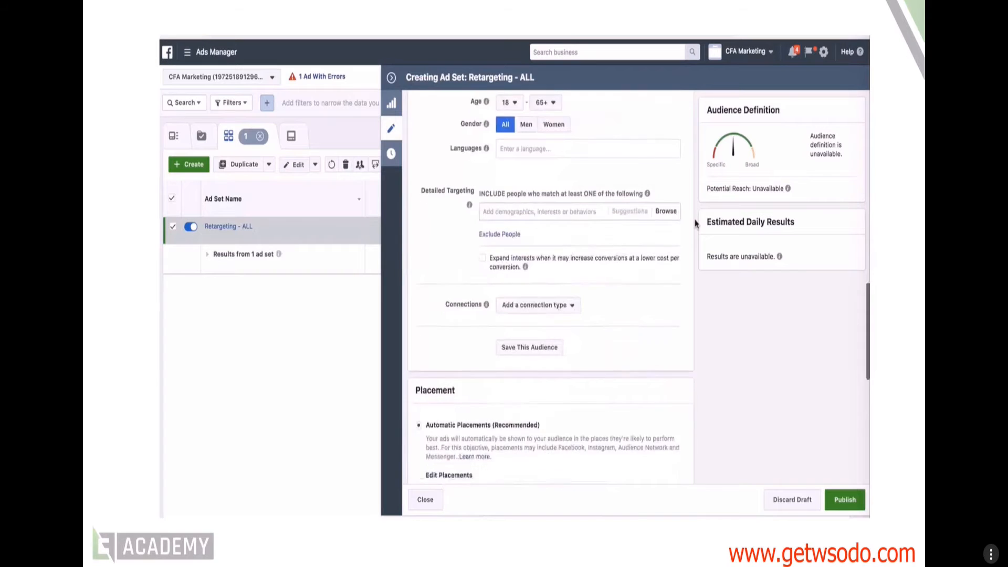
scroll(695, 224, "down", 5)
scroll(424, 156, "up", 3)
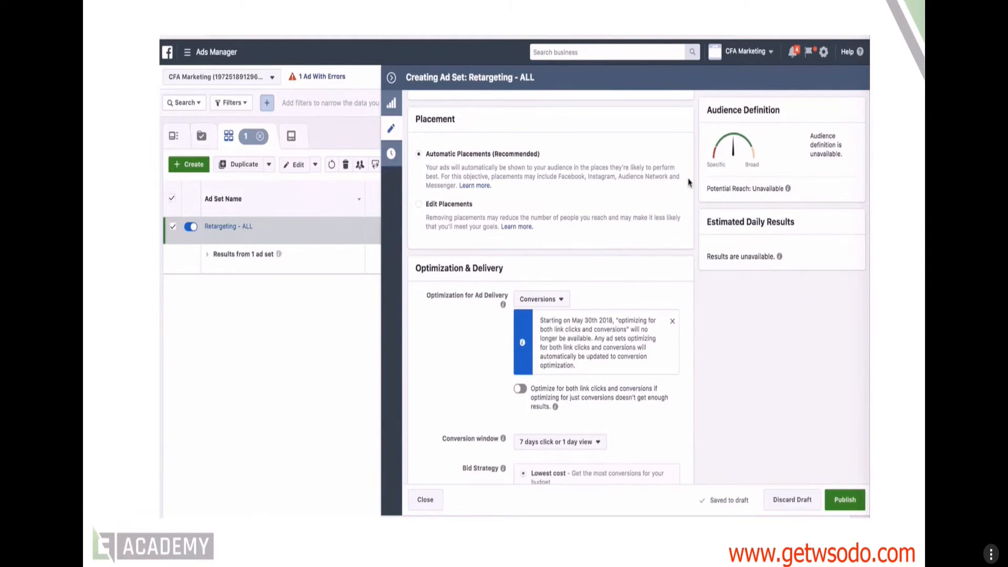
scroll(696, 223, "up", 8)
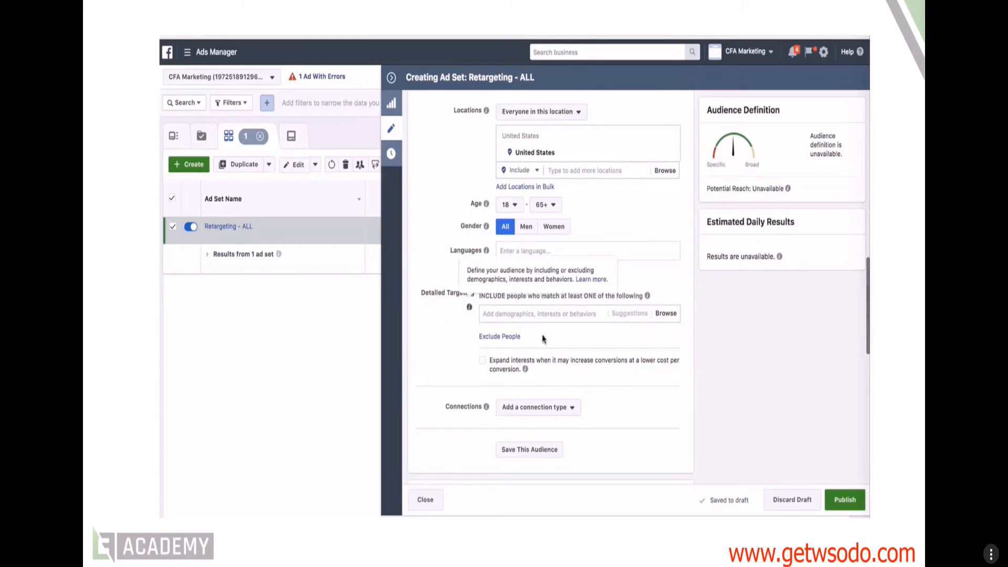
scroll(443, 299, "up", 2)
mouse_move(490, 283)
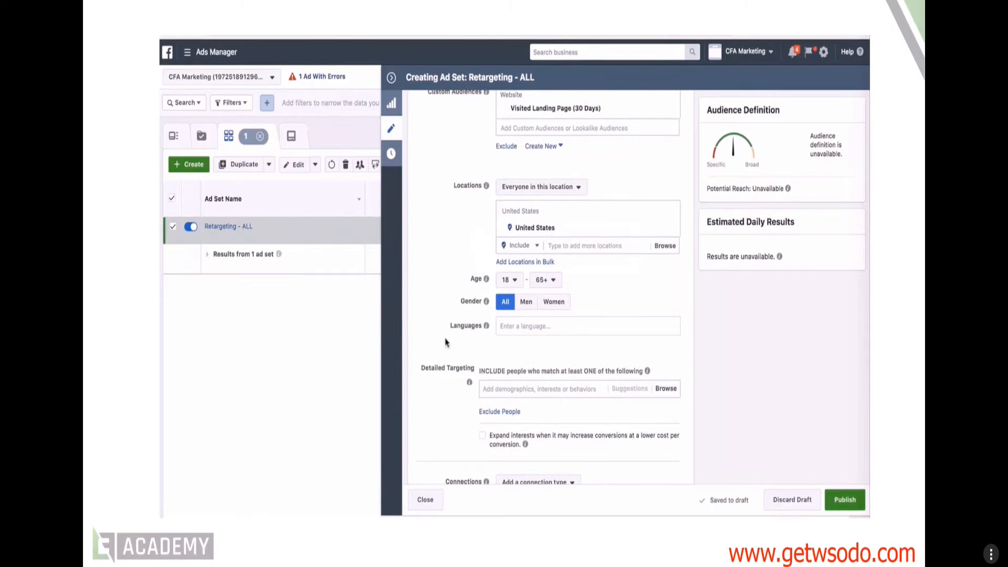
scroll(691, 310, "up", 1)
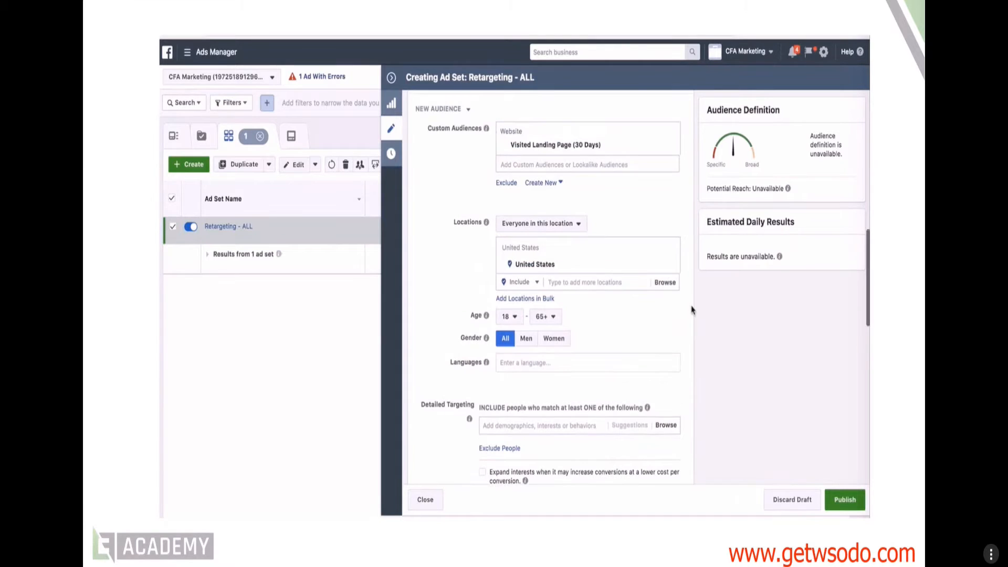
left_click(672, 255)
type("Wor")
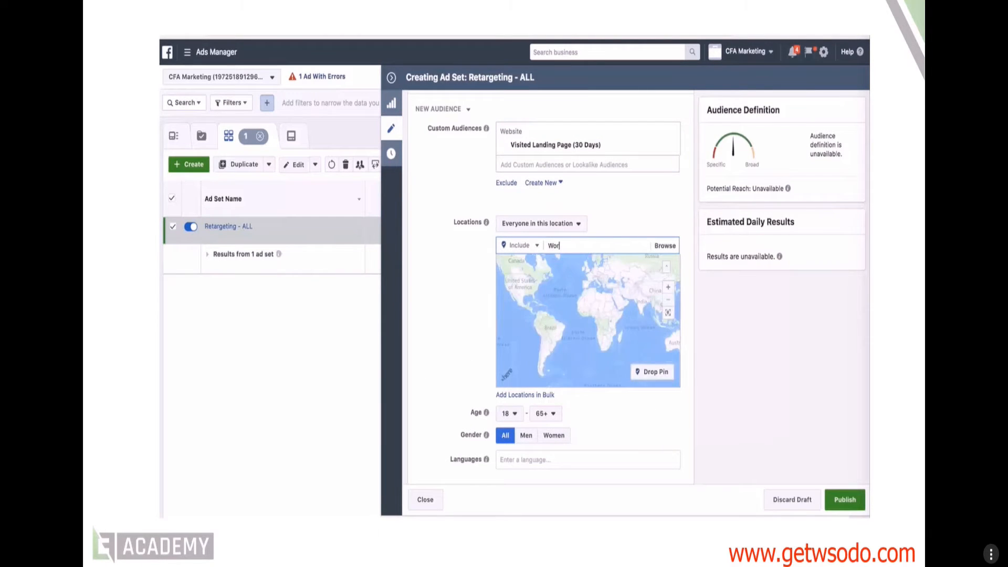
type("ldwide")
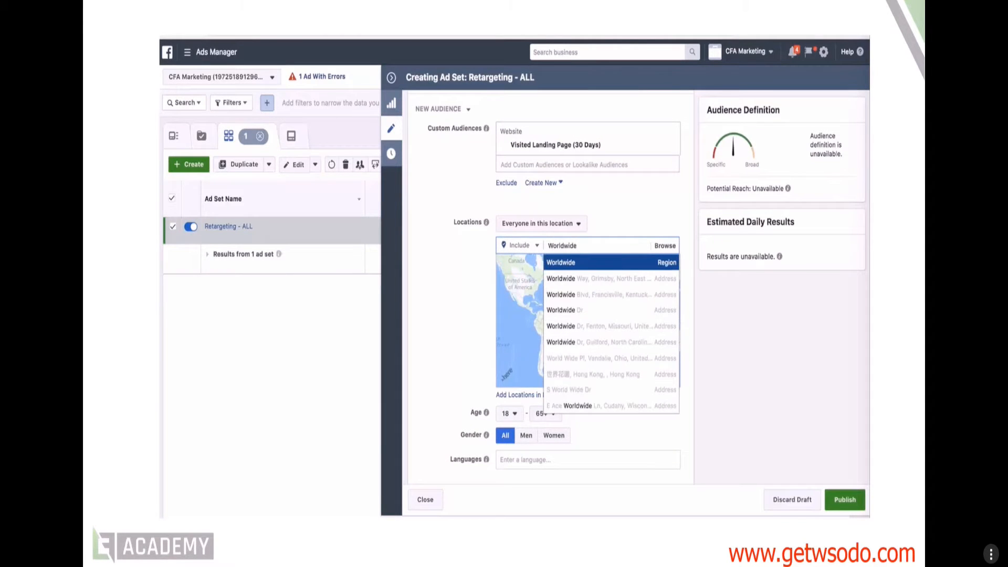
left_click(593, 262)
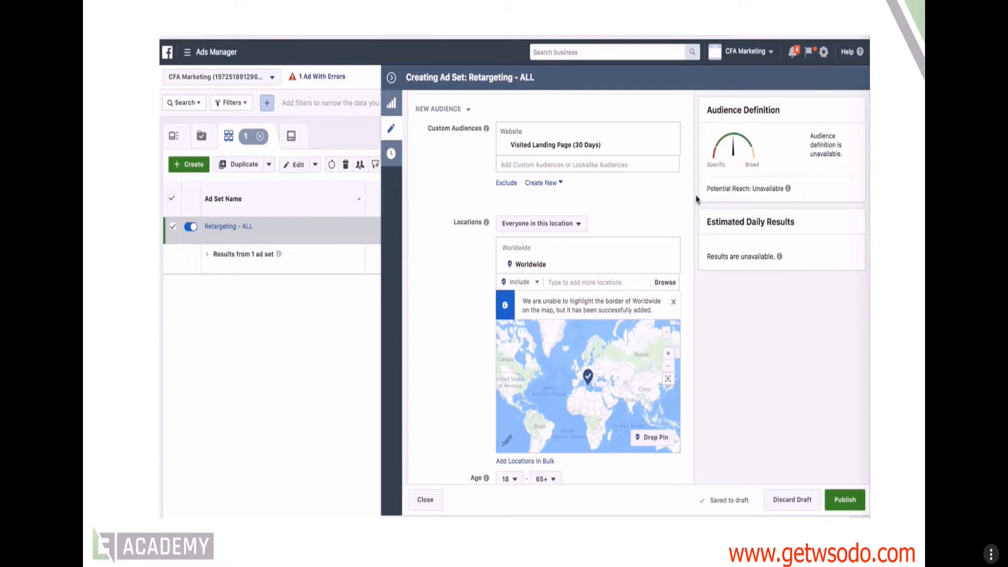
Rename the ad set "Retargeting - Visited LP".
scroll(697, 199, "up", 3)
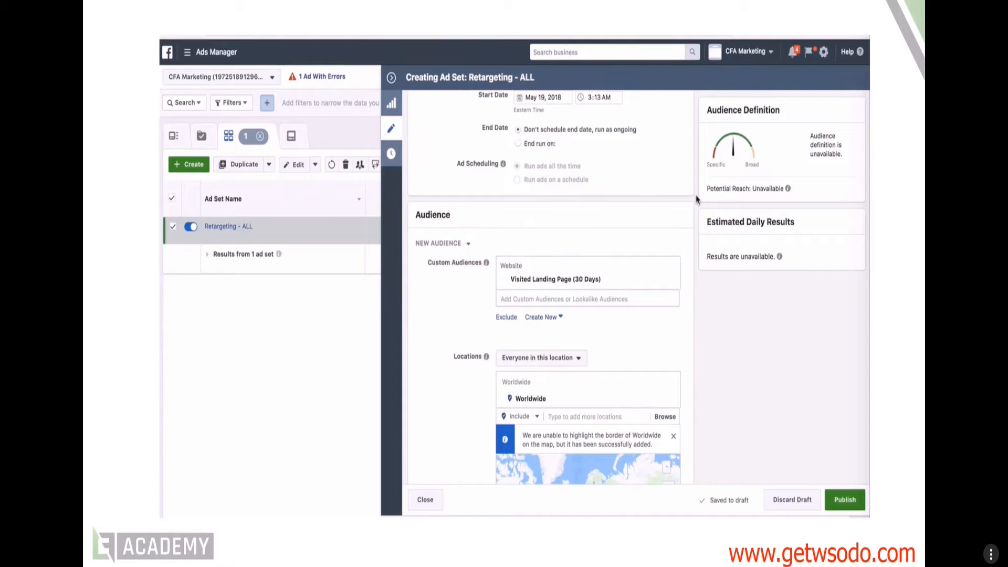
scroll(697, 200, "up", 3)
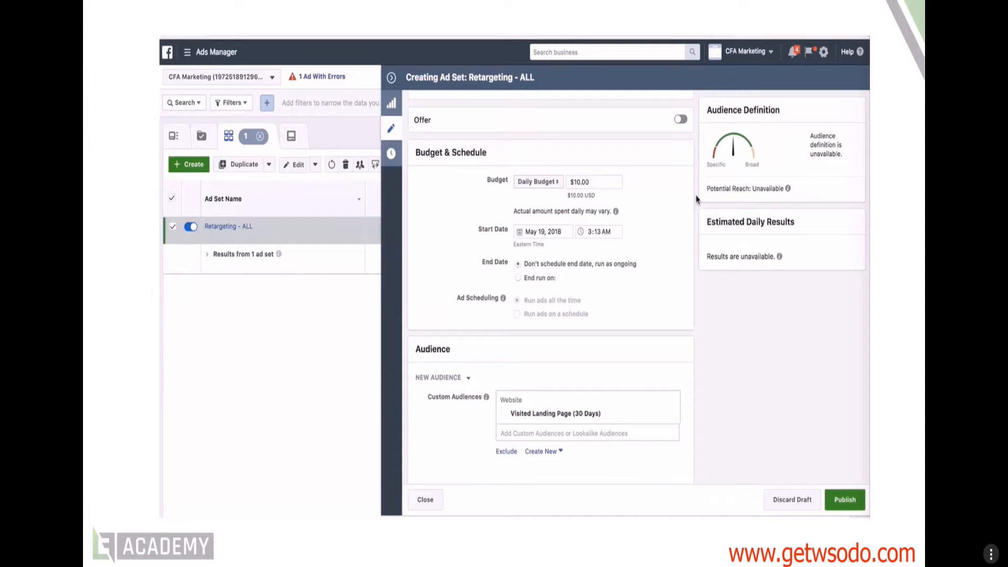
scroll(697, 200, "up", 5)
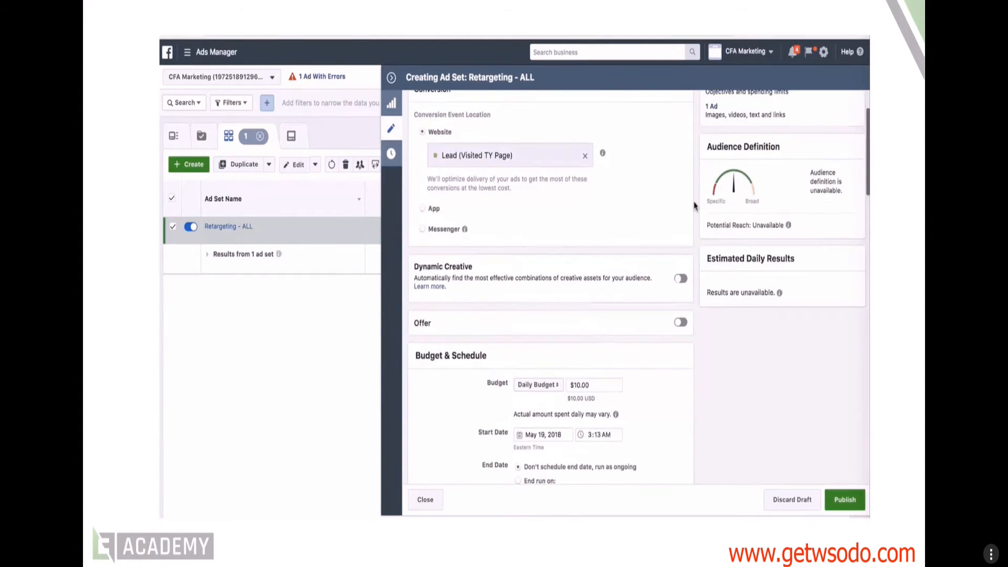
scroll(695, 204, "up", 2)
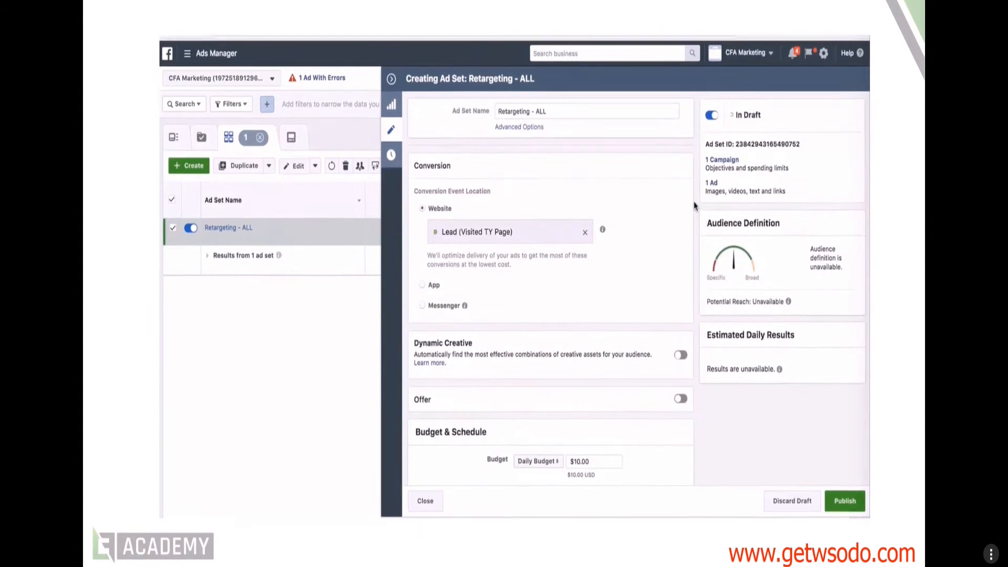
left_click(536, 112)
key("shift+super+Left")
type("Visi")
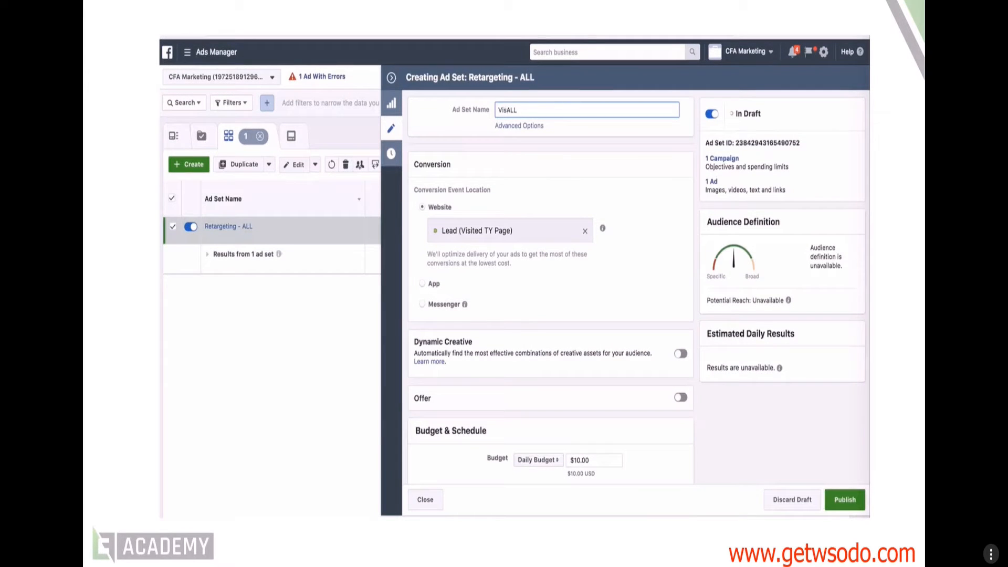
type("Regar")
key("BackSpace")
key("BackSpace")
key("BackSpace")
key("BackSpace")
key("BackSpace")
type("Retargetin")
type("g - ")
type("Viis")
type("ted LP")
left_click(687, 153)
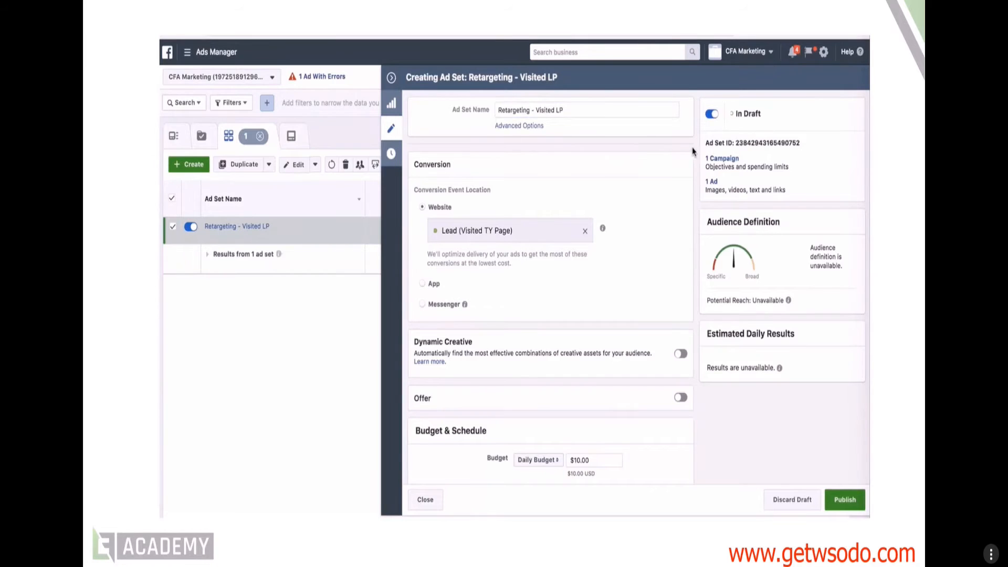
Add the All Website Visitors (30 Days) and Engaged (365 Days) audiences to the ad set's Custom Audiences.
scroll(687, 155, "down", 10)
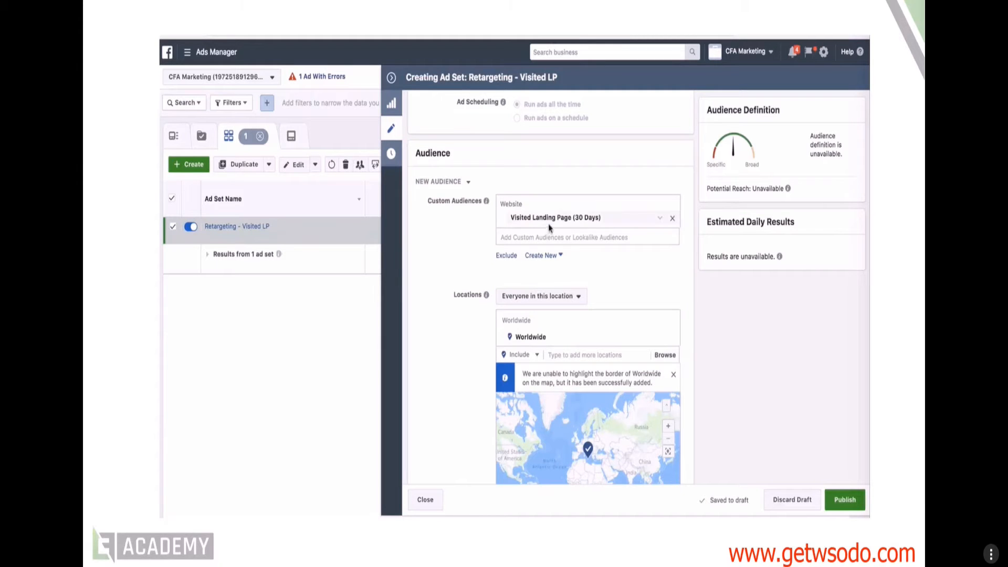
left_click(611, 223)
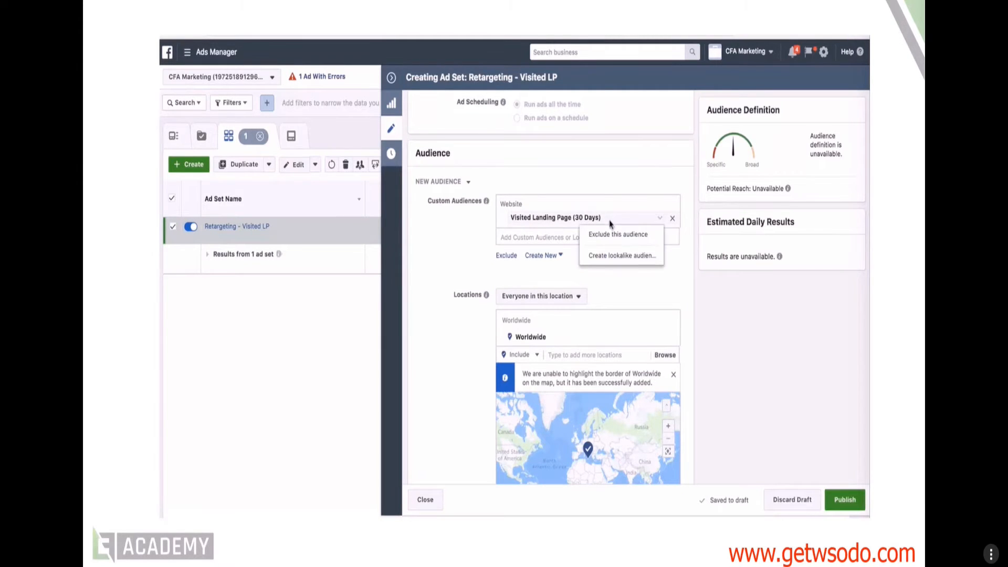
left_click(454, 228)
left_click(557, 238)
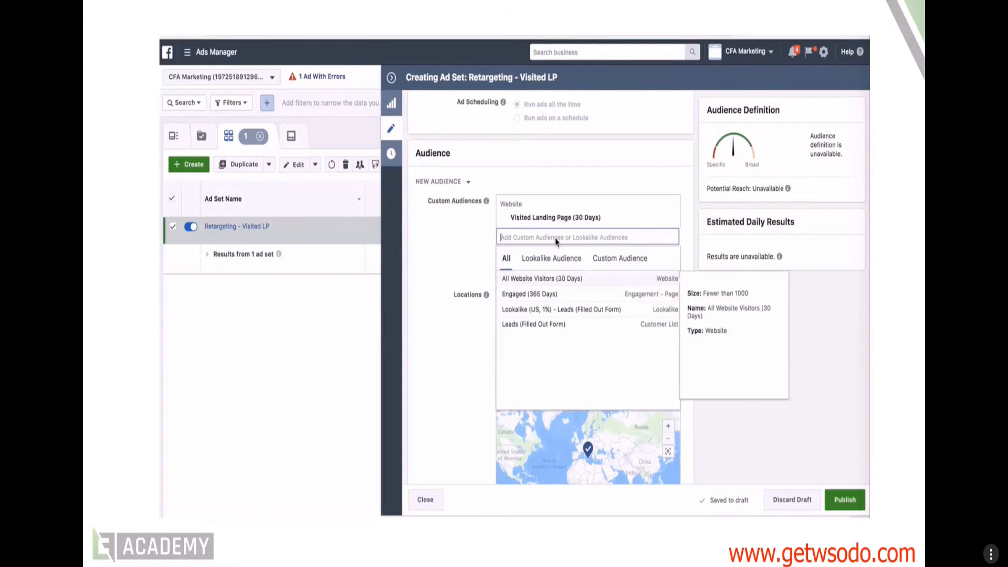
left_click(550, 281)
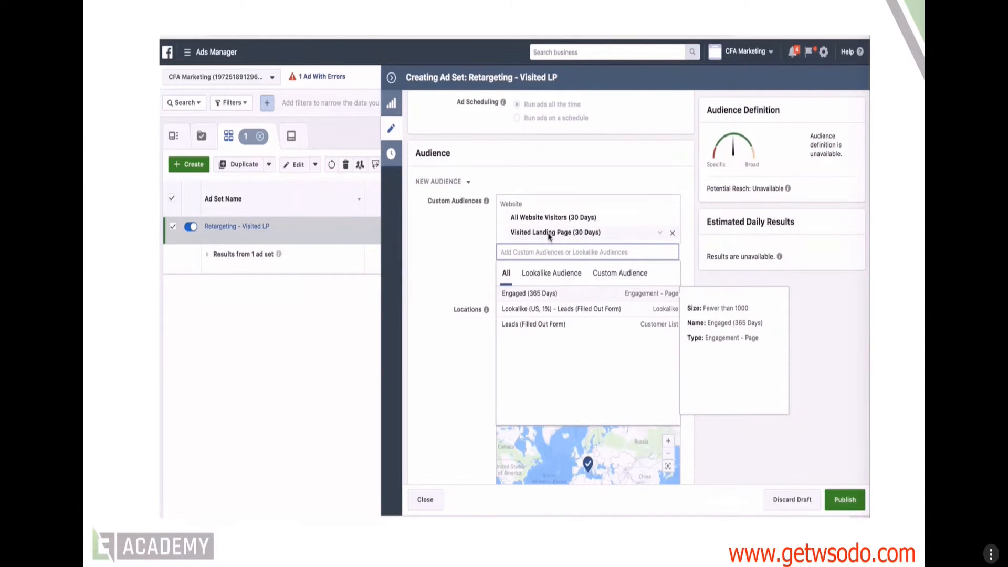
left_click(553, 295)
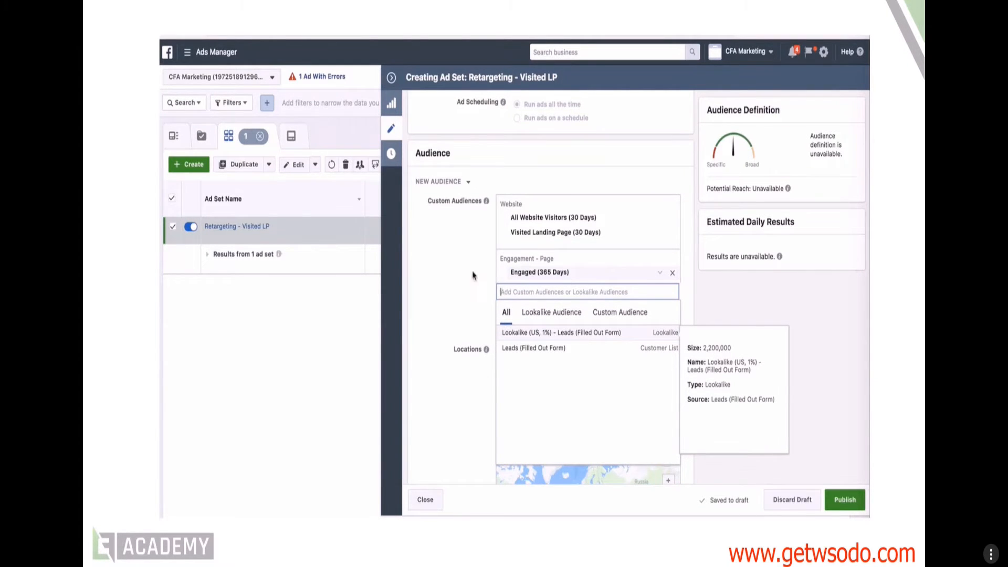
left_click(459, 276)
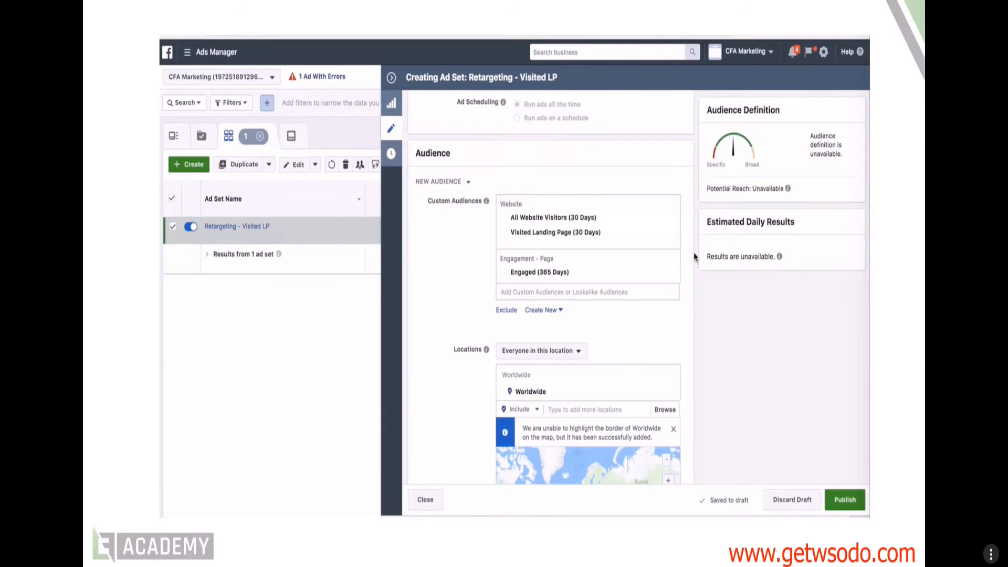
Change the ad set's name to "Retargeting - All".
scroll(682, 249, "up", 6)
scroll(535, 159, "up", 4)
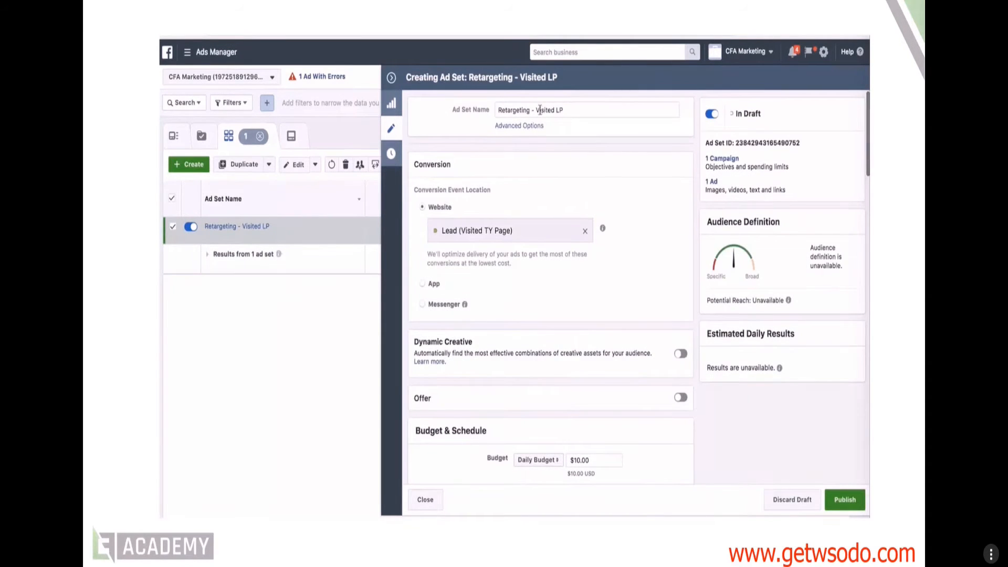
left_click_drag(539, 110, 593, 113)
key("BackSpace")
key("BackSpace")
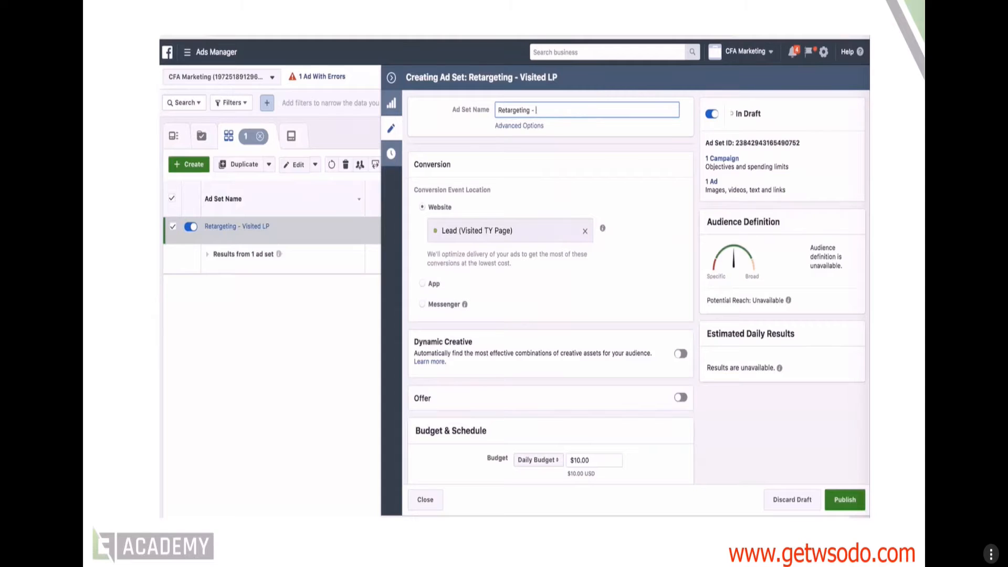
type("All")
left_click(689, 156)
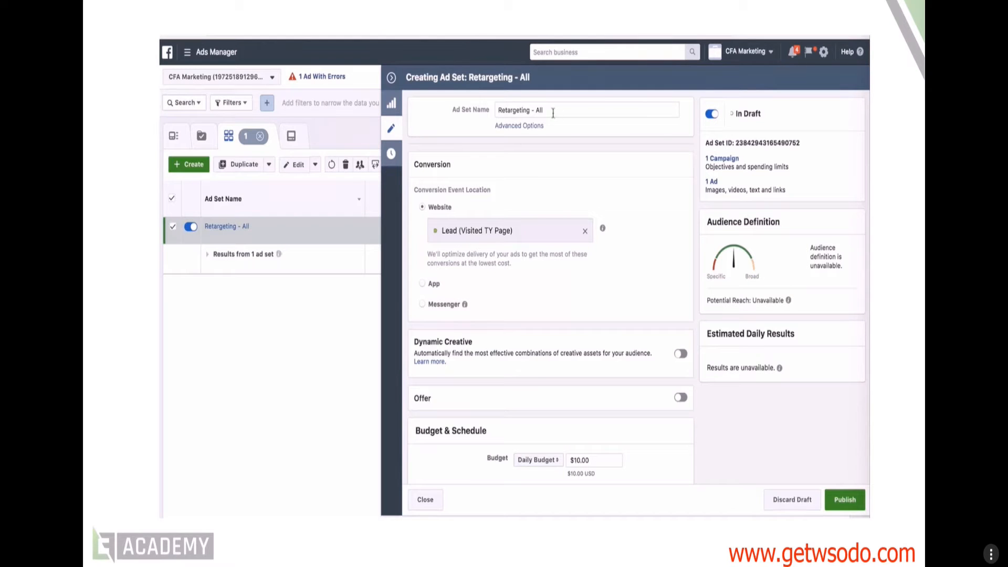
Replace "All" in the ad set's name with "Visited LP".
left_click(536, 111)
double_click(538, 110)
type("Visited LP")
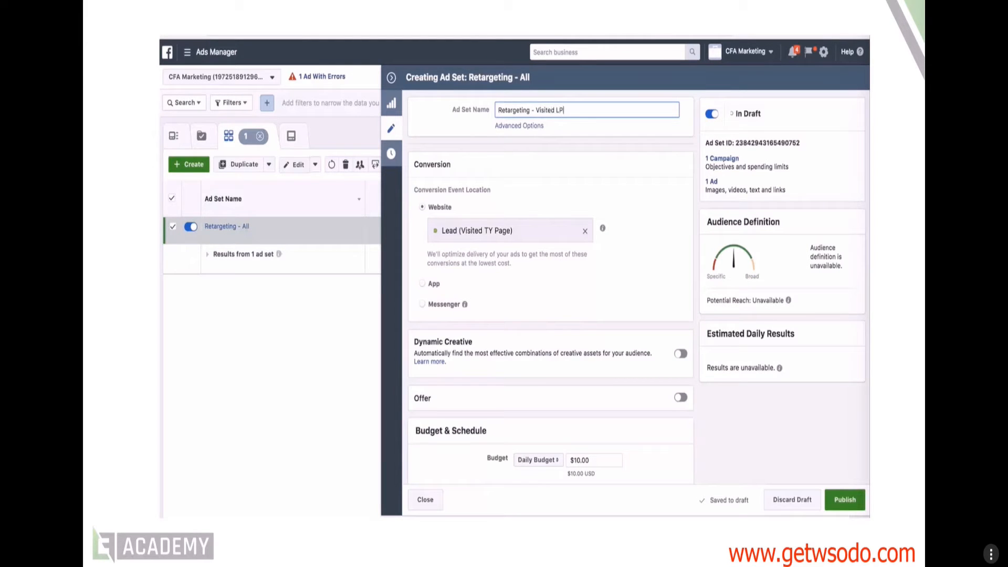
left_click(600, 149)
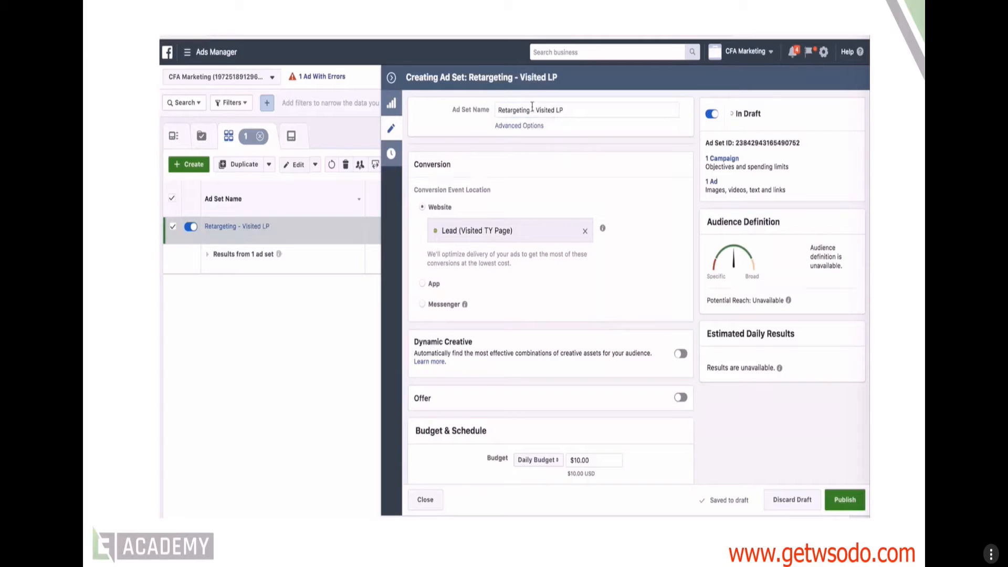
Rename the ad set "Retargeting - All Website Visitors (10)".
left_click_drag(536, 111, 581, 123)
type("All Web")
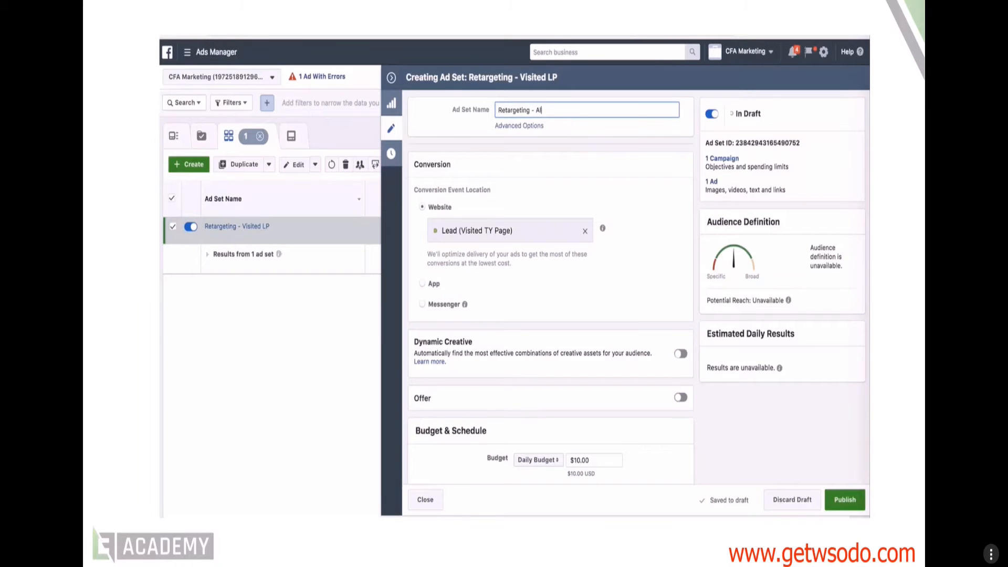
type("site Visi")
left_click_drag(582, 110, 534, 110)
type("All Website Visitors")
left_click_drag(599, 110, 535, 112)
type("Page engagement")
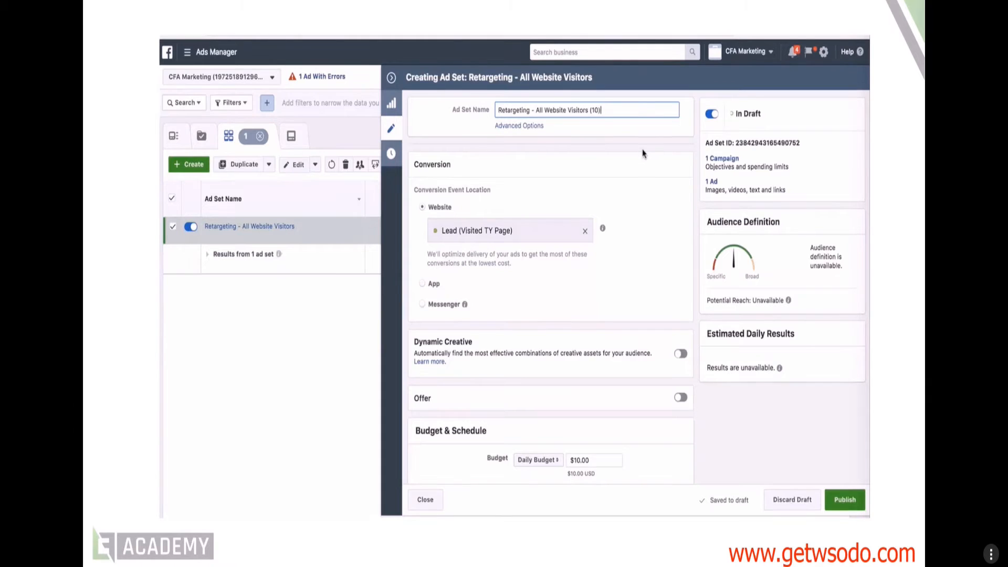
left_click(639, 149)
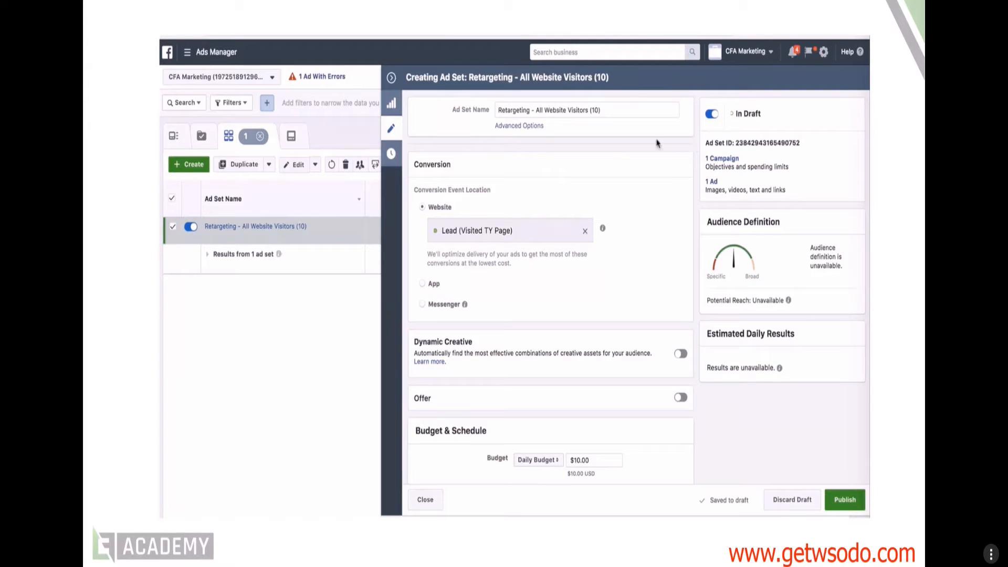
Rename the ad set "Retargeting - All", then close its editor and show the ad set's ads.
left_click_drag(537, 111, 622, 119)
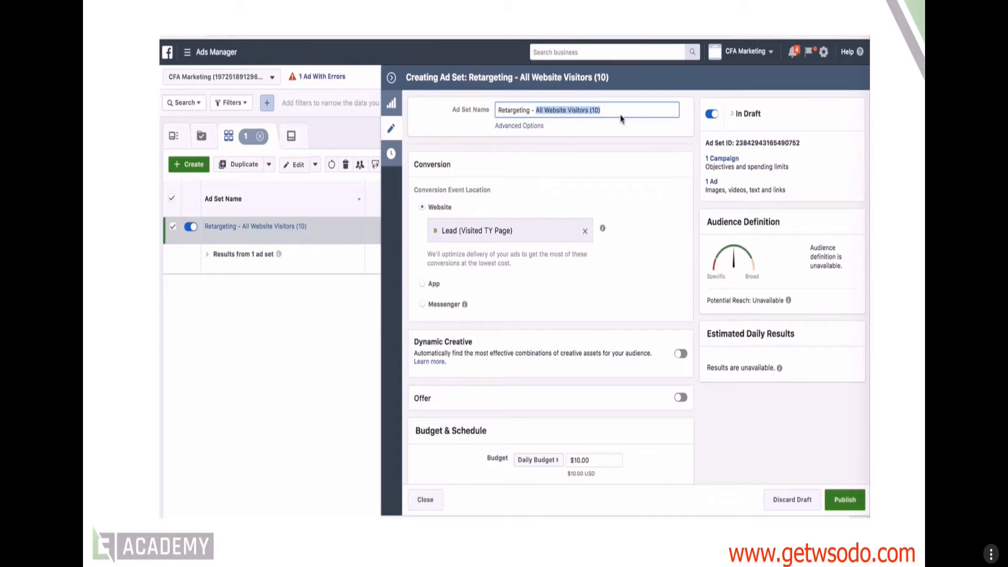
type("All")
left_click(638, 142)
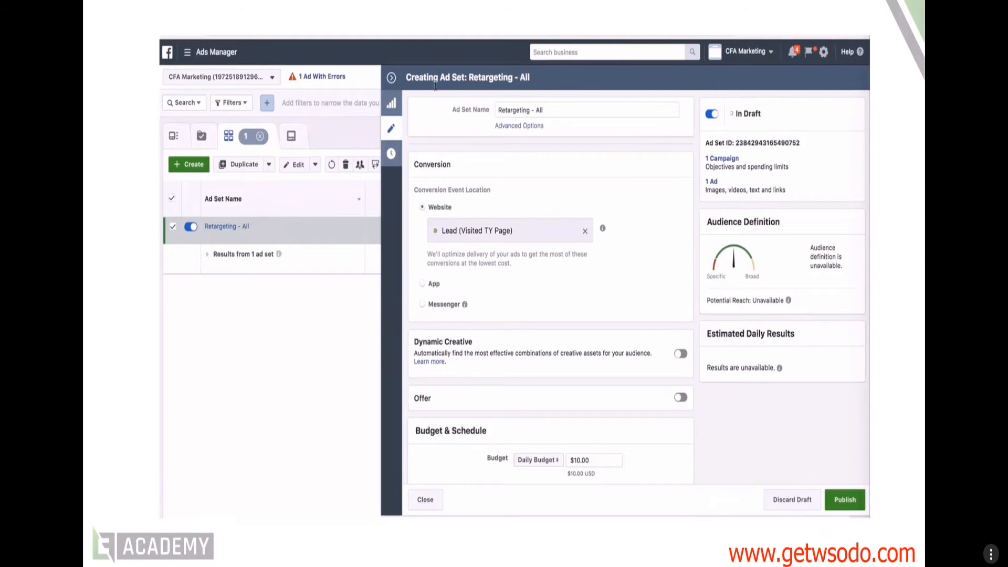
left_click(391, 79)
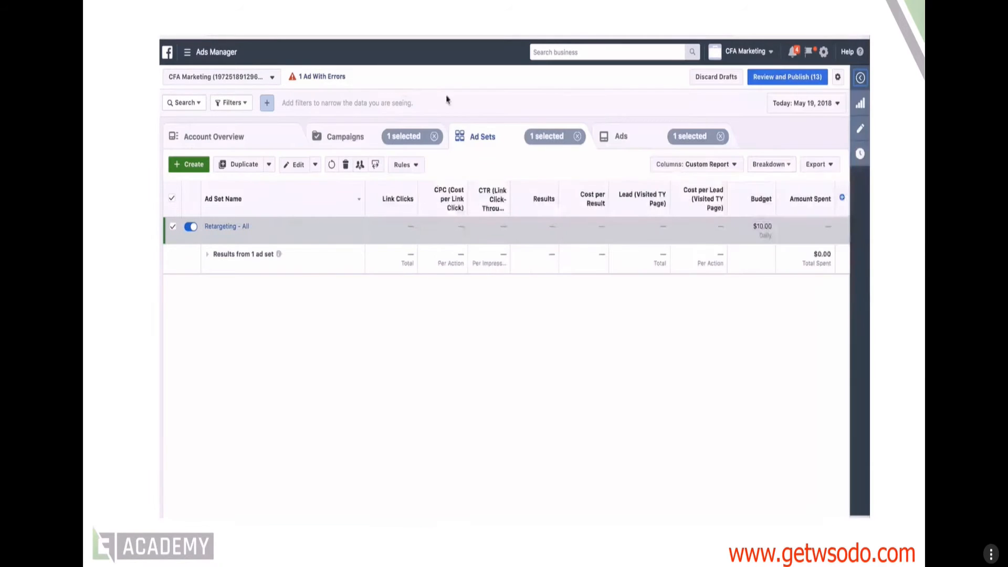
left_click(631, 135)
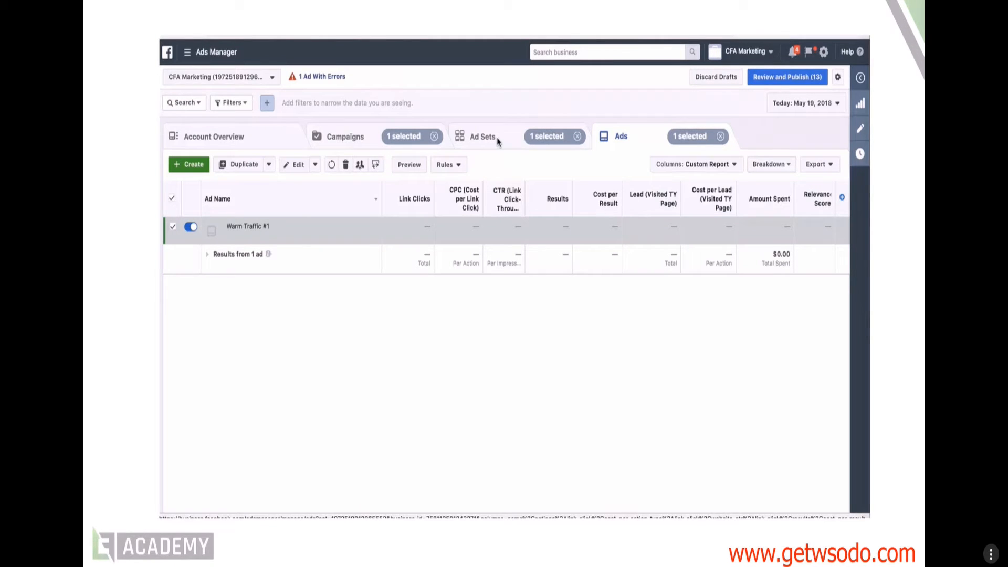
Return to the campaigns list, deselect the retargeting campaign, and open the ad sets of "Interests - Conversions Campaign".
left_click(362, 137)
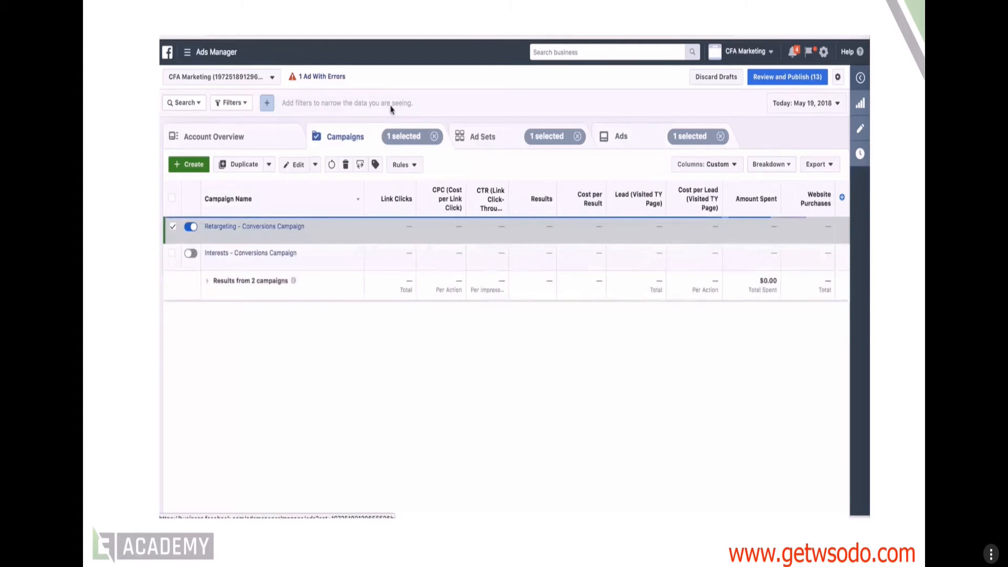
mouse_move(280, 231)
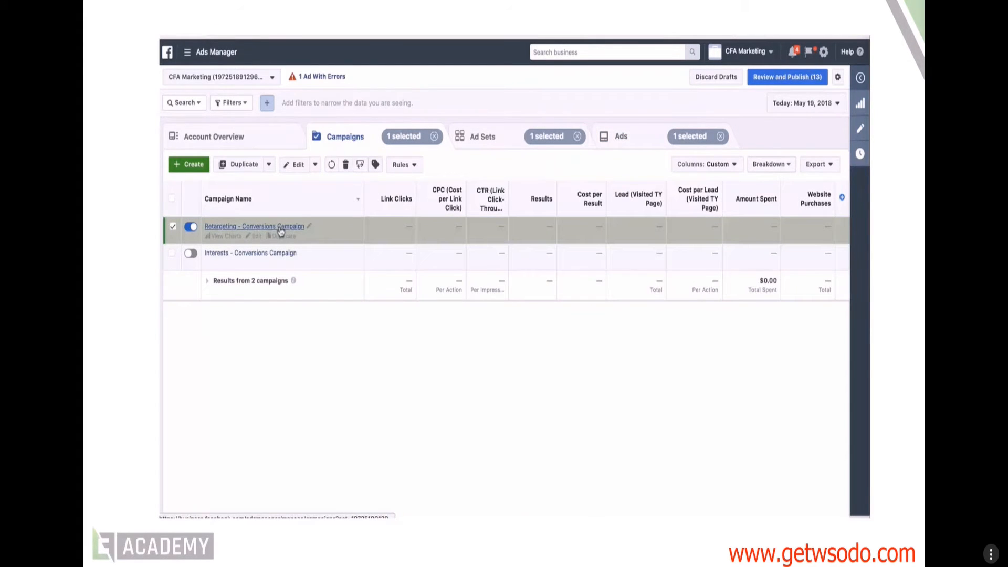
left_click(173, 226)
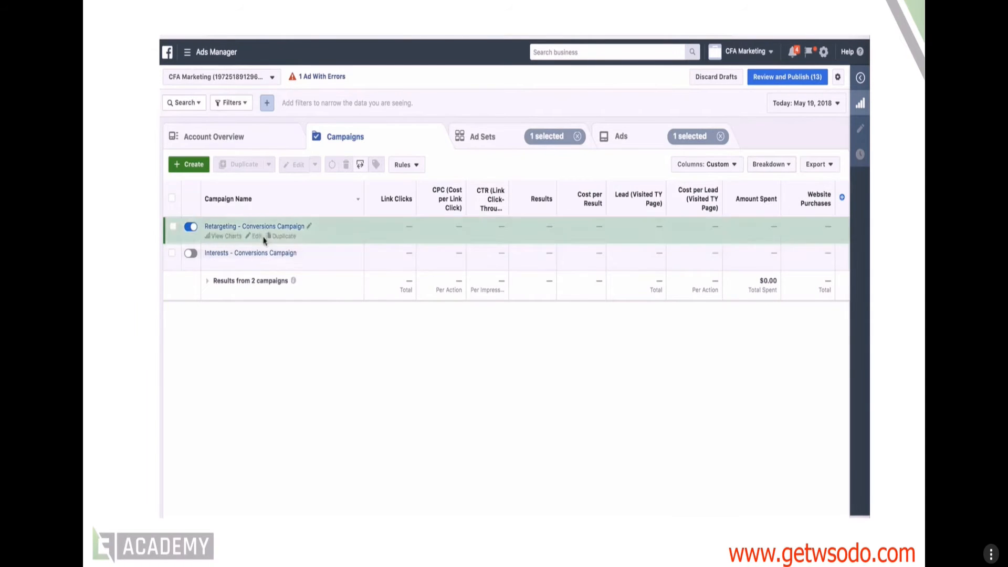
left_click(267, 254)
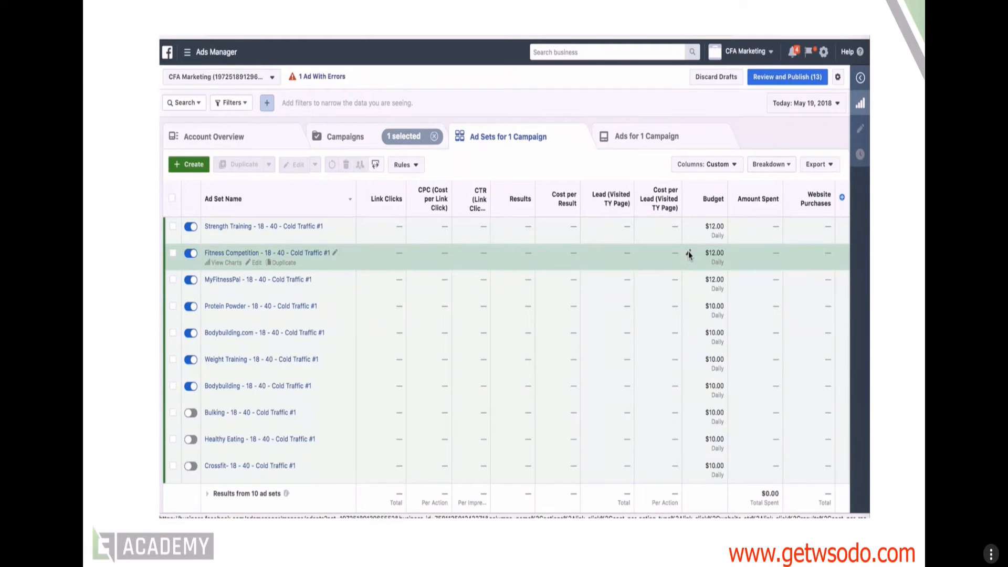
Duplicate the Strength Training and Fitness Competition ad sets once each into their original campaign.
left_click(173, 253)
left_click(173, 228)
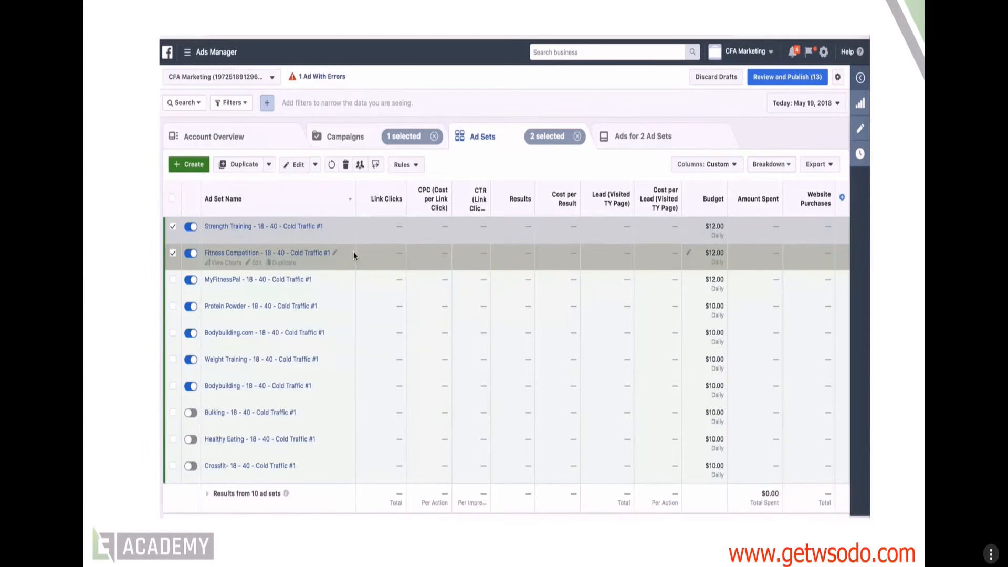
left_click(245, 165)
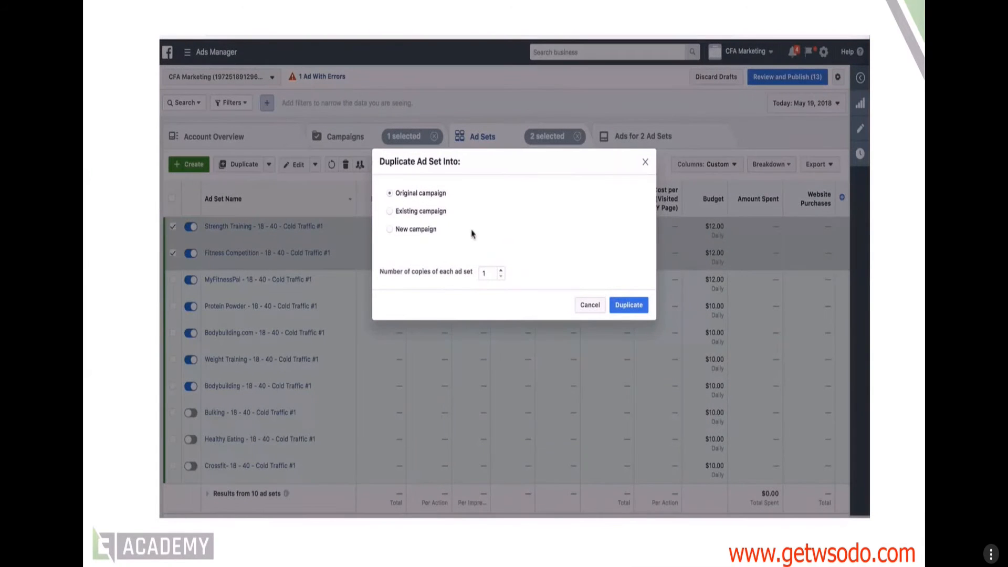
left_click(630, 305)
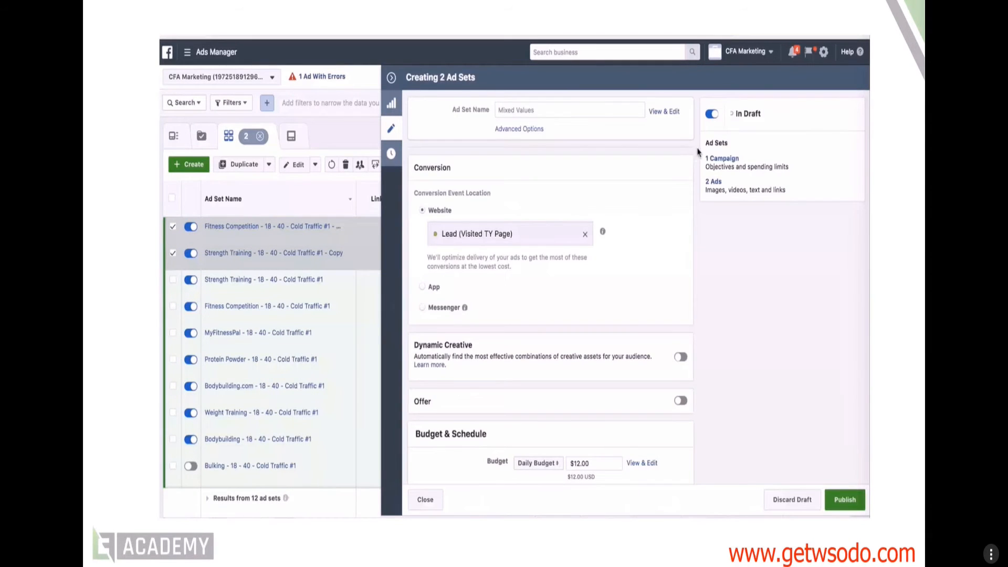
Set the daily budget of both duplicated ad sets to $1,000 and close their editor.
scroll(683, 218, "down", 5)
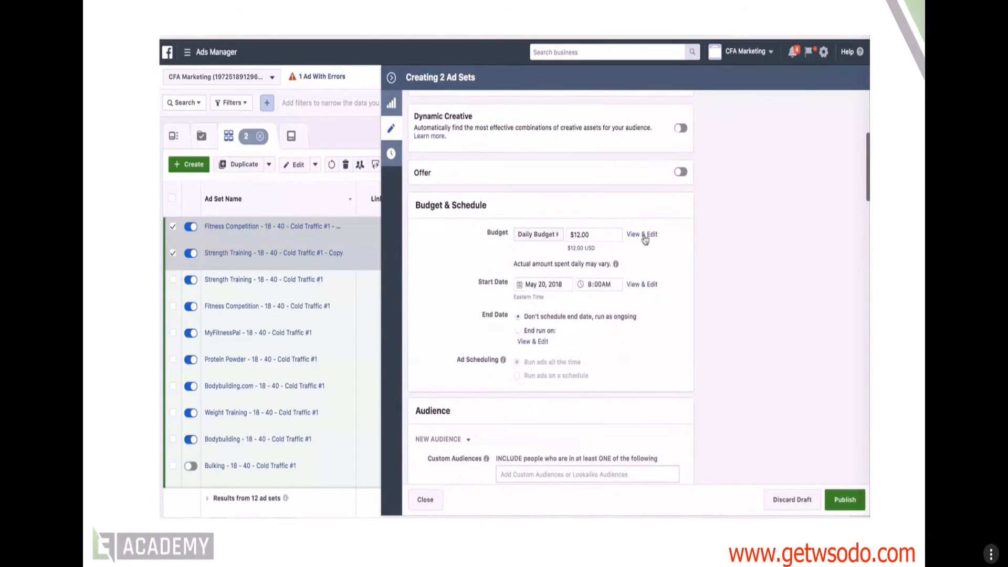
left_click(573, 235)
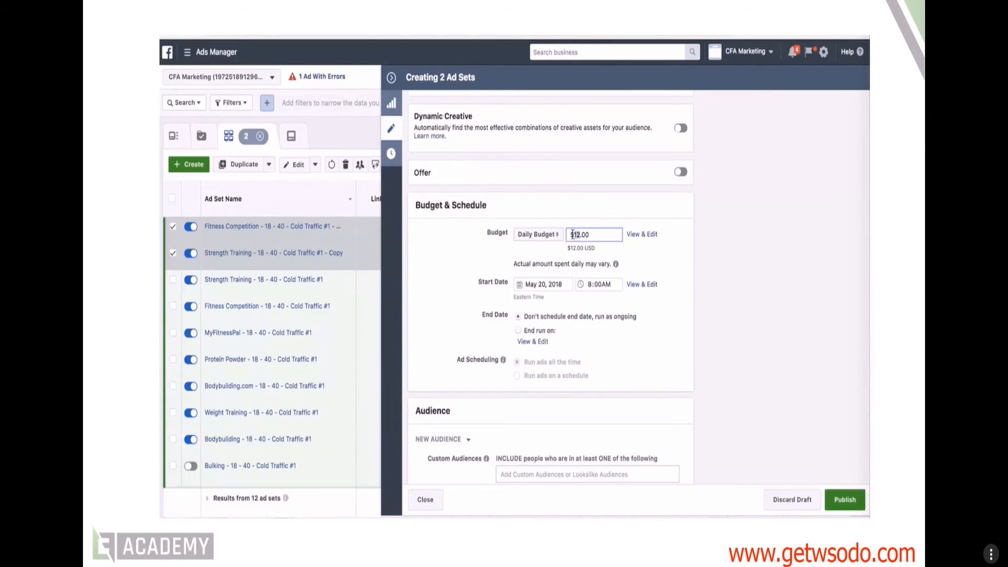
type("100")
left_click(566, 253)
left_click_drag(584, 235, 574, 234)
type("1000")
left_click(699, 178)
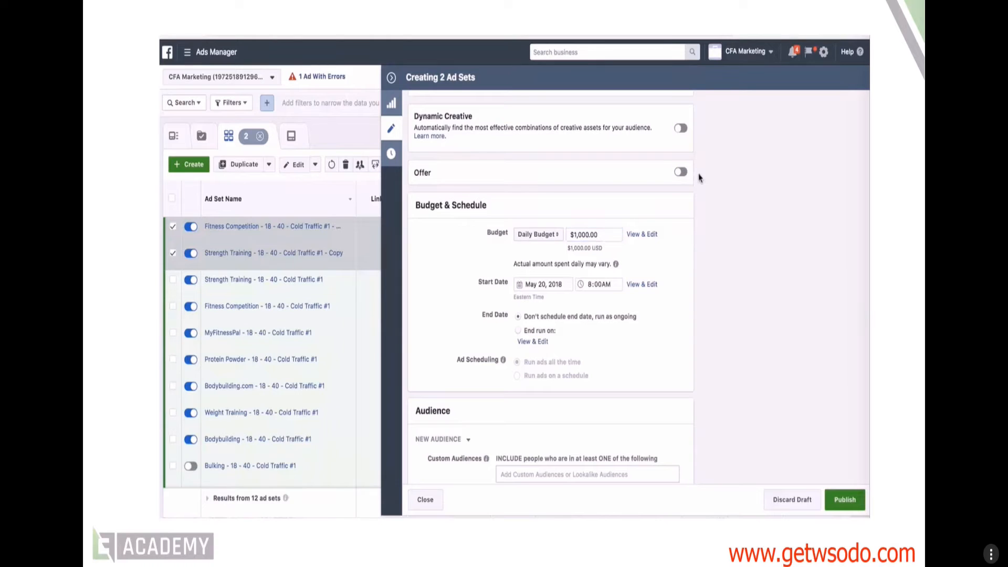
scroll(727, 252, "down", 2)
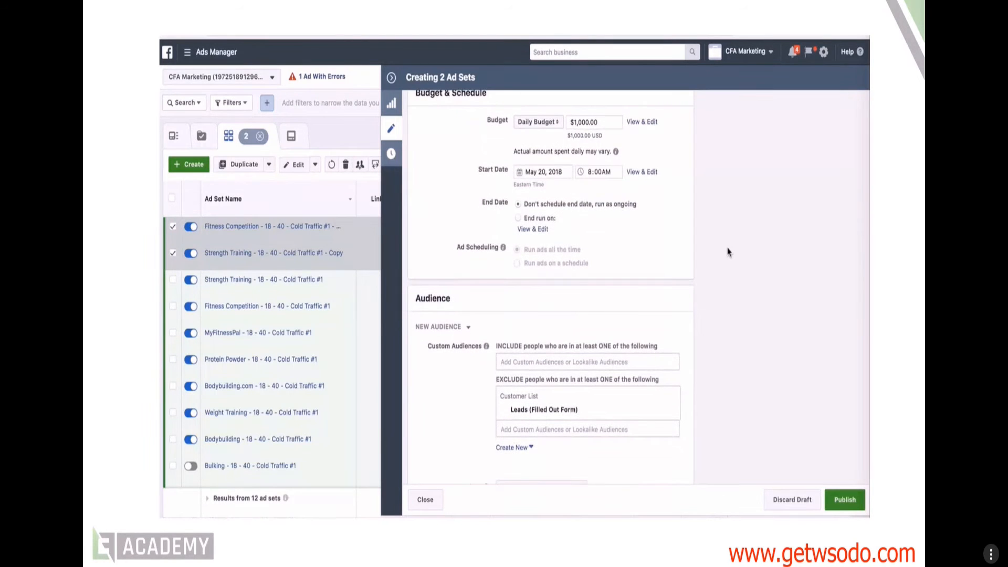
scroll(728, 253, "up", 1)
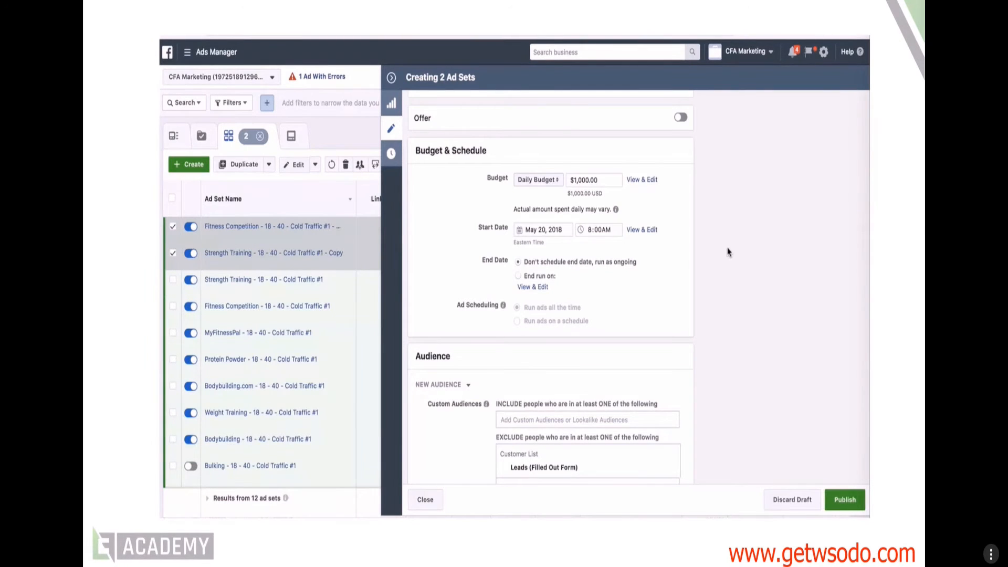
scroll(728, 252, "up", 1)
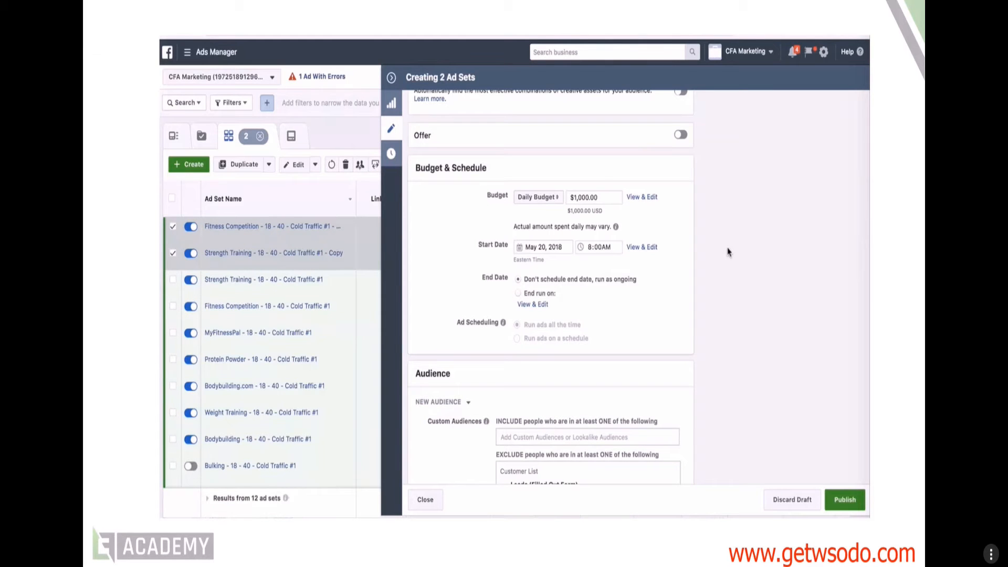
scroll(729, 252, "up", 1)
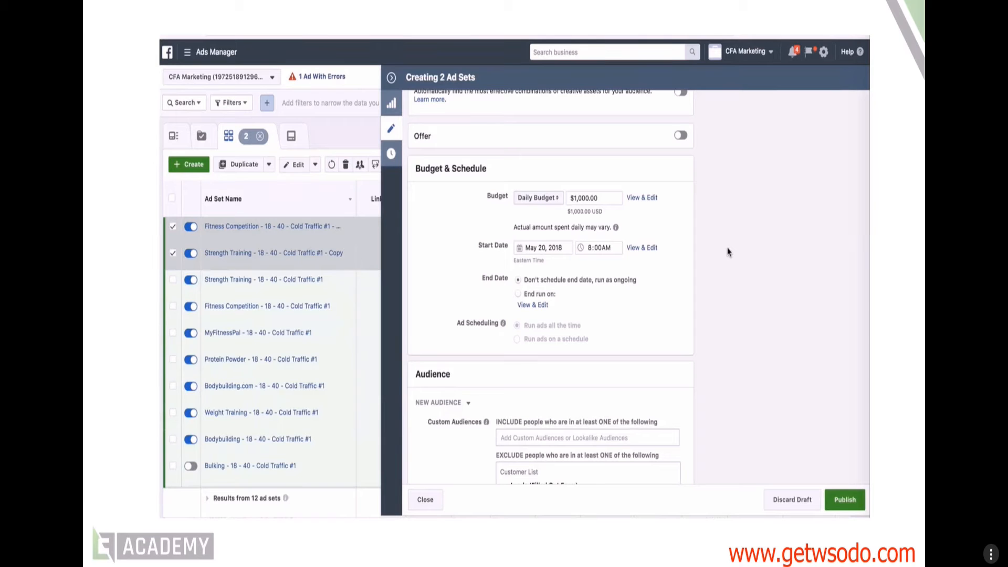
left_click(391, 79)
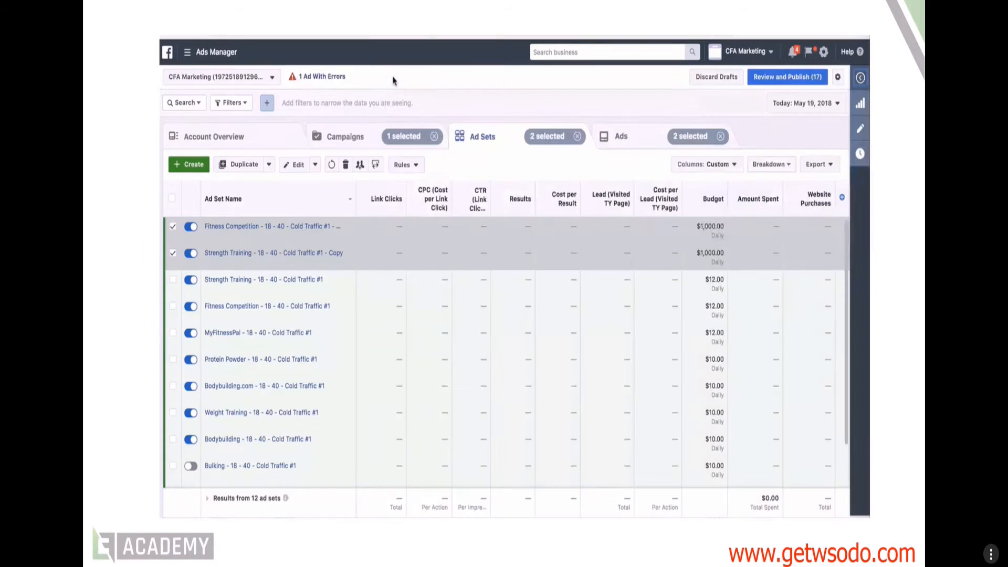
Reopen the Interests campaign's ad sets from the campaigns list and add the original Strength Training, Fitness Competition and MyFitnessPal ad sets to the selection.
left_click(351, 147)
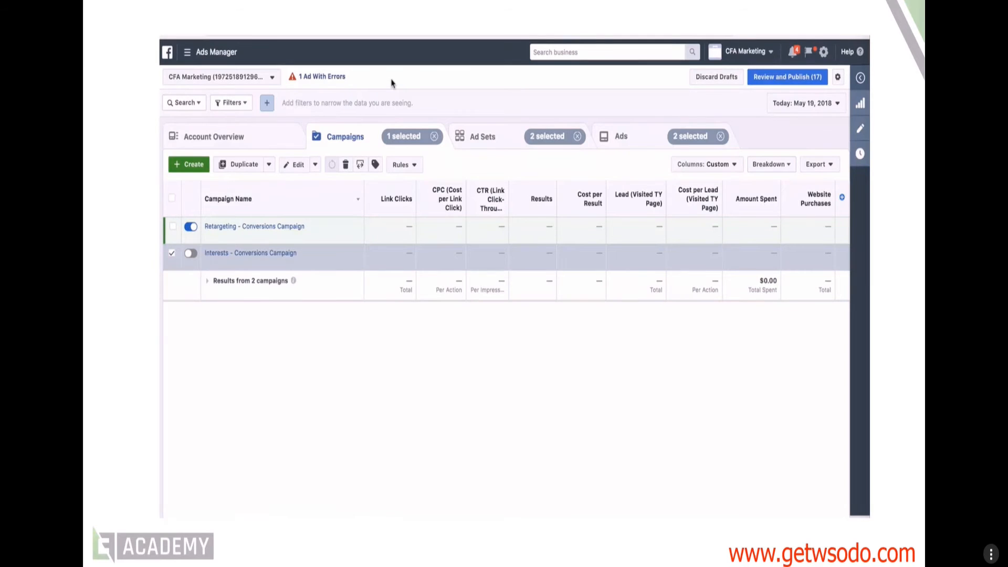
left_click(271, 254)
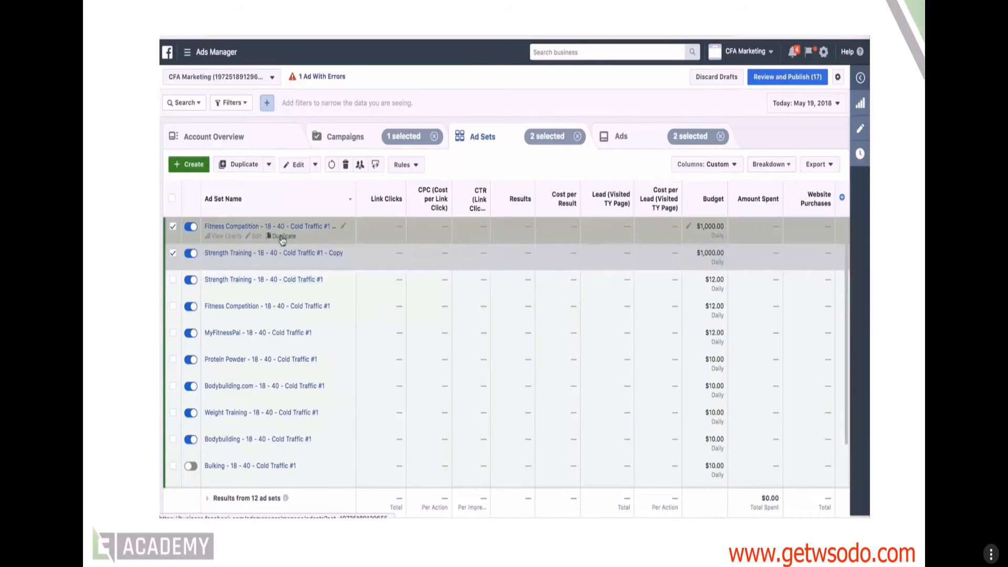
left_click(173, 280)
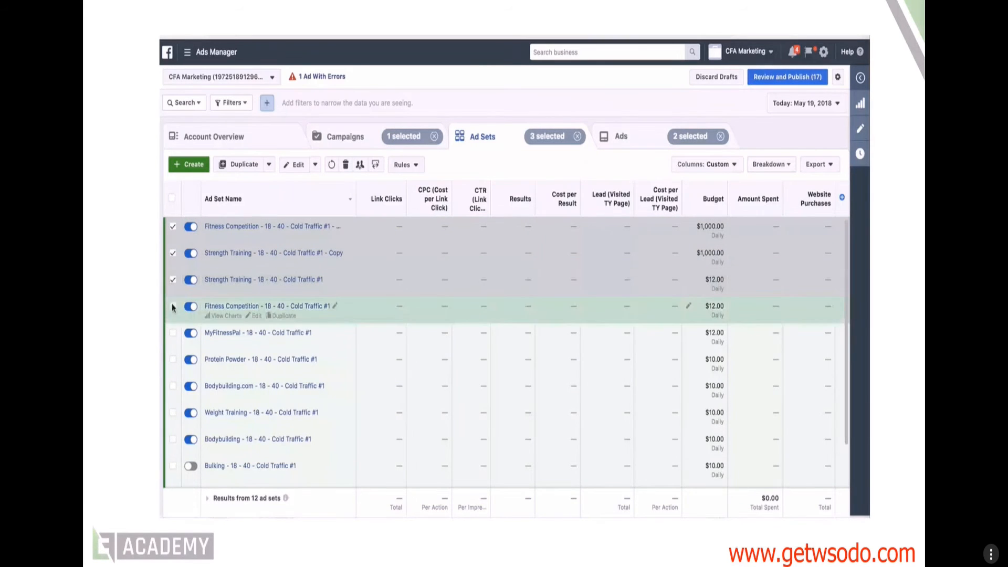
left_click(173, 307)
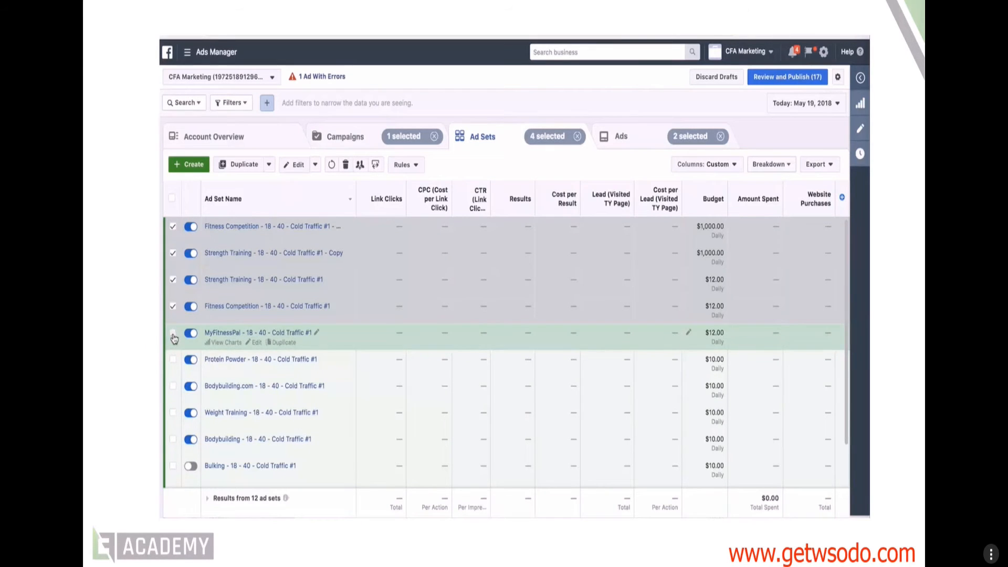
left_click(173, 334)
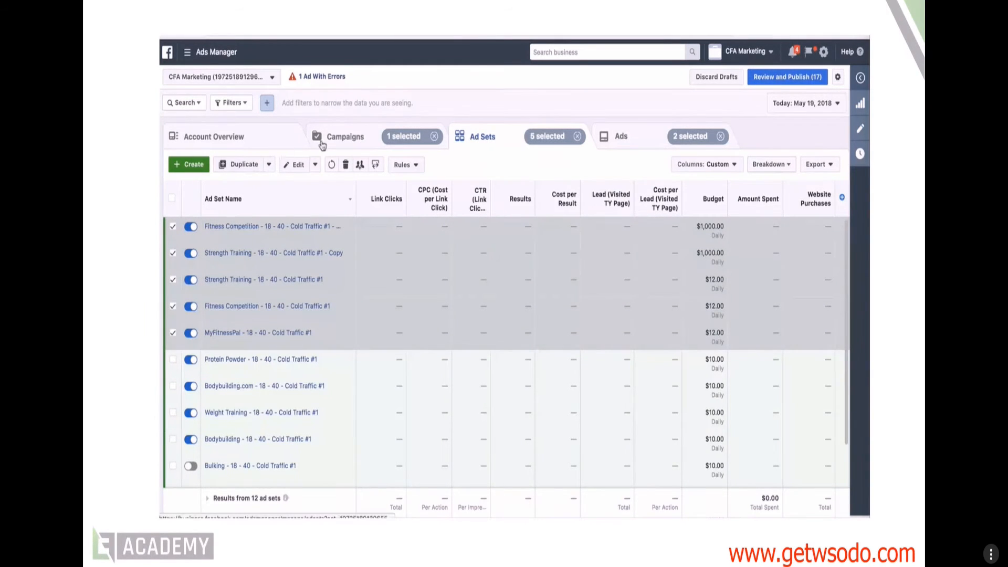
mouse_move(413, 192)
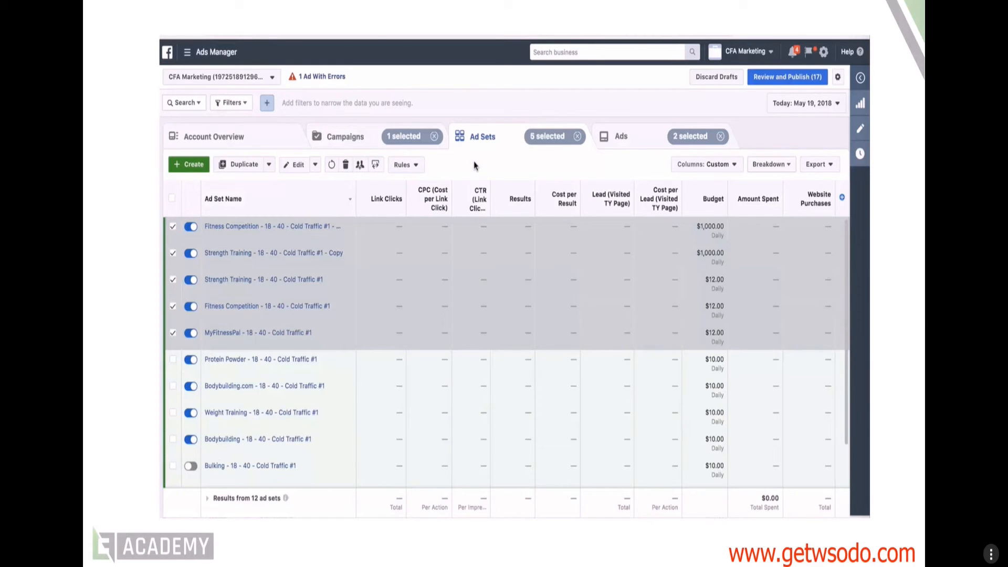
Go back to the campaigns list, deselect the Interests campaign, and switch to the audiences in the Asset Library.
left_click(340, 138)
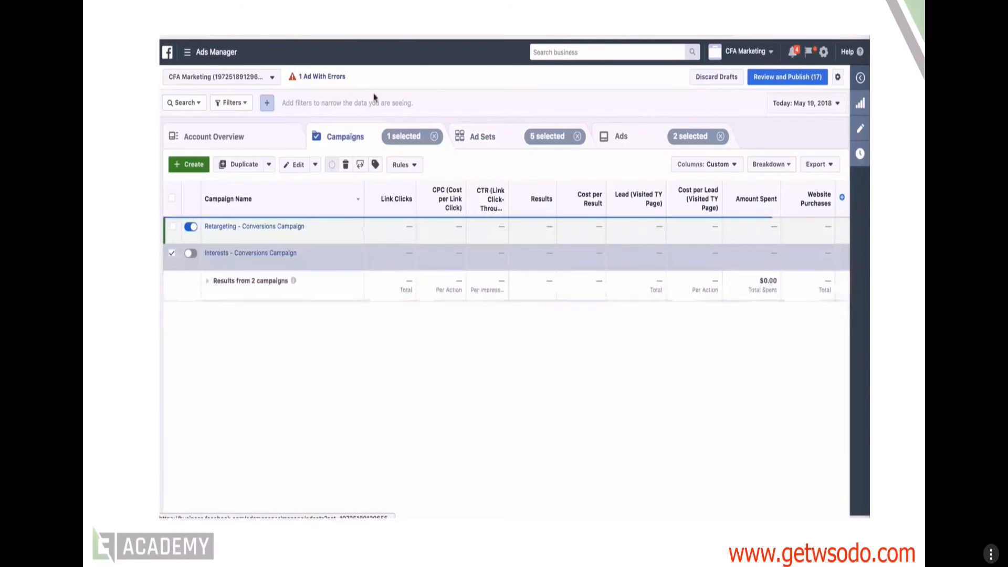
left_click(173, 256)
left_click(372, 36)
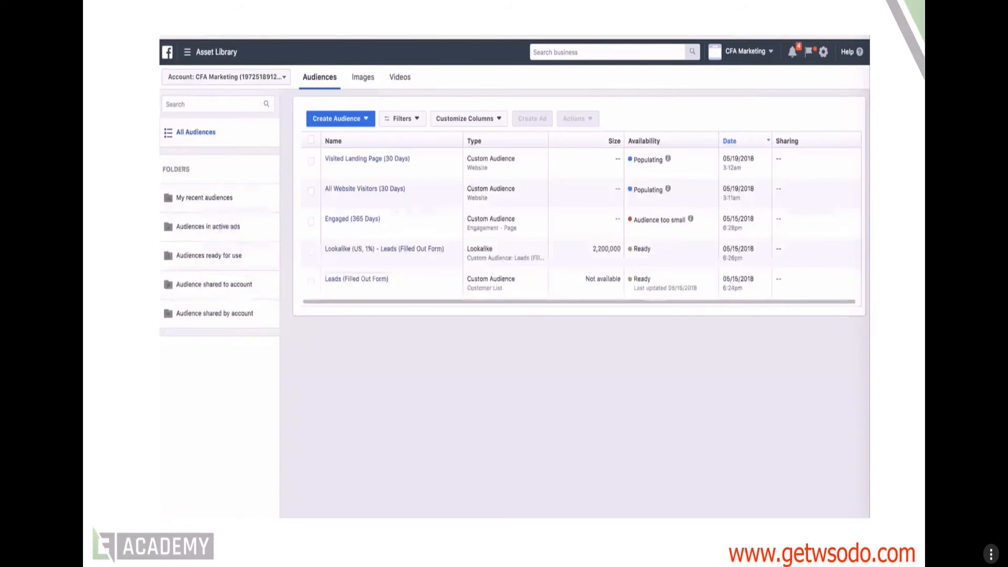
left_click(391, 362)
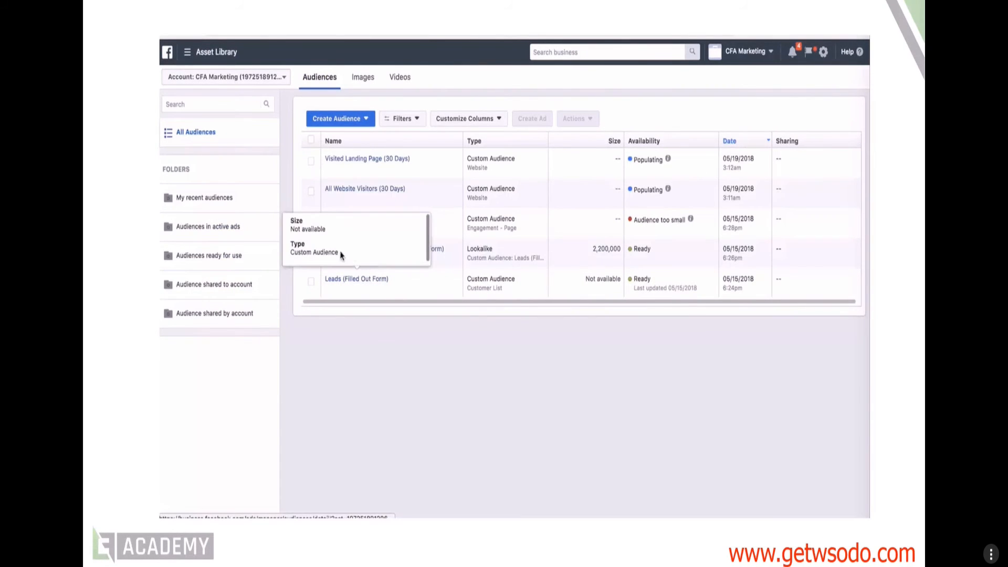
mouse_move(433, 255)
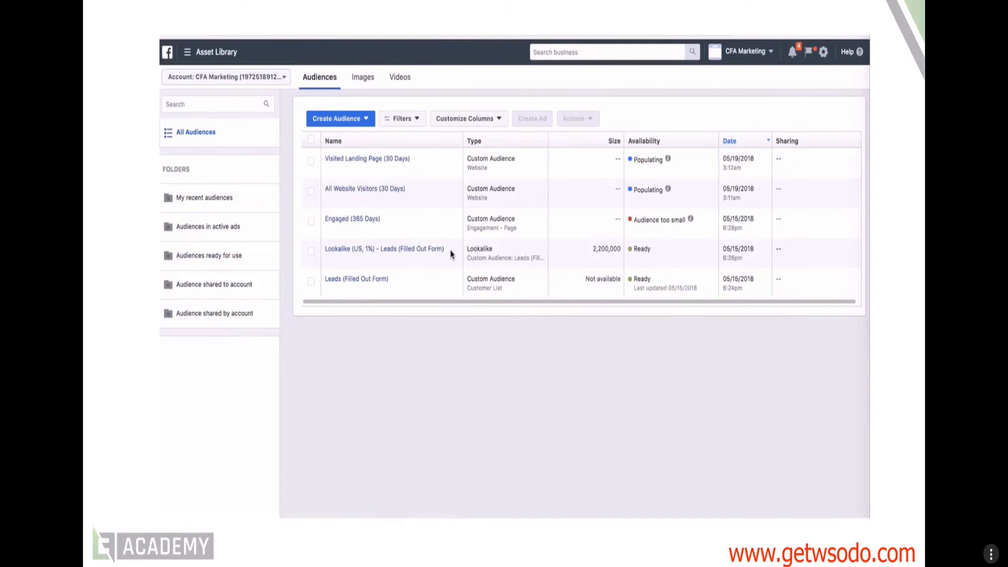
left_click(347, 124)
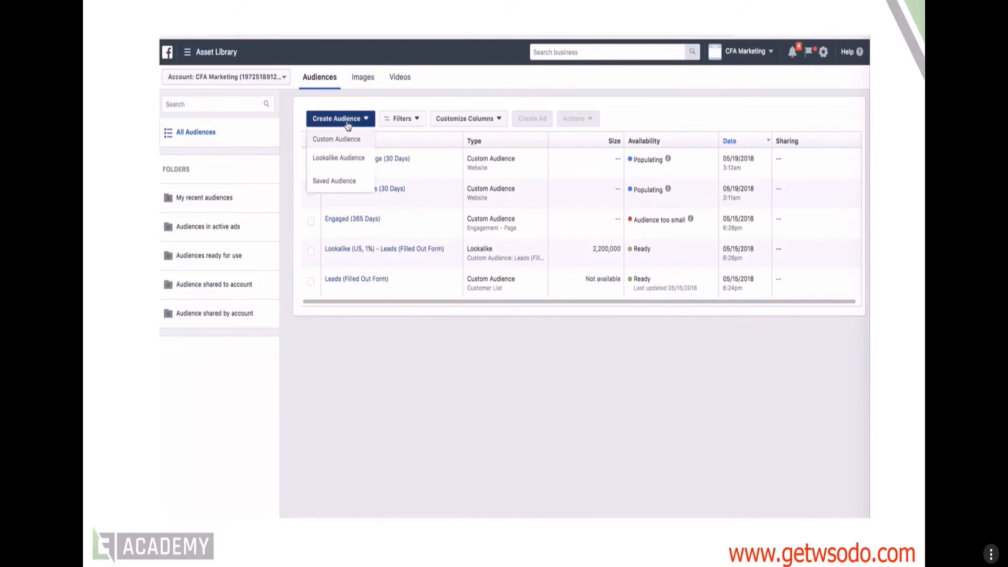
left_click(348, 157)
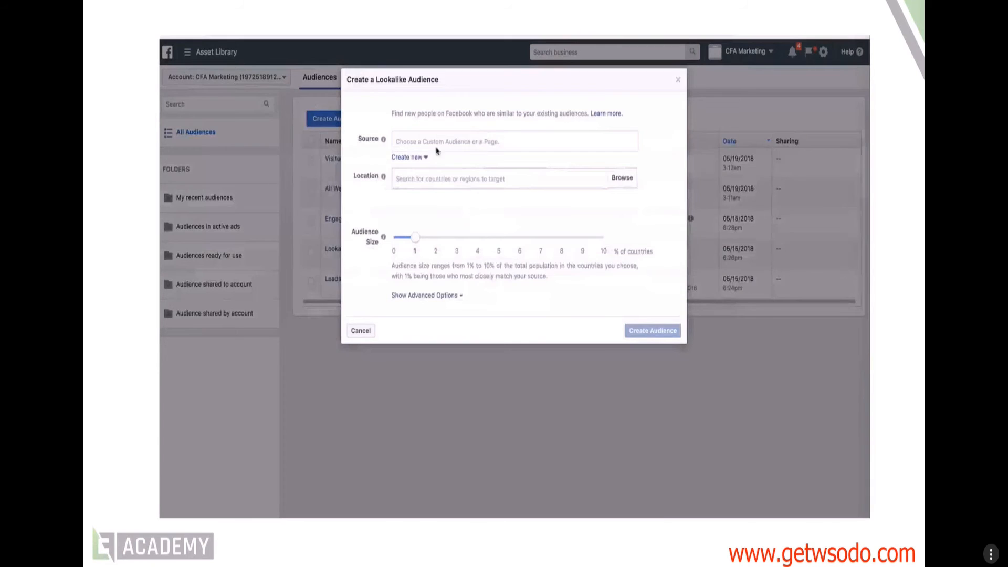
left_click(465, 141)
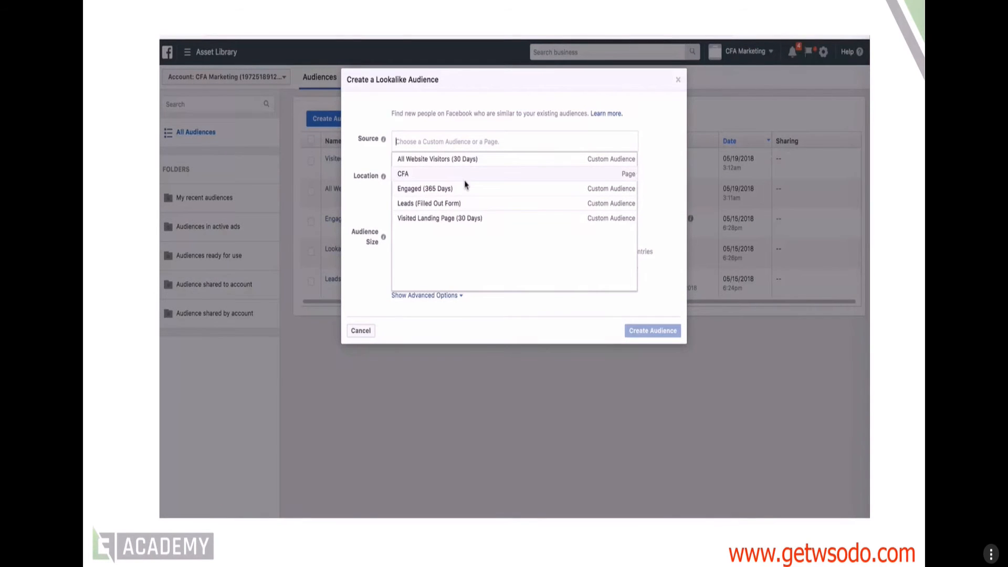
left_click(667, 207)
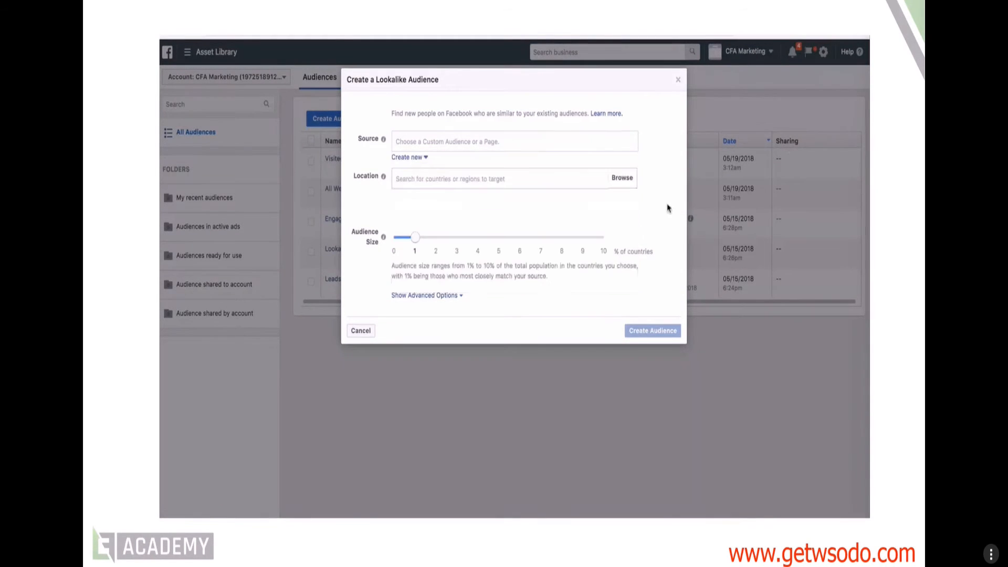
left_click(678, 80)
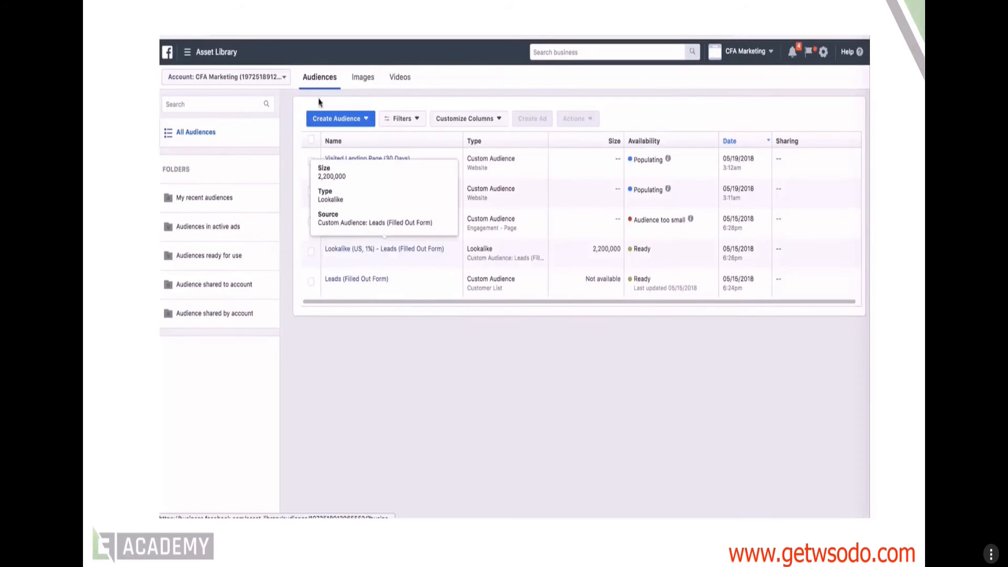
Create a 1% lookalike audience for the United States with the Engaged (365 Days) custom audience as its source.
left_click(339, 122)
left_click(347, 157)
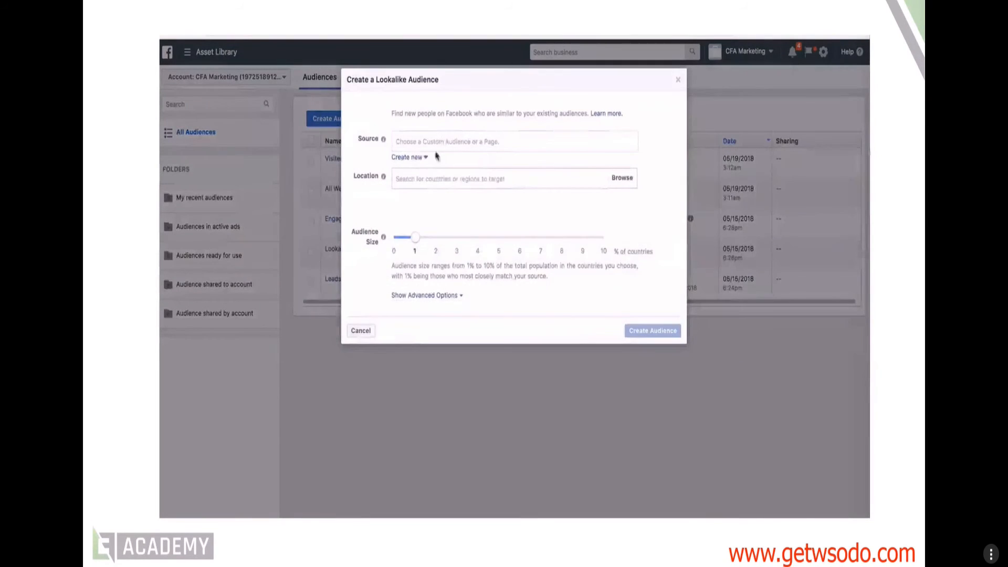
left_click(444, 140)
left_click(449, 190)
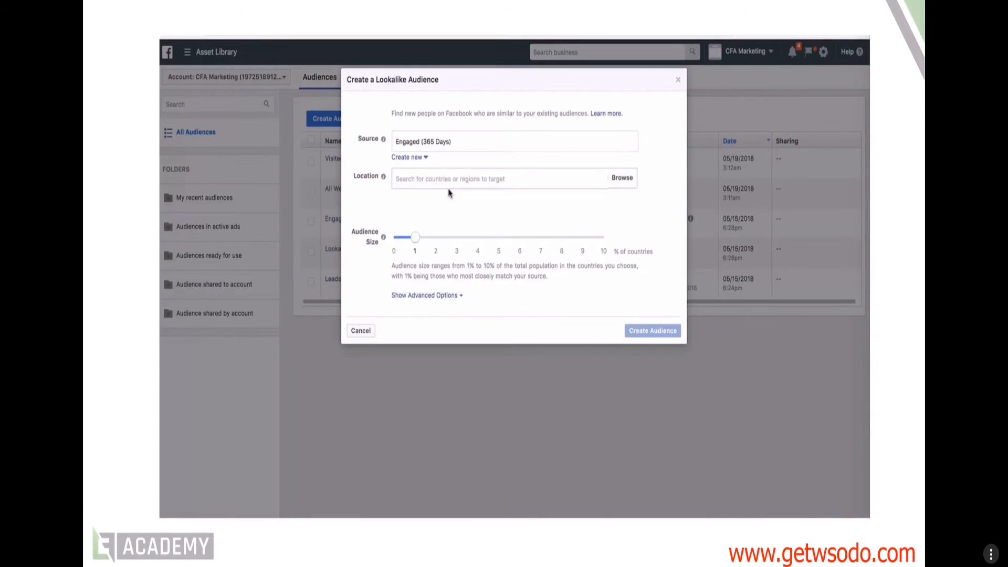
left_click(445, 179)
type("United States")
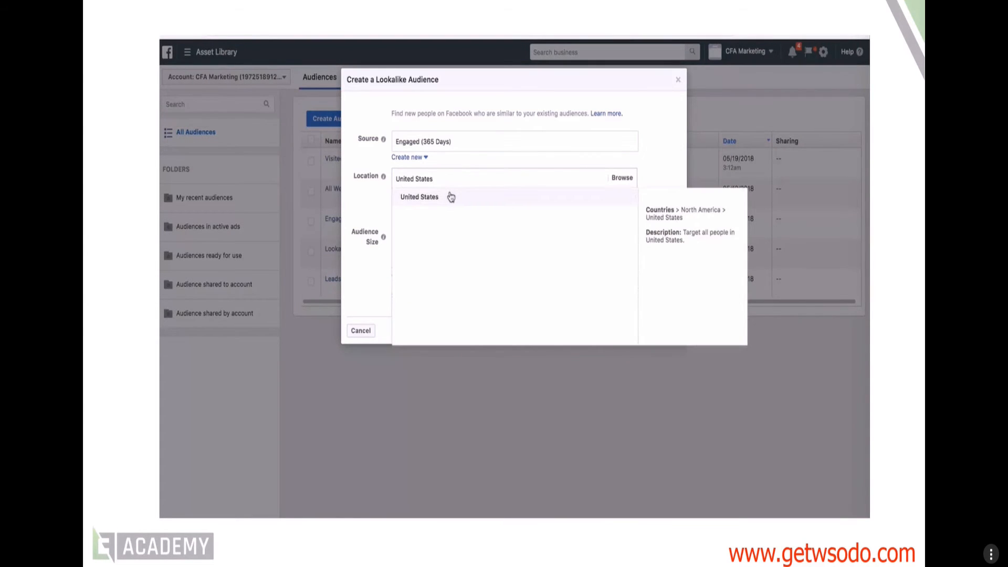
left_click(452, 197)
left_click(356, 217)
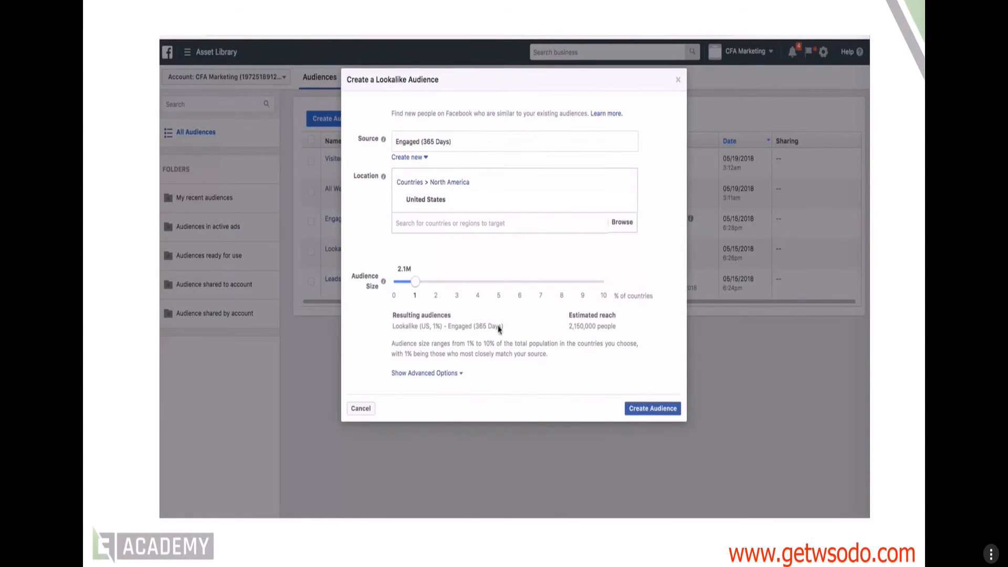
left_click(652, 409)
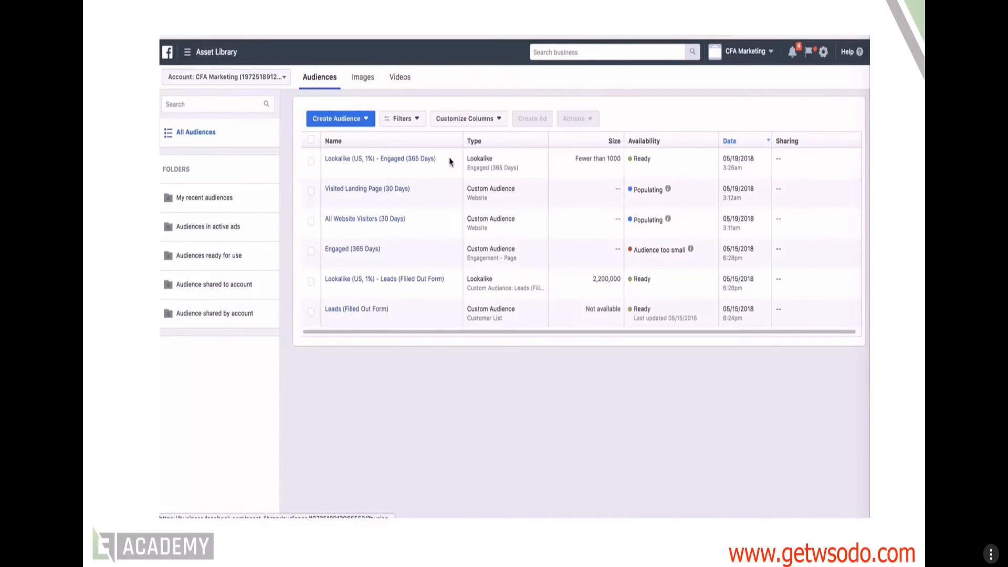
Create a 1% lookalike audience for the United States with the All Website Visitors (30 Days) custom audience as its source.
left_click(357, 118)
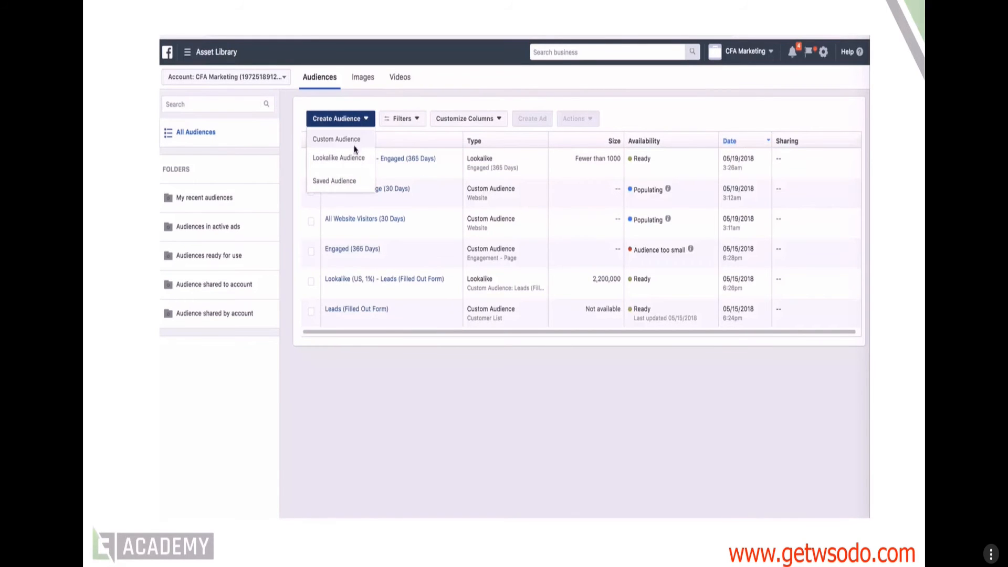
left_click(355, 159)
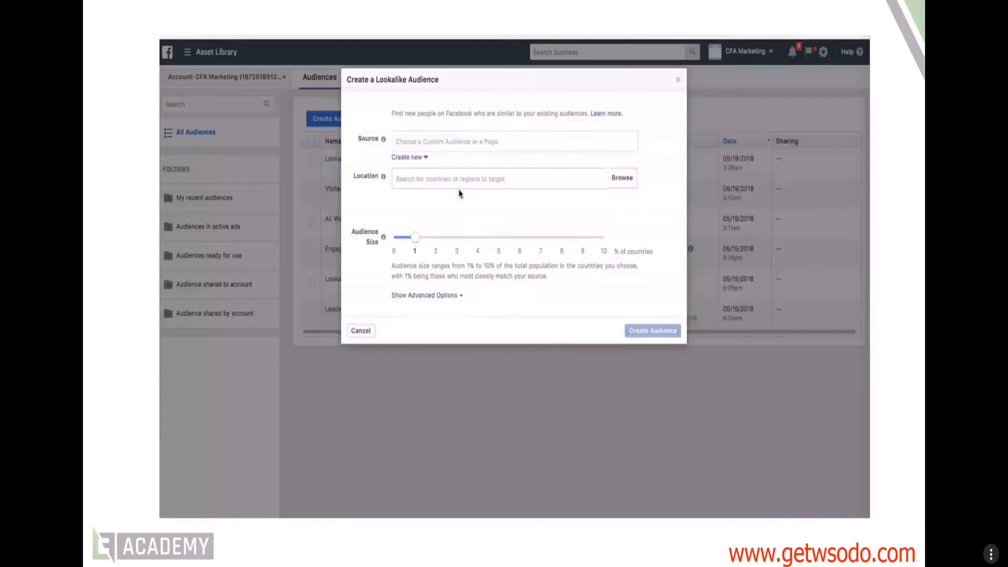
left_click(449, 143)
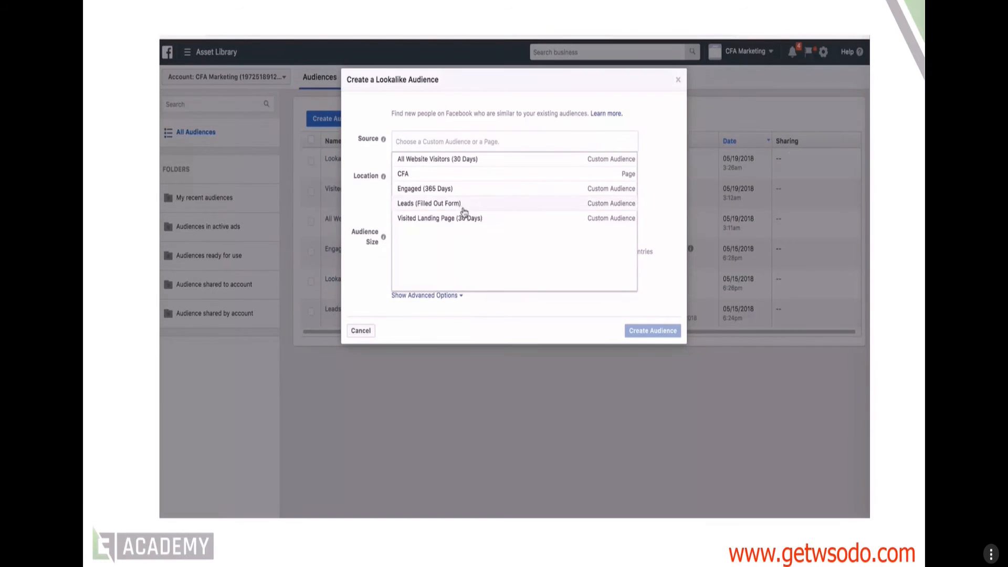
left_click(456, 159)
left_click(452, 179)
type("United States")
left_click(459, 196)
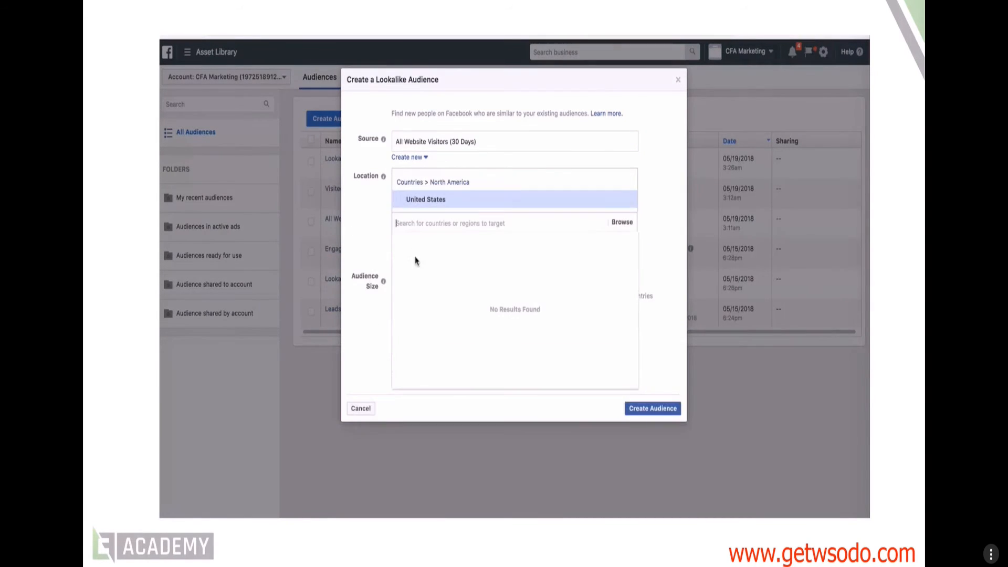
left_click(339, 220)
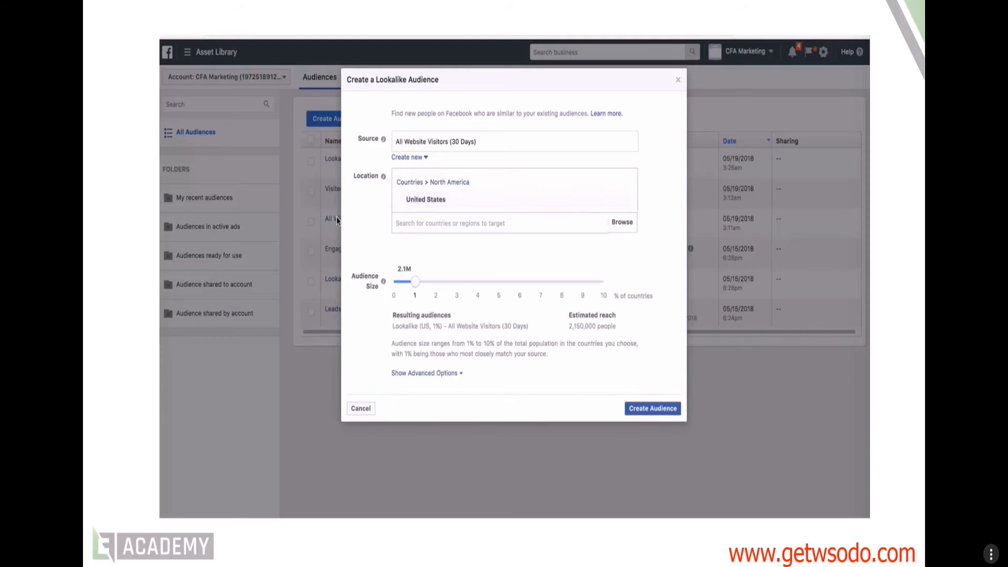
left_click(653, 409)
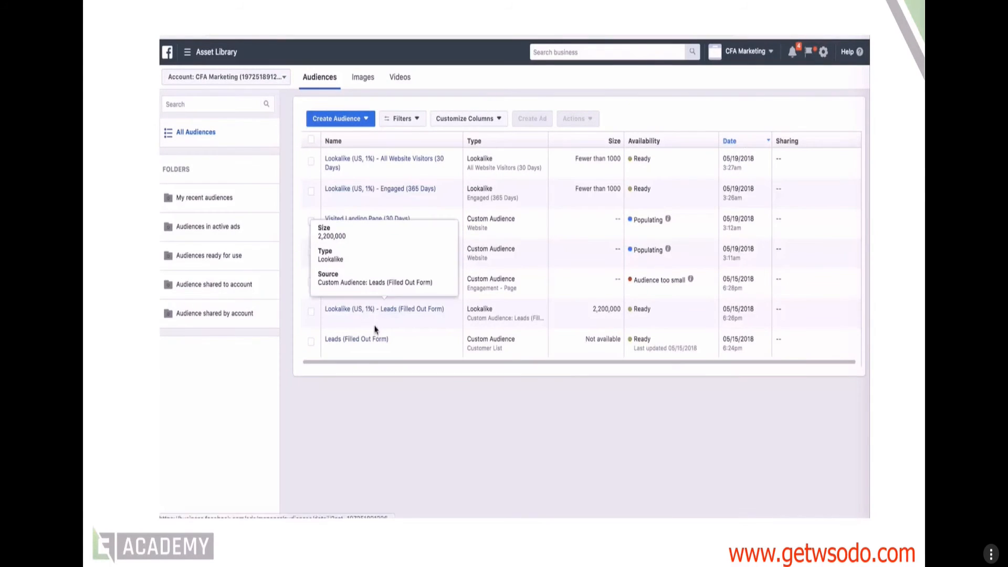
Try to create a 2% United States lookalike audience from the Leads (Filled Out Form) custom audience, and close the dialog.
left_click(339, 118)
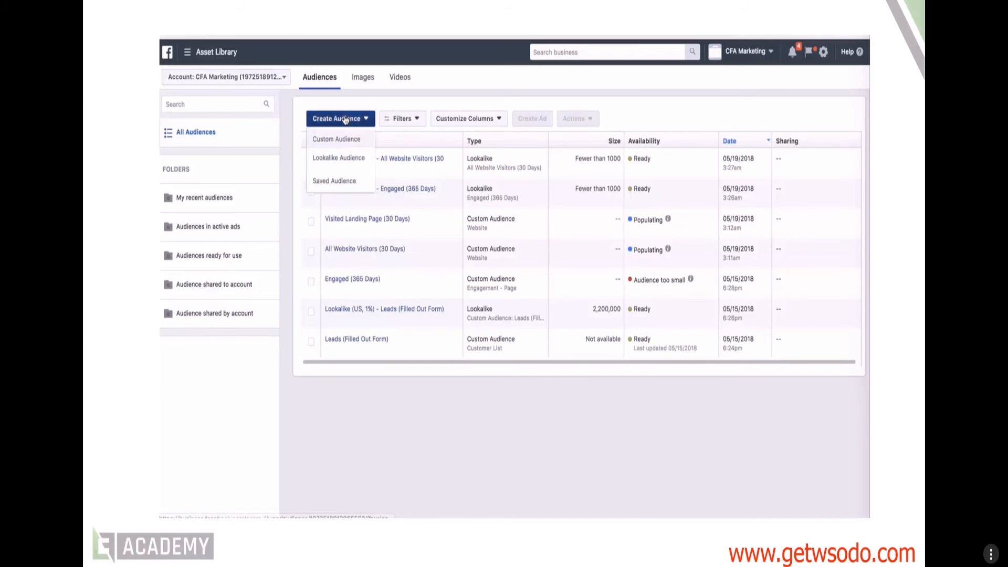
left_click(353, 159)
left_click(470, 143)
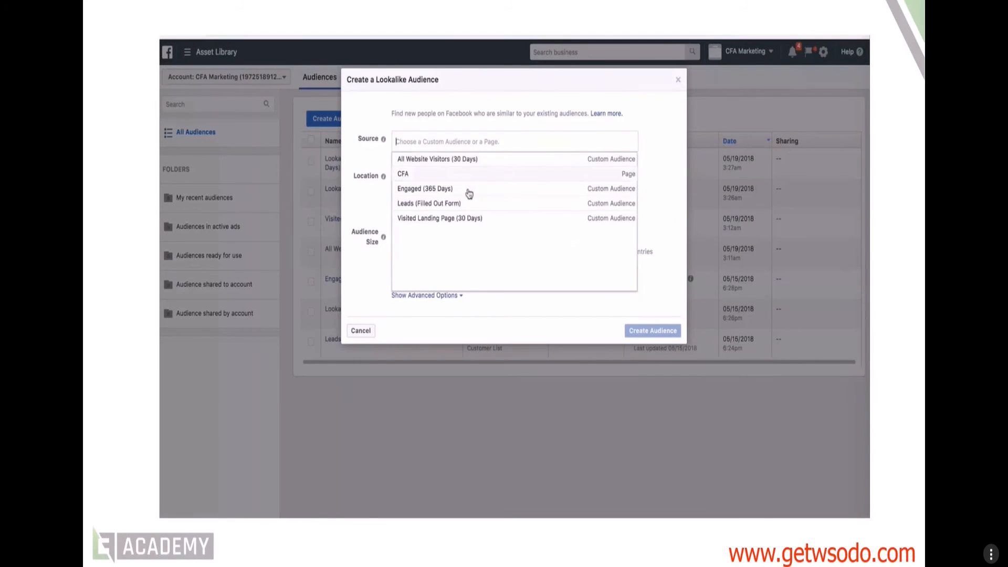
left_click(469, 204)
left_click(441, 178)
type("United")
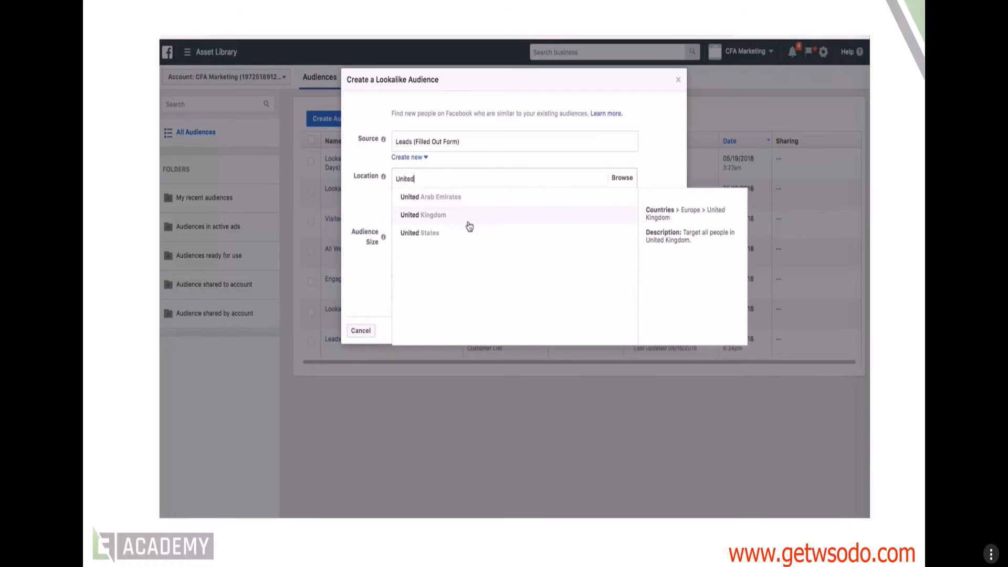
left_click(469, 233)
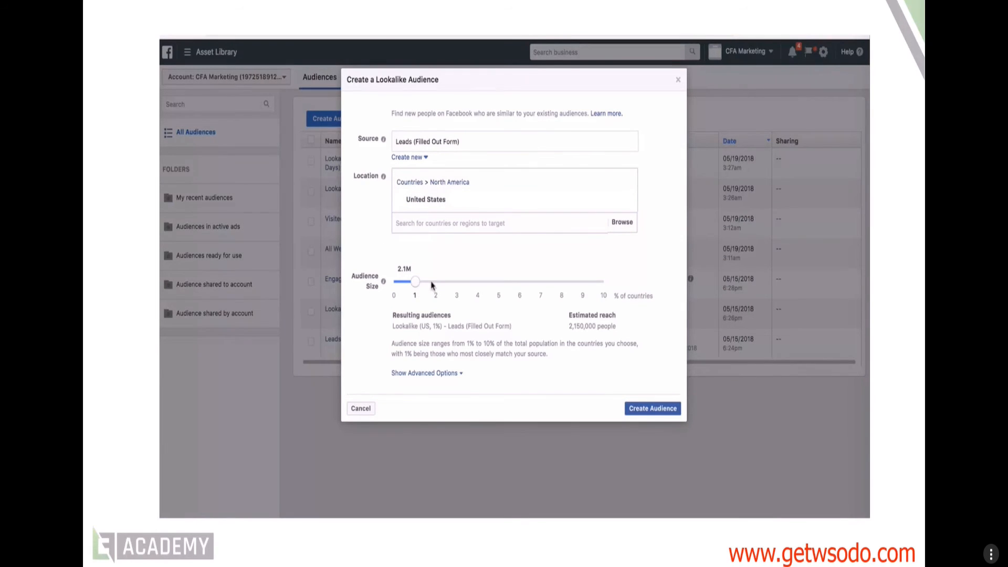
left_click_drag(416, 283, 437, 284)
left_click(647, 408)
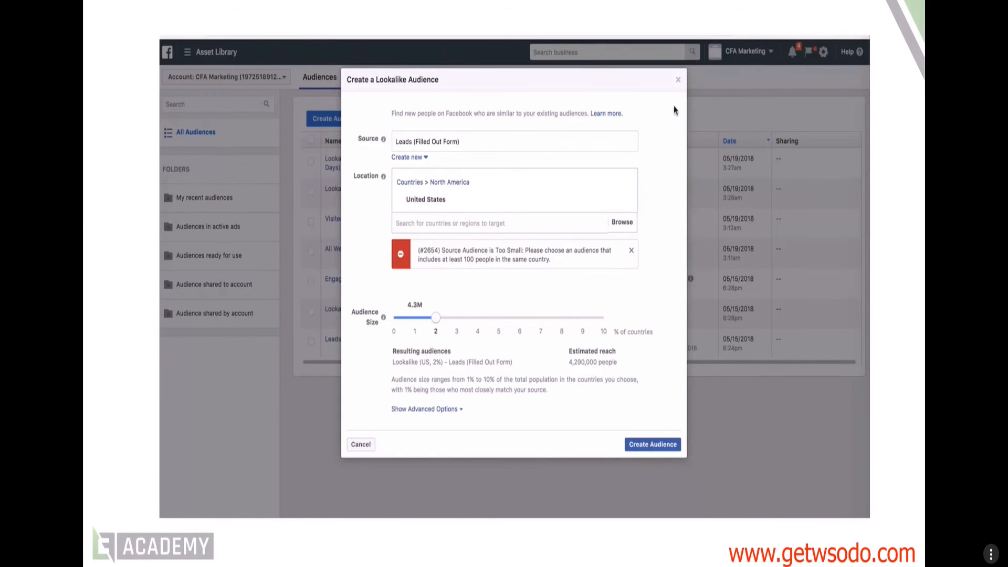
left_click(677, 80)
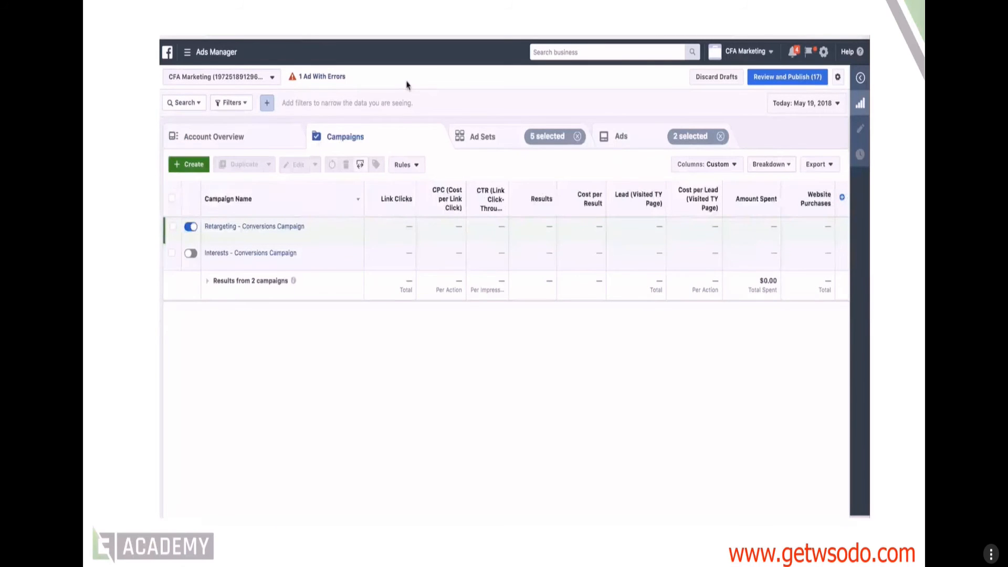
Start a new campaign named "Lookalikes - Conversions Campaign" with Conversions as its objective.
left_click(193, 164)
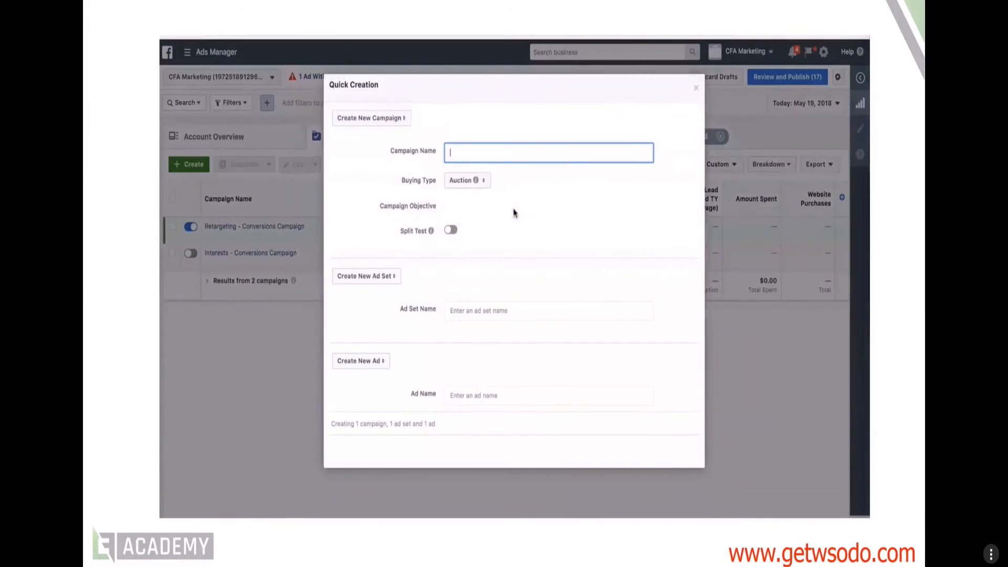
type("Lookalikes - Conversio")
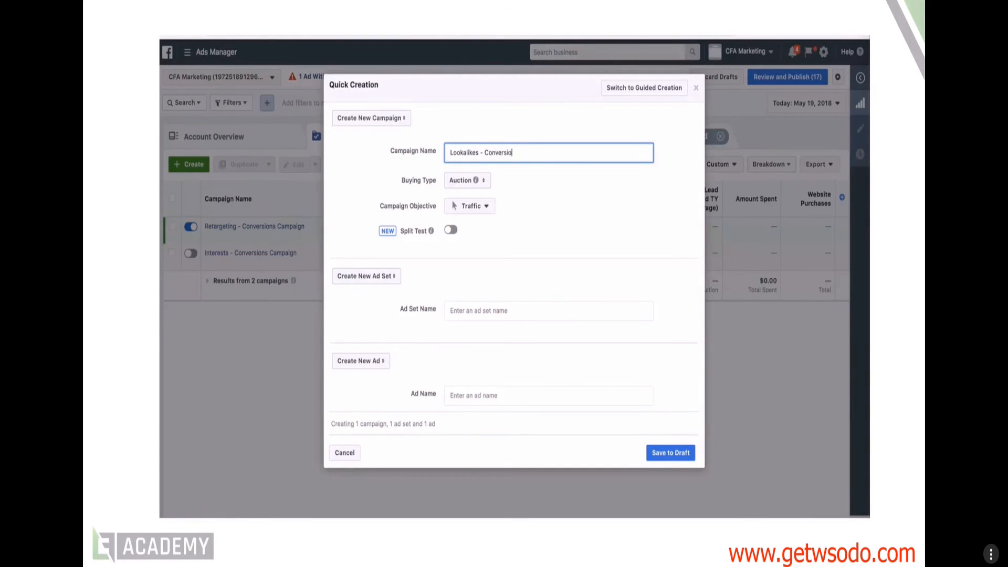
type("ampaign")
left_click(470, 207)
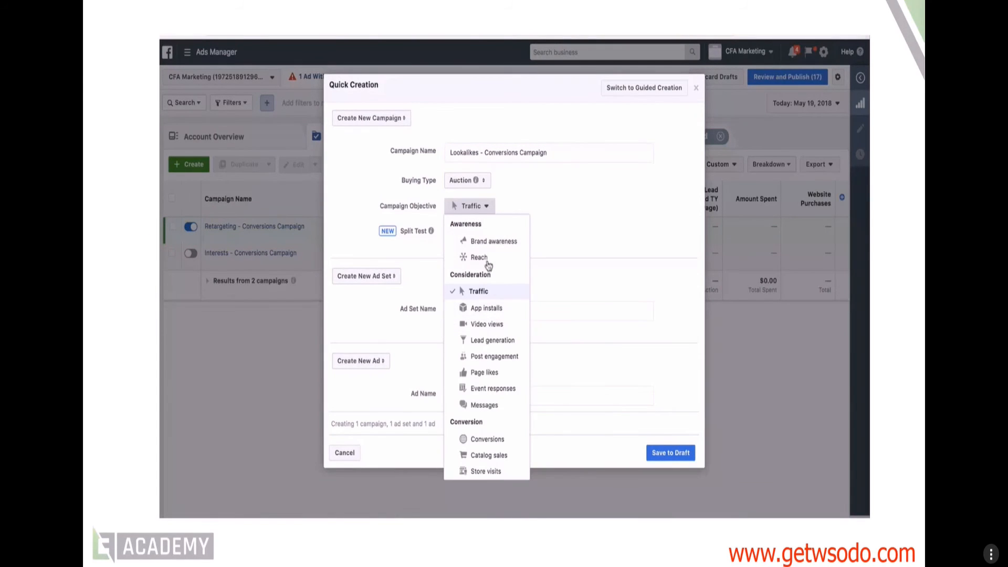
left_click(488, 440)
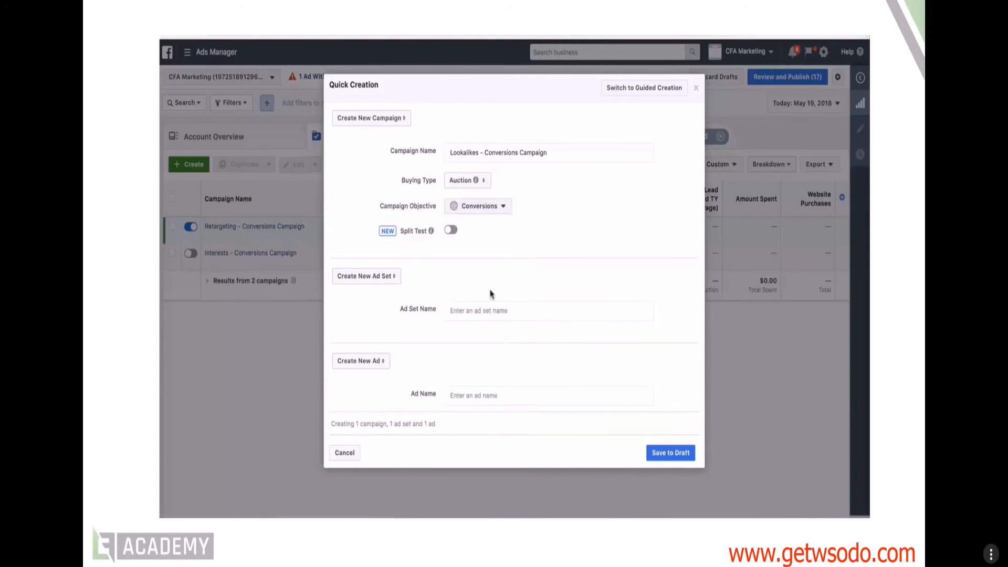
Name the new ad set "Ad Set #1" and the ad "Cold Traffic #1", save the campaign to draft and collapse its editor.
left_click(502, 316)
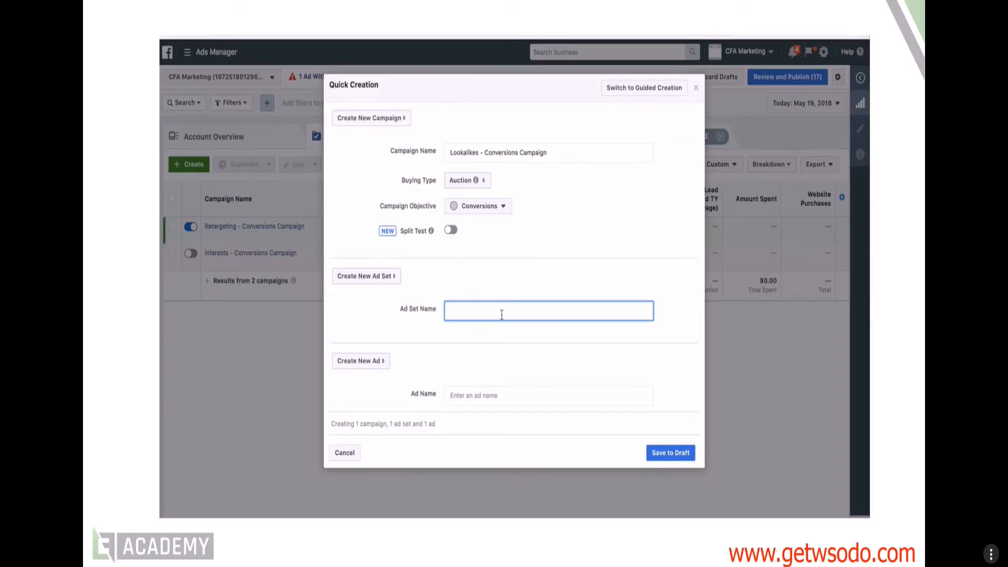
type("Ad Set #1")
key("Tab")
key("Tab")
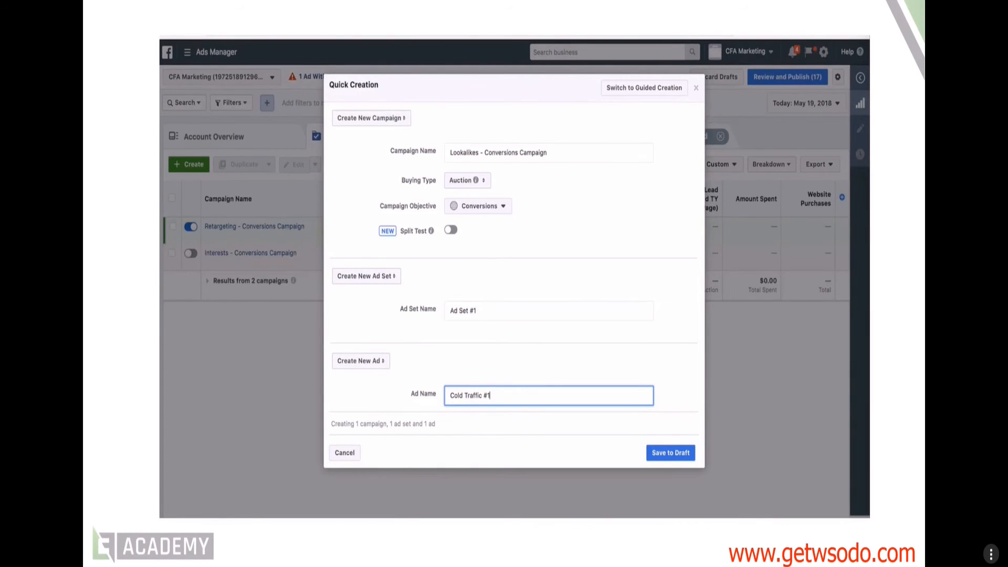
left_click(676, 455)
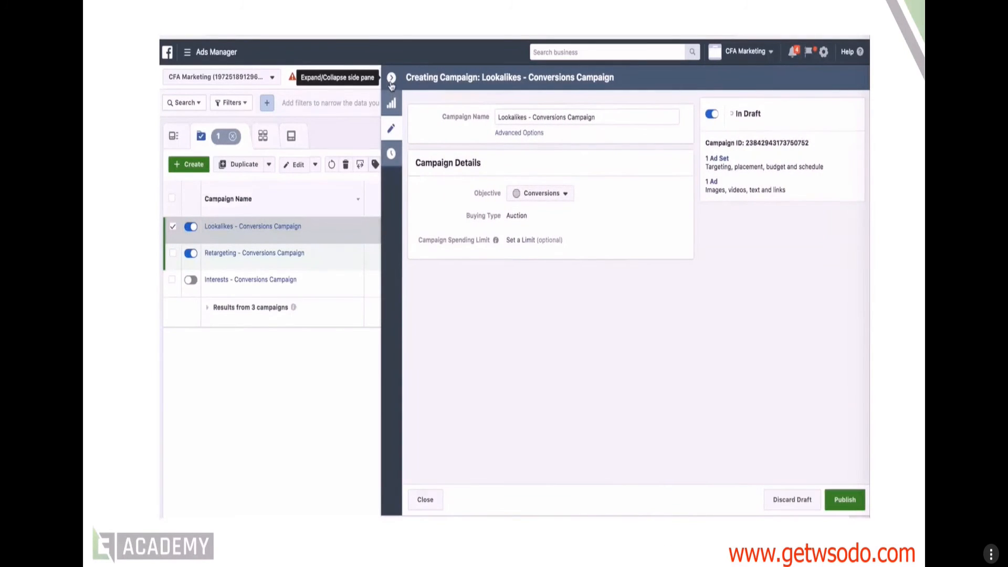
left_click(391, 79)
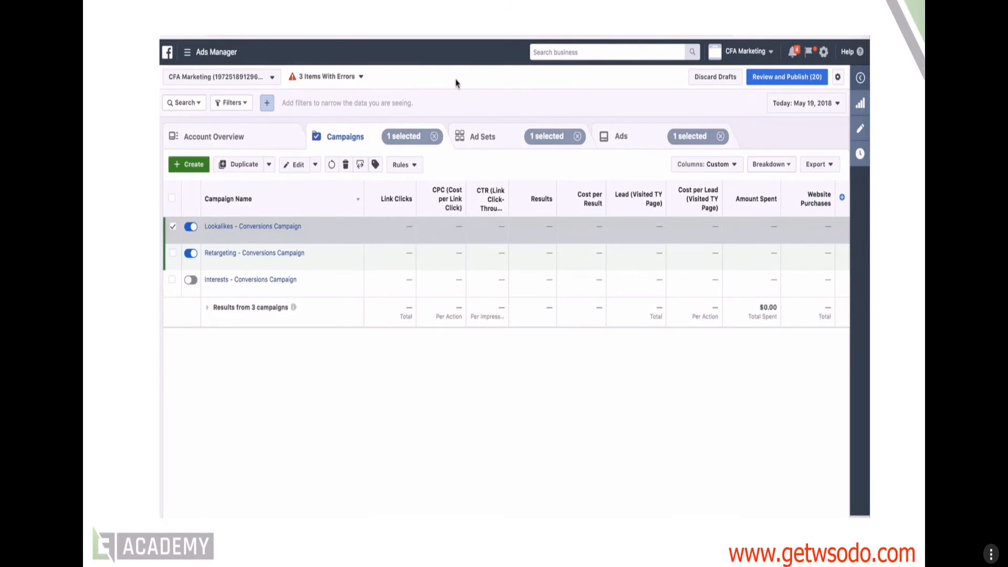
Open Ad Set #1 of the Lookalikes campaign for editing and set its website conversion event to Lead (Visited TY Page).
left_click(261, 229)
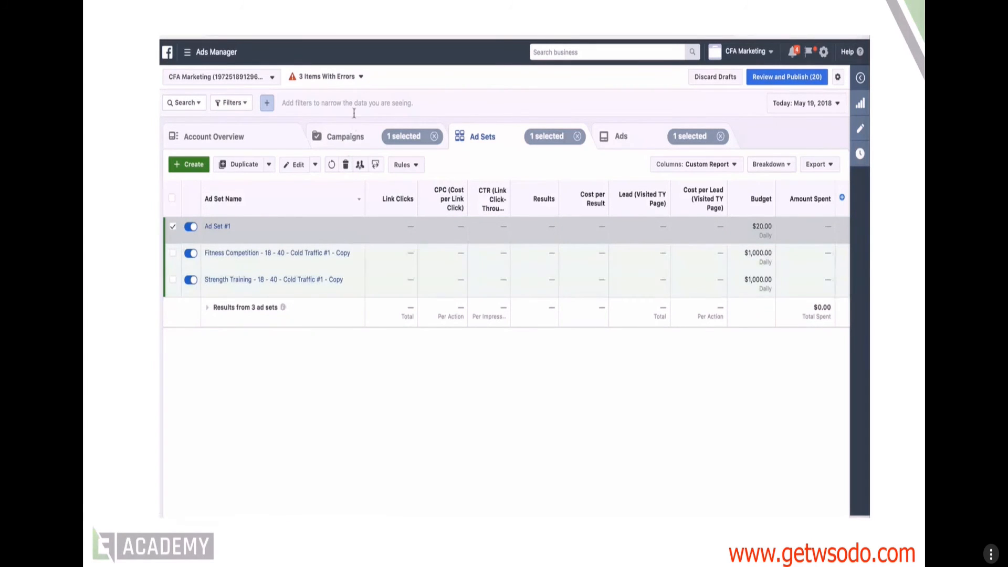
left_click(352, 139)
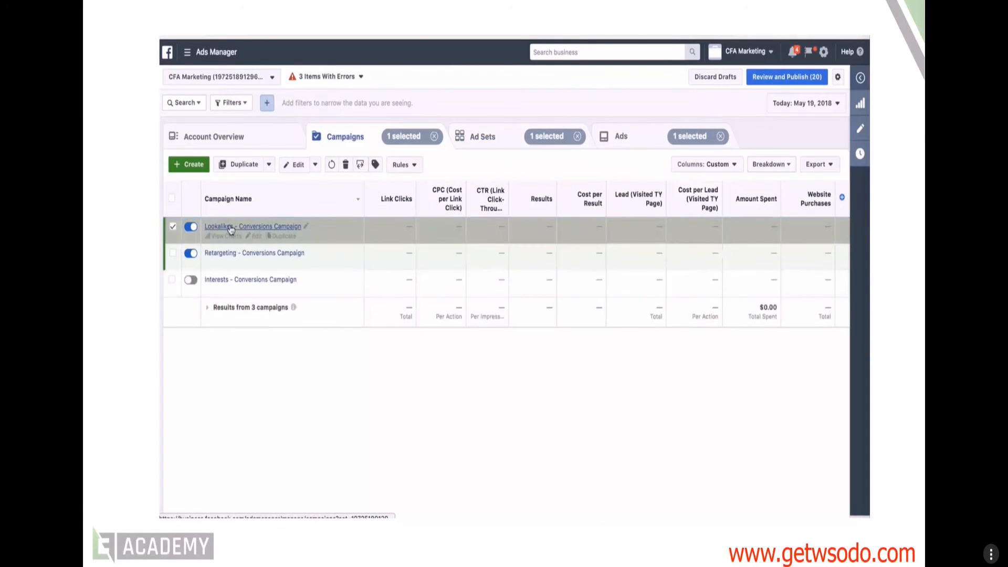
left_click(231, 229)
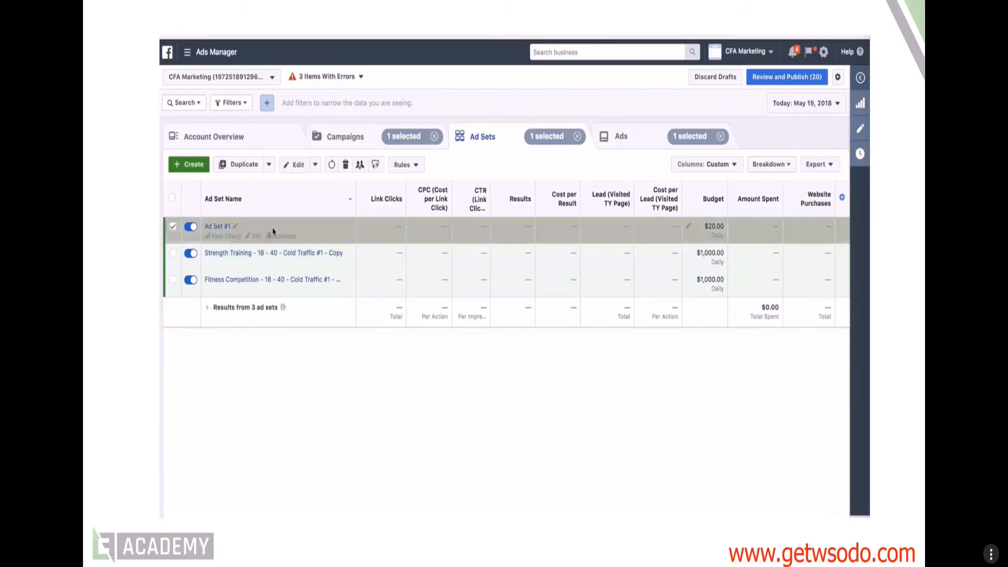
left_click(258, 236)
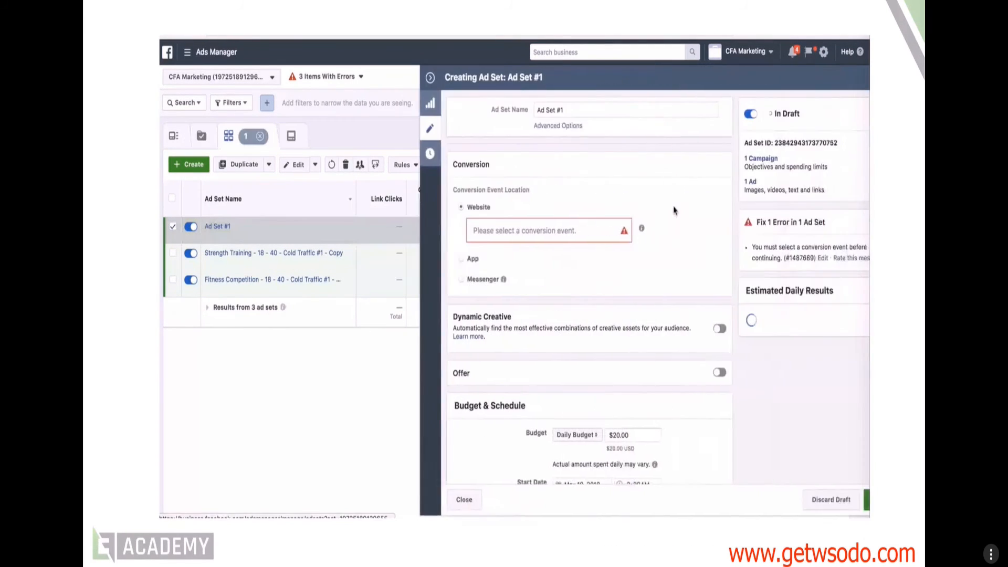
left_click(521, 236)
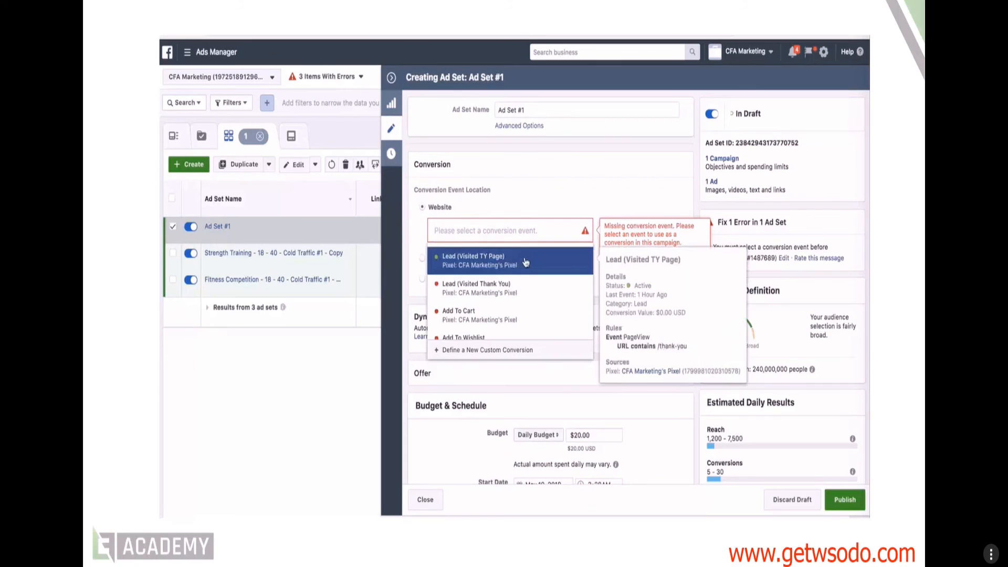
left_click(524, 260)
Add the Lookalike (US, 1%) - Leads (Filled Out Form) audience to the ad set's custom audiences.
scroll(696, 169, "down", 3)
scroll(696, 170, "down", 8)
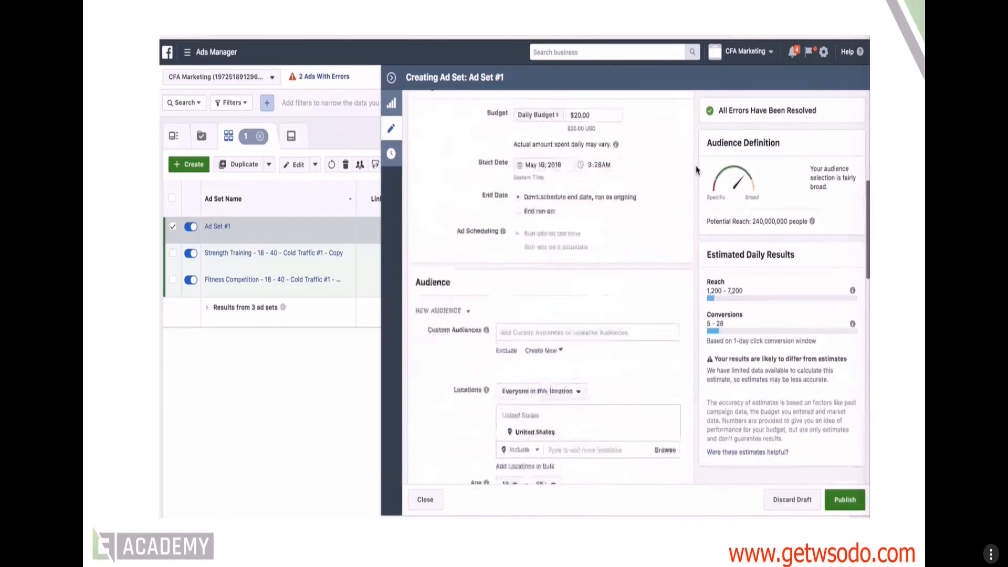
left_click(544, 135)
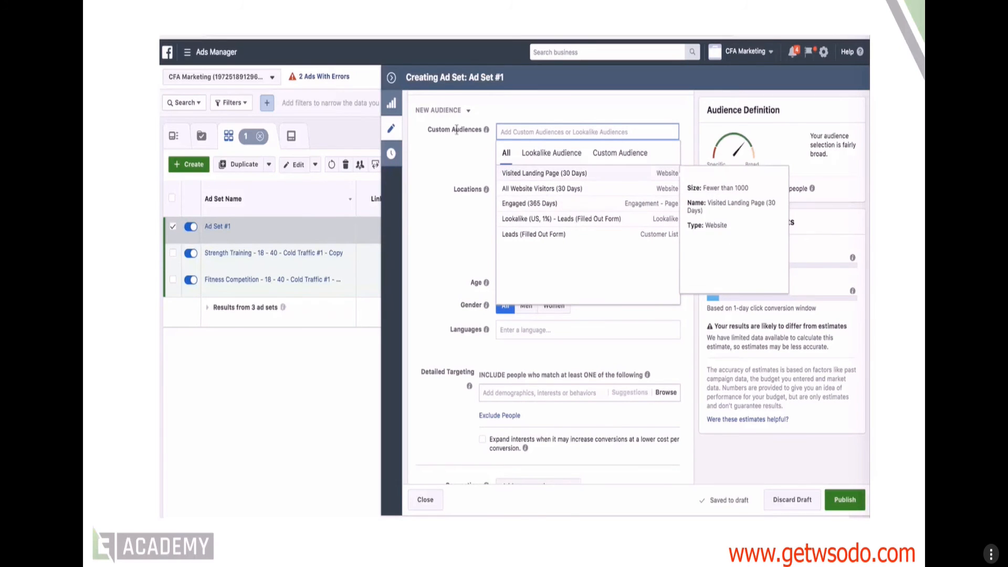
left_click(567, 224)
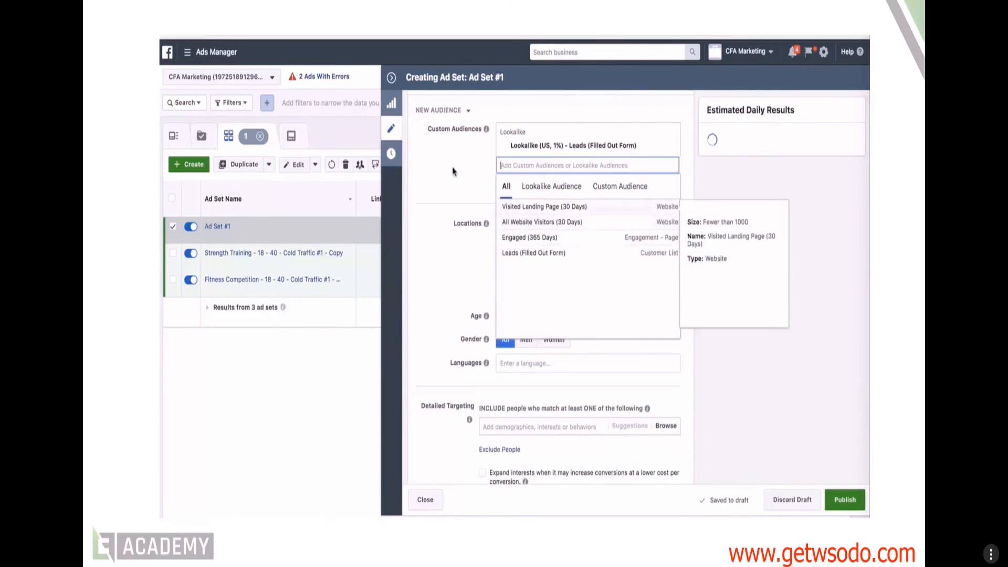
left_click_drag(637, 150, 527, 152)
left_click(513, 152)
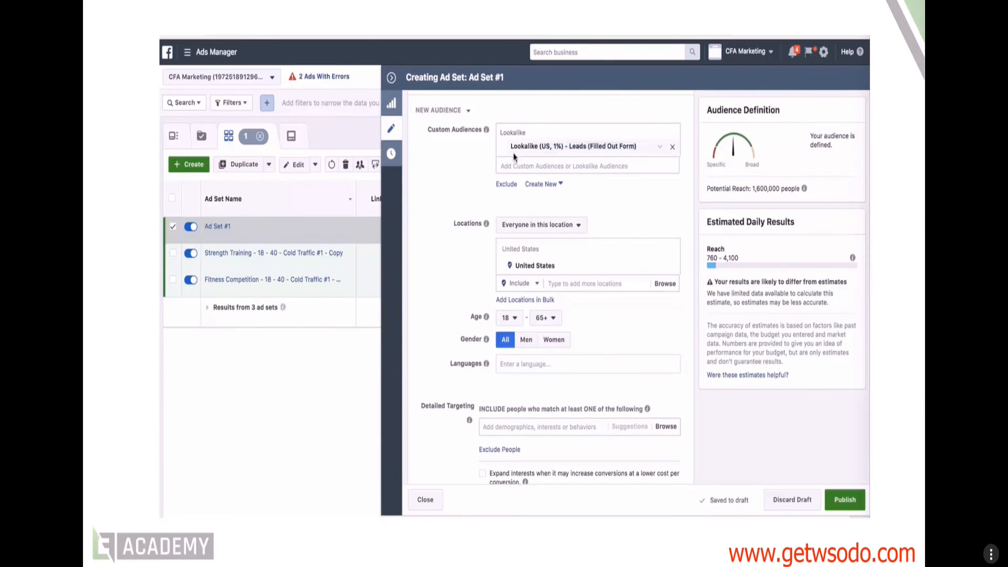
left_click(510, 149)
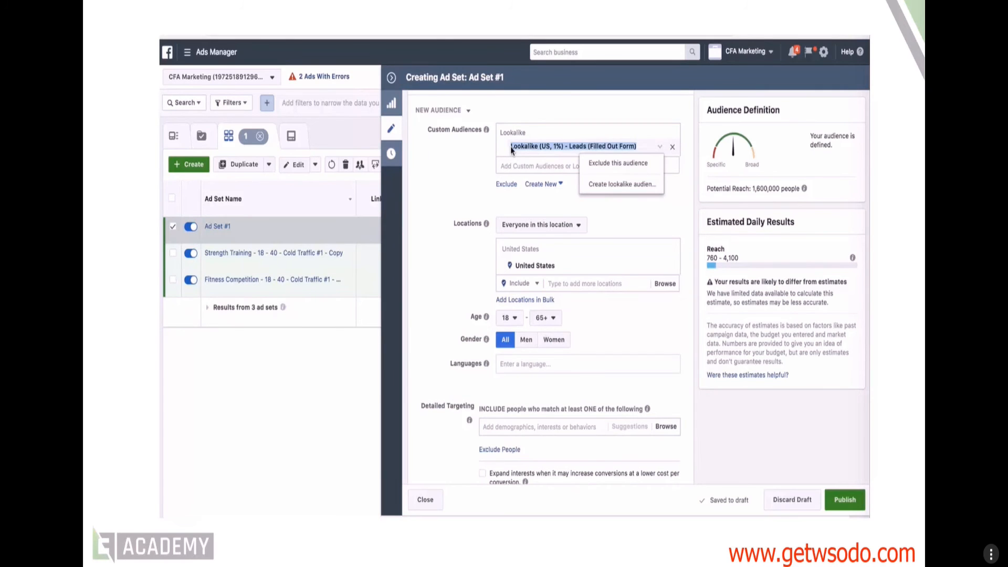
left_click(448, 182)
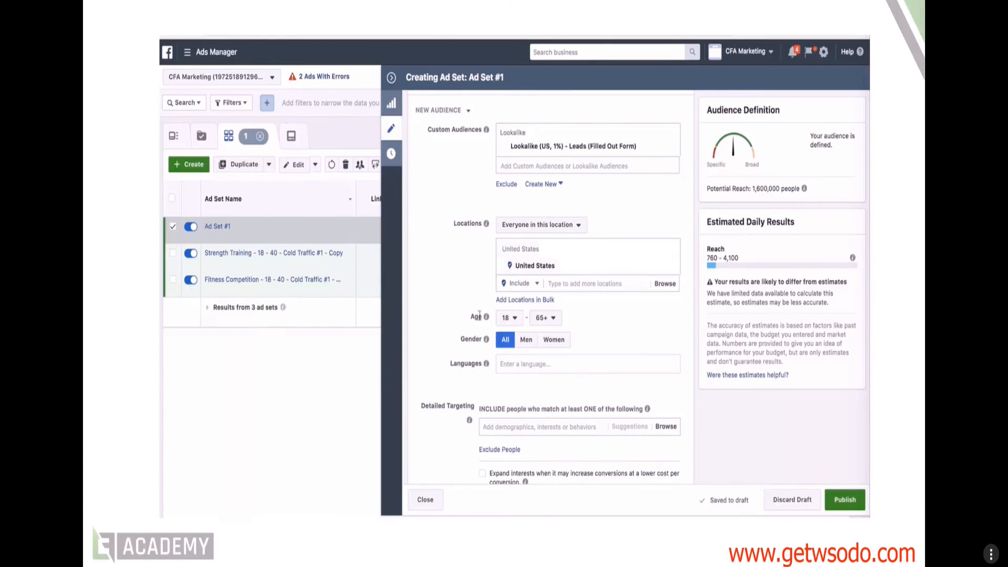
Switch the ad set to manually edited placements and exclude Facebook's Instant Articles, Right Column and Marketplace.
scroll(725, 128, "down", 2)
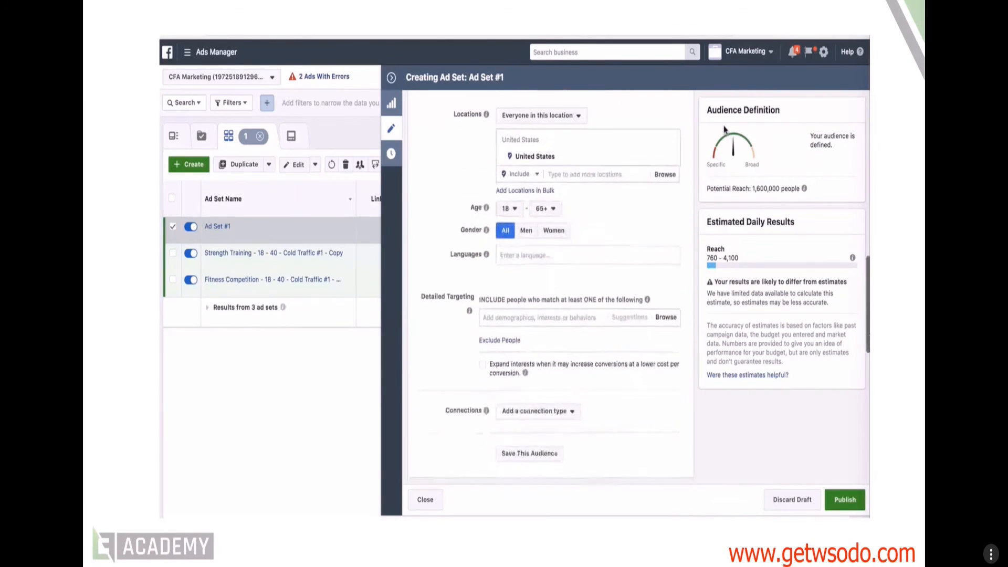
scroll(725, 129, "down", 1)
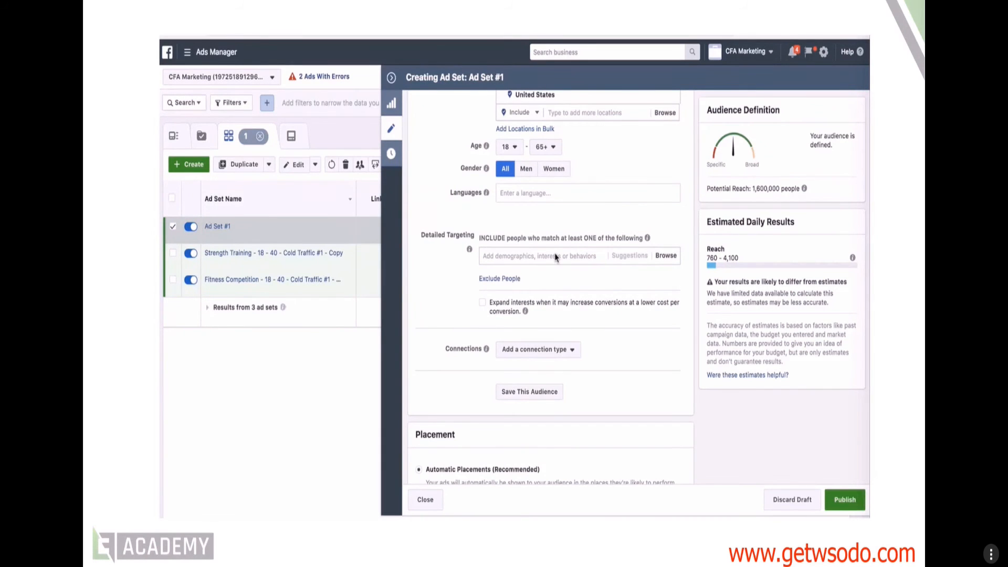
scroll(691, 332, "down", 1)
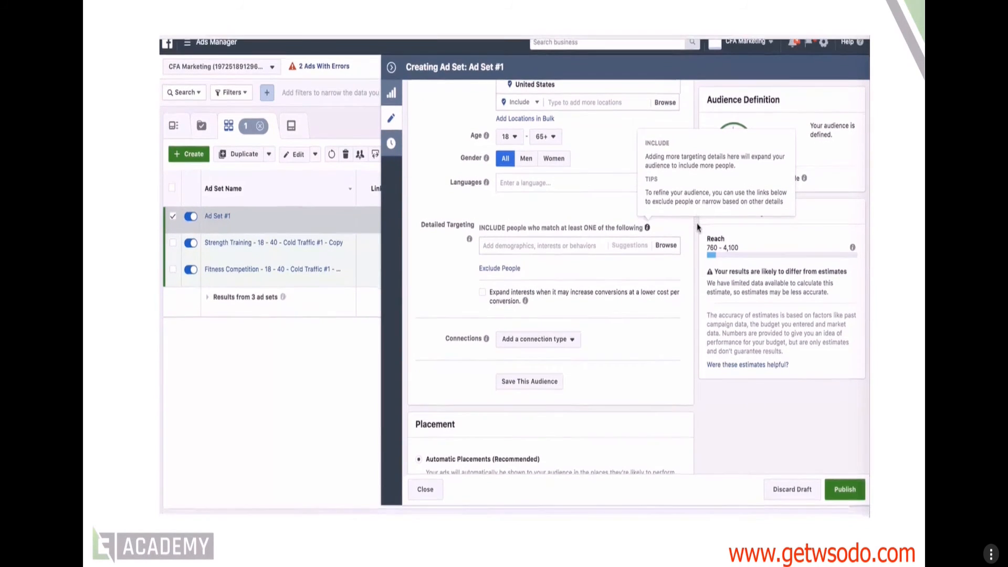
scroll(691, 332, "down", 3)
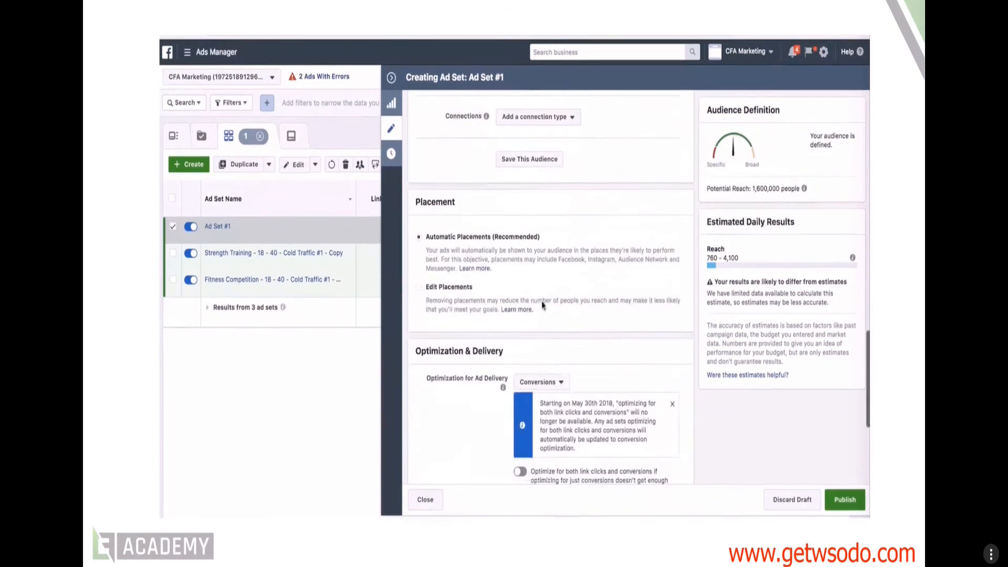
left_click(418, 287)
scroll(574, 288, "down", 3)
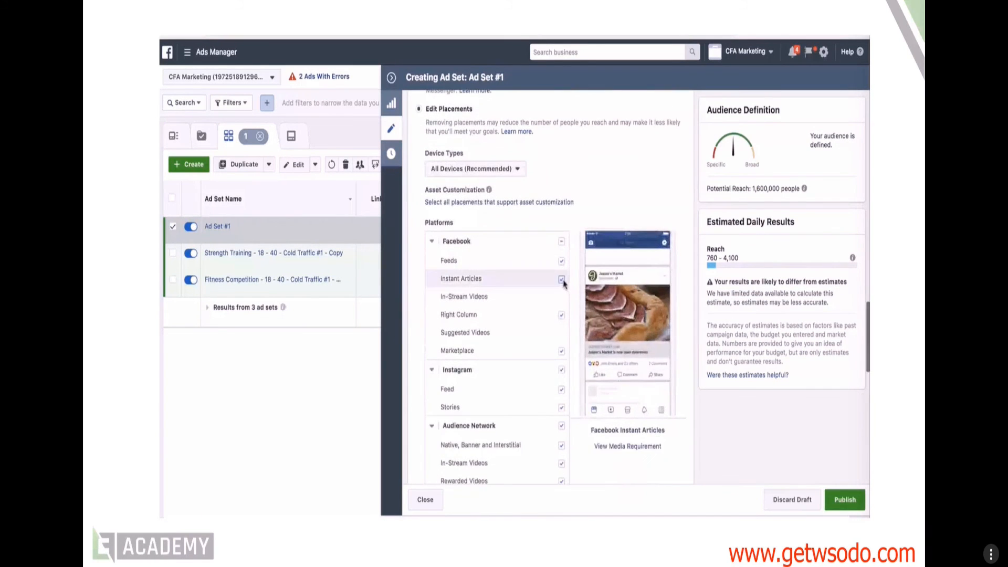
left_click(561, 279)
left_click(562, 315)
left_click(561, 350)
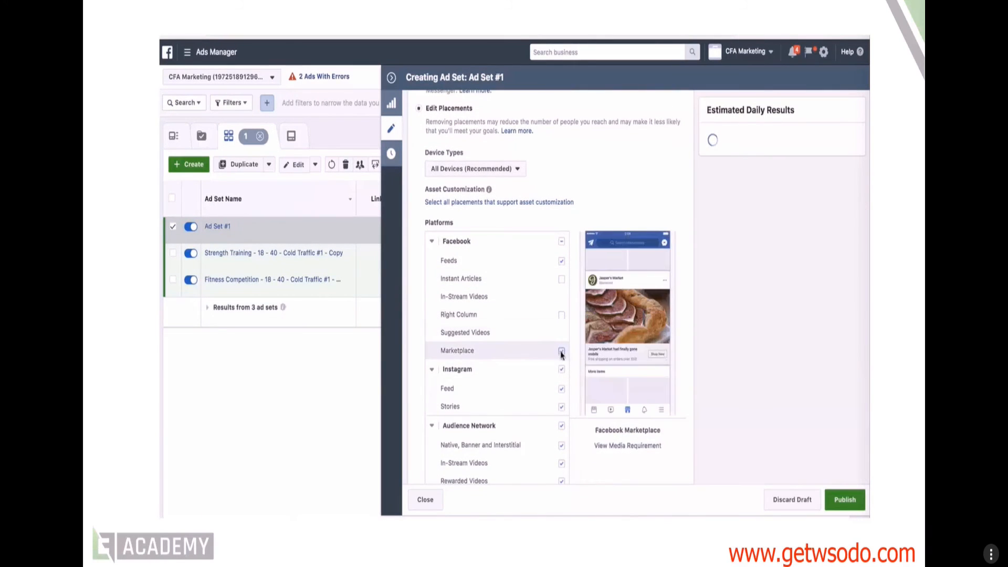
Exclude all Instagram and Audience Network placements from the ad set.
left_click(561, 370)
scroll(575, 357, "down", 1)
left_click(561, 346)
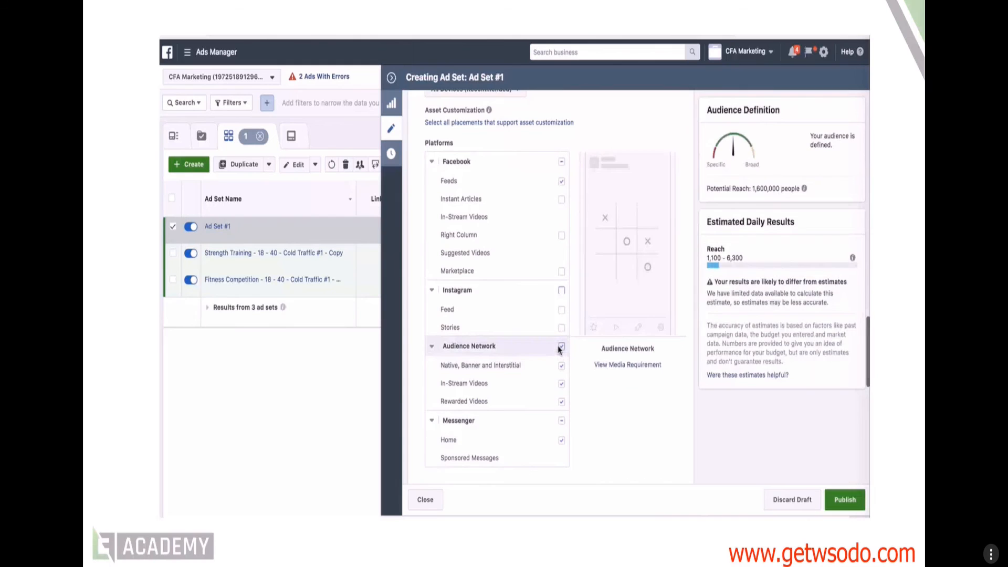
scroll(686, 292, "down", 10)
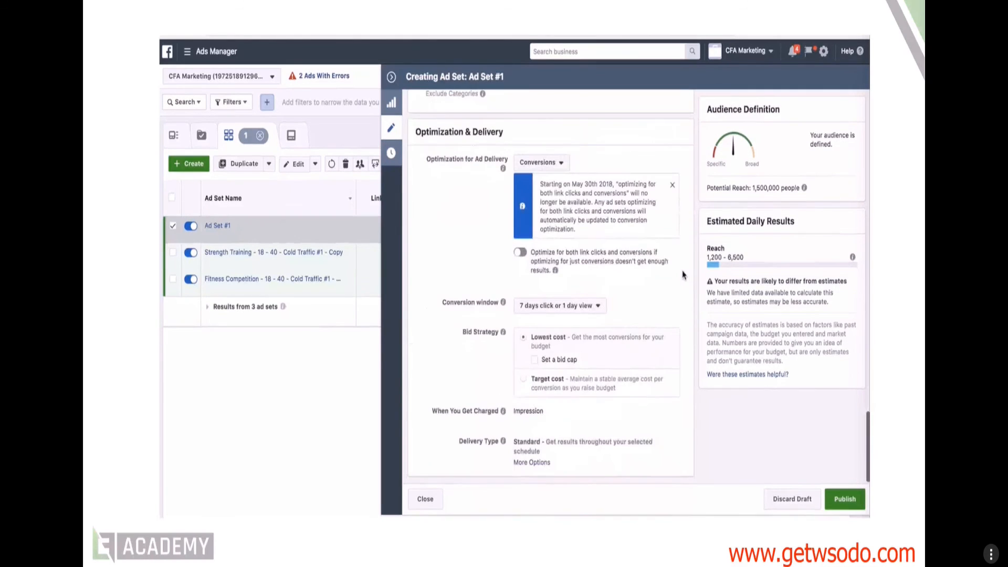
Rename the ad set as "Lookalike (US, 1%) - Leads (Filled Out Form) - Cold Traffic #1" and collapse its editor.
scroll(680, 210, "up", 15)
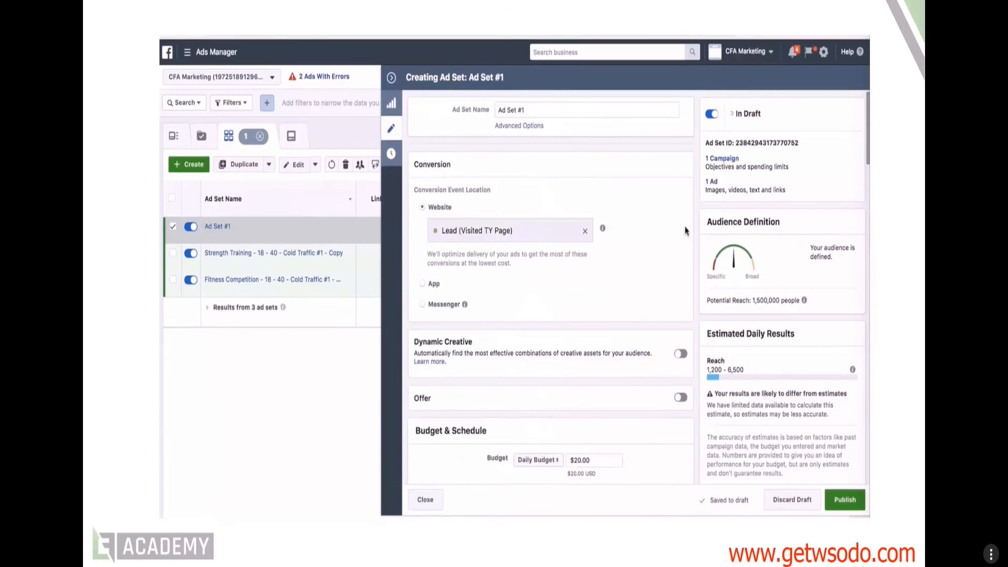
left_click(522, 107)
left_click_drag(521, 108, 496, 110)
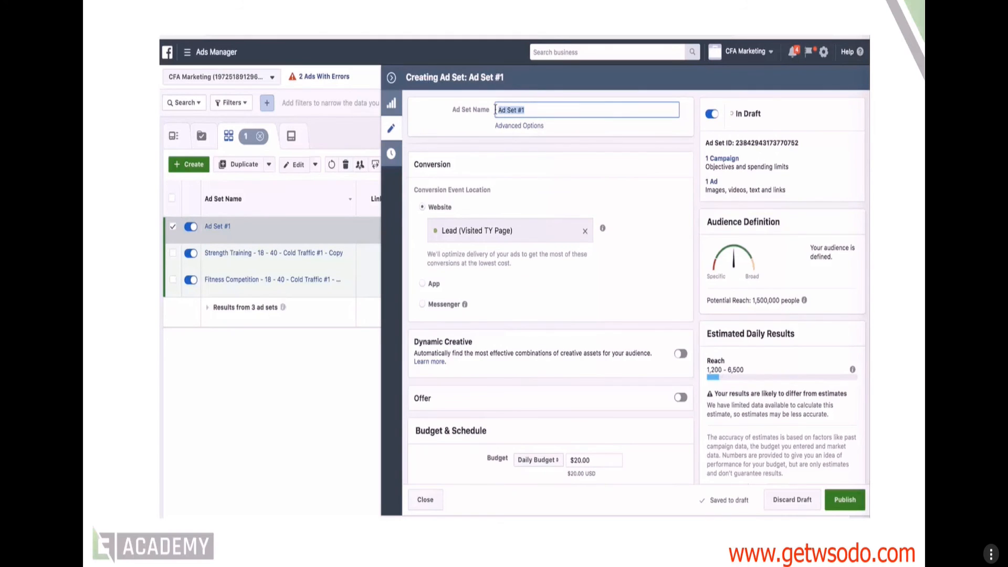
type("Lookalike (US, 1%) - Leads (Filled Out Form)")
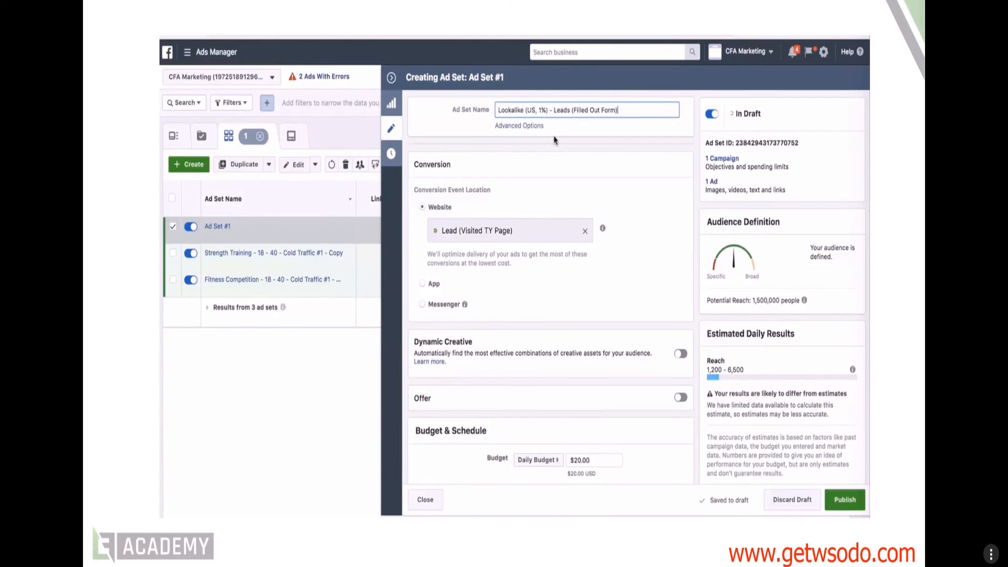
type("- Cold Traffic #1")
left_click(392, 78)
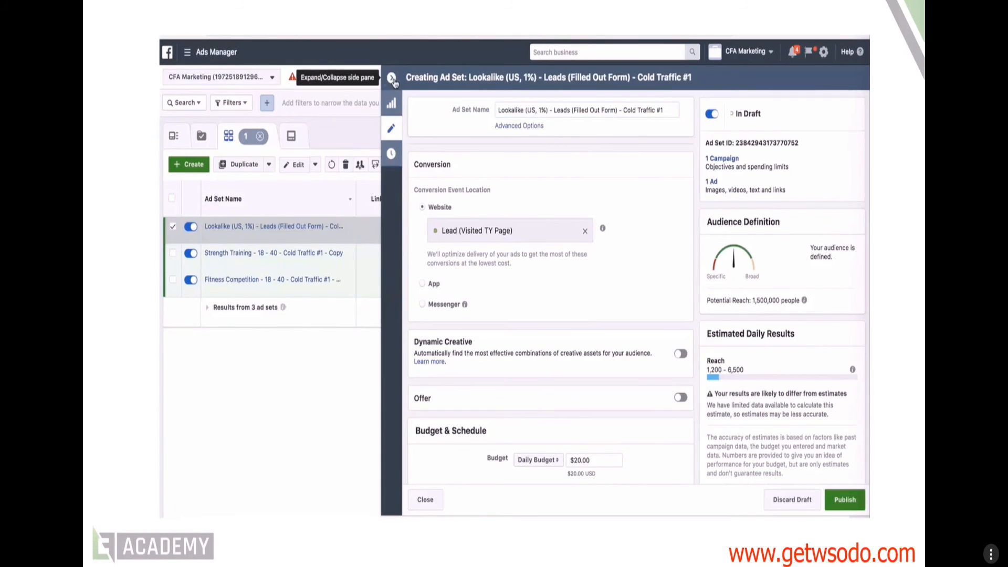
left_click(271, 228)
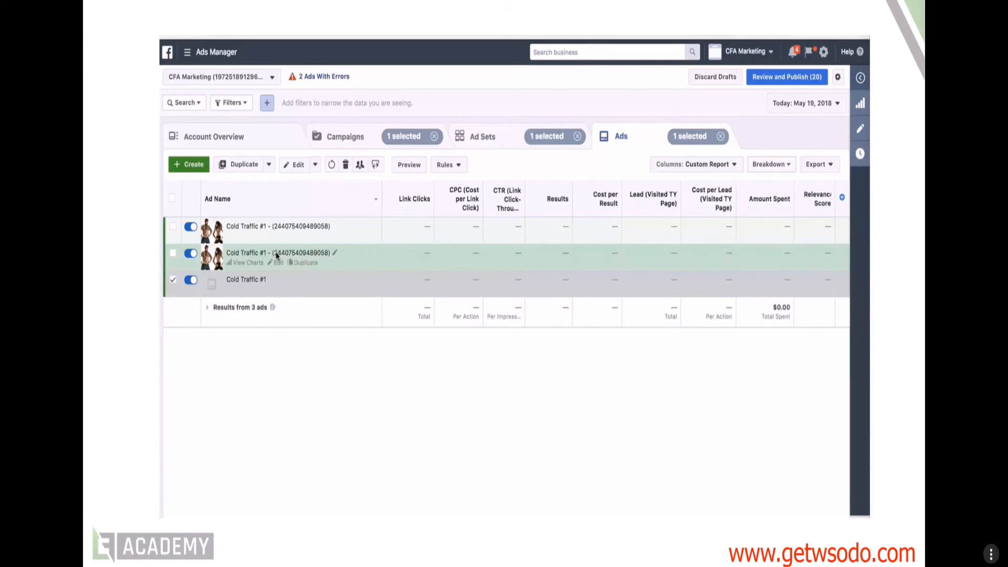
left_click_drag(276, 256, 318, 252)
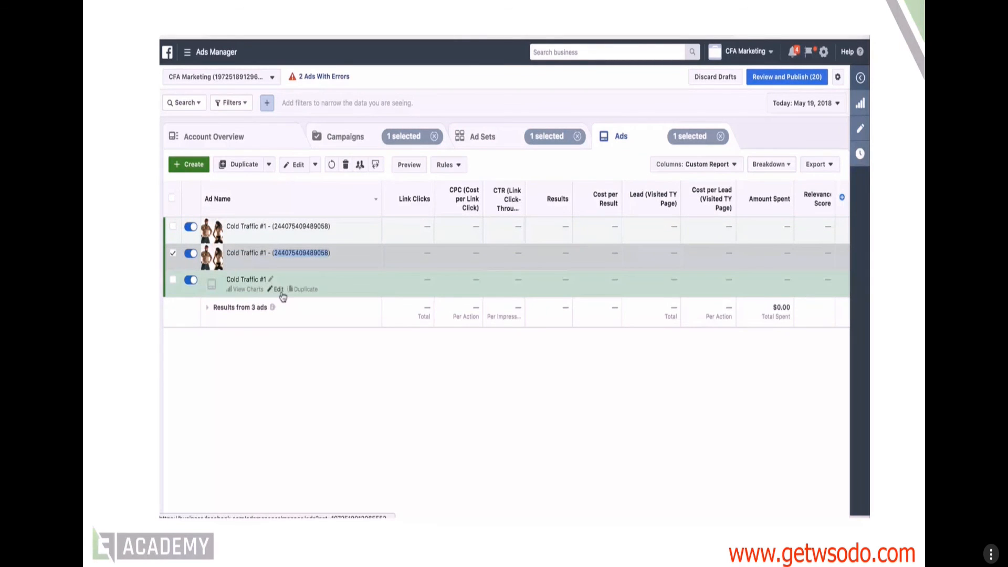
left_click(279, 290)
left_click(468, 134)
type("-")
key("ctrl+v")
left_click(560, 166)
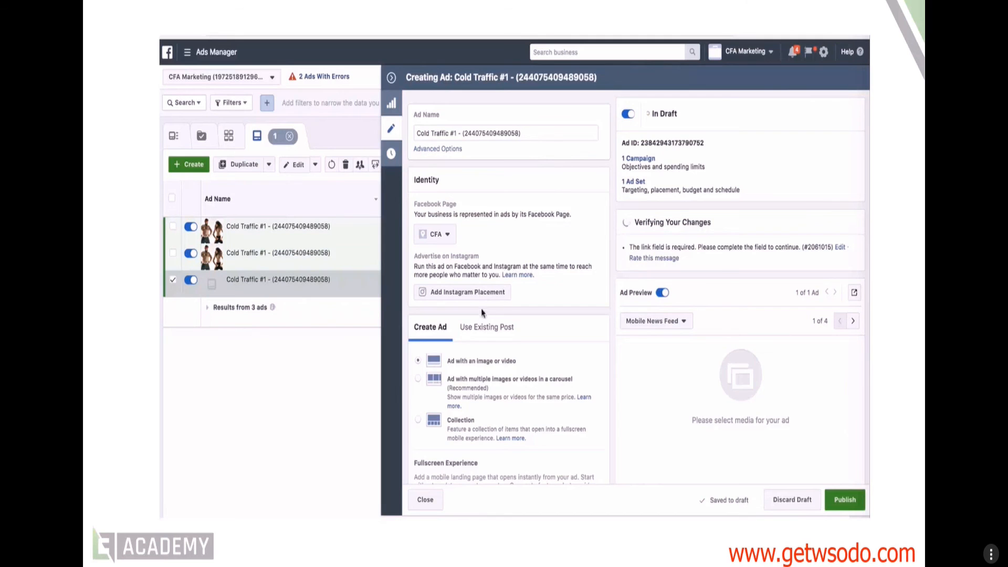
left_click(485, 326)
scroll(473, 315, "down", 3)
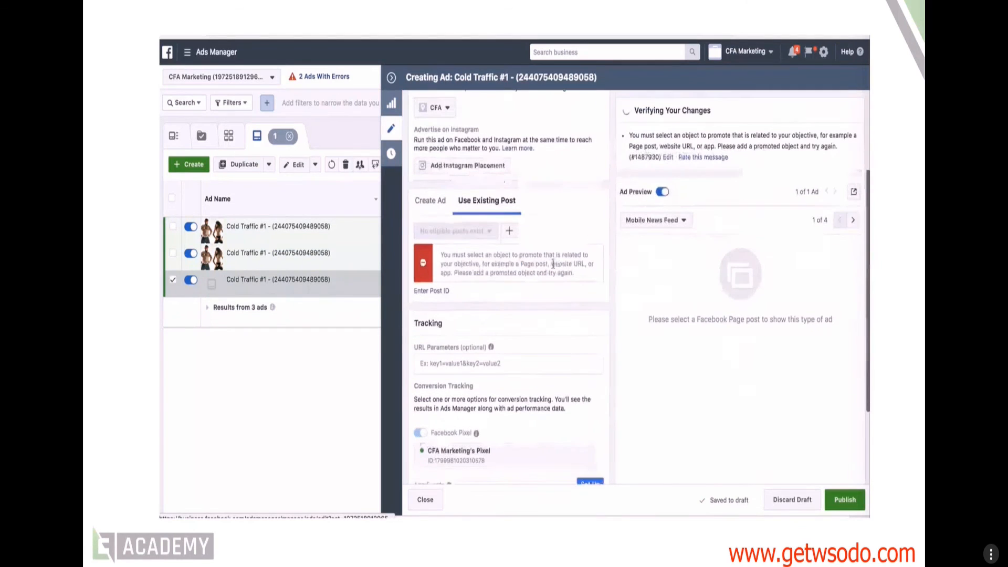
left_click(439, 291)
key("ctrl+v")
left_click(507, 295)
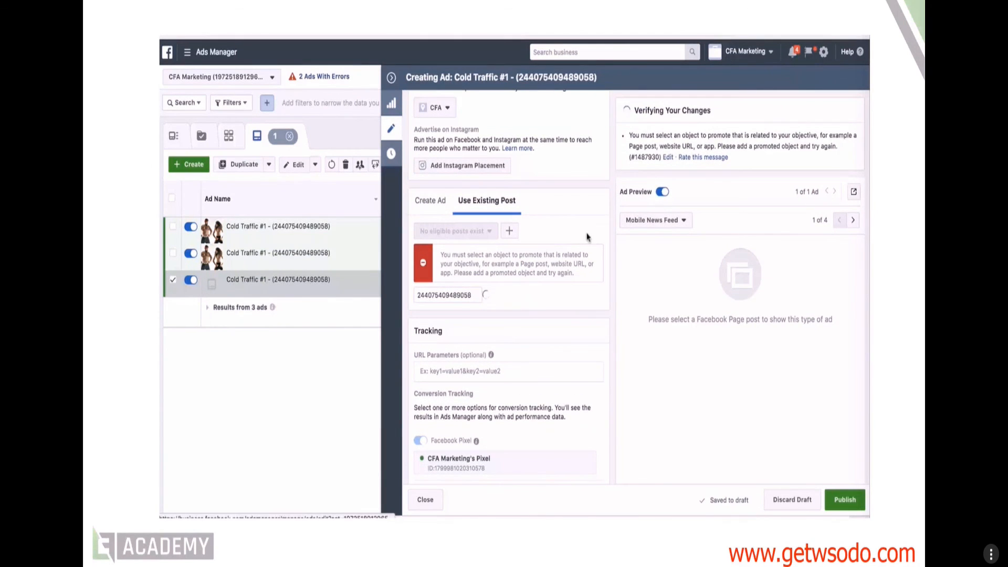
scroll(612, 175, "up", 3)
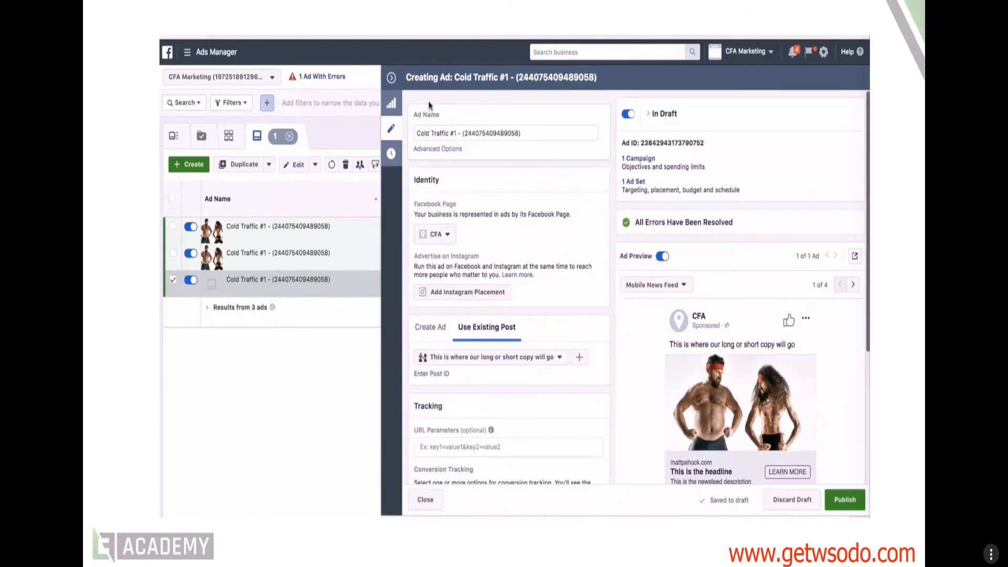
left_click(391, 77)
Review the ad sets of the Lookalikes - Conversions Campaign and return to the campaign list with that campaign selected.
left_click(366, 138)
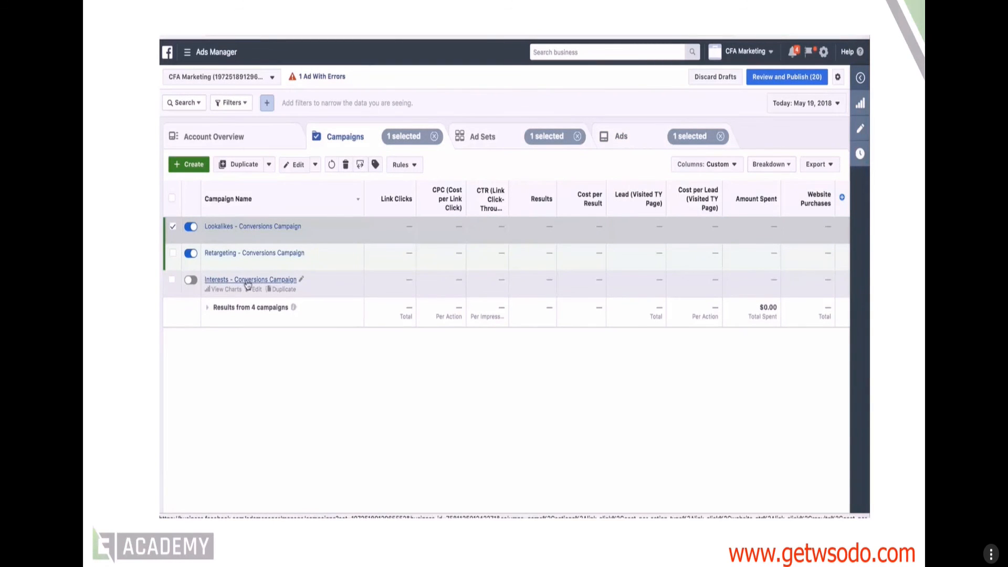
left_click(261, 227)
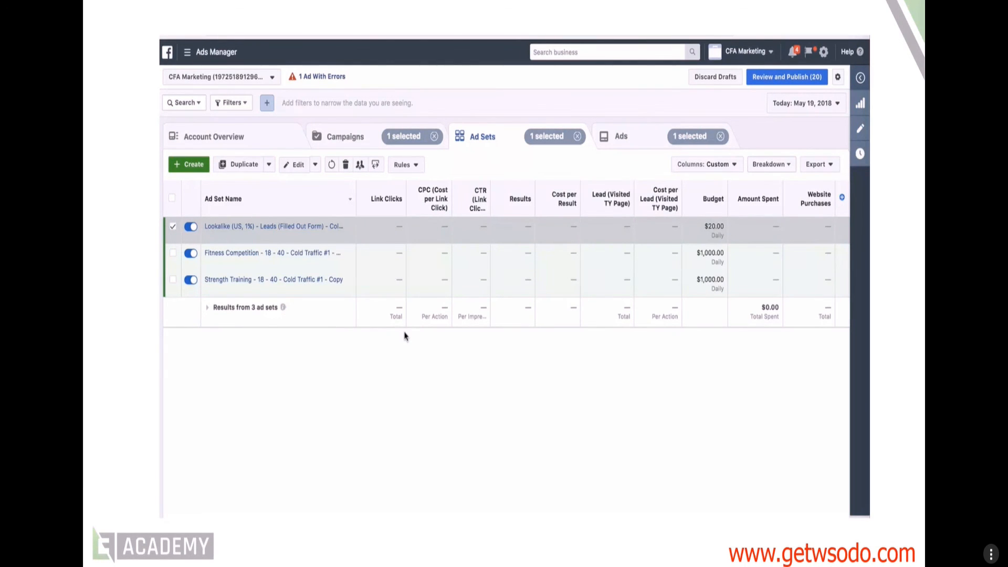
left_click(352, 142)
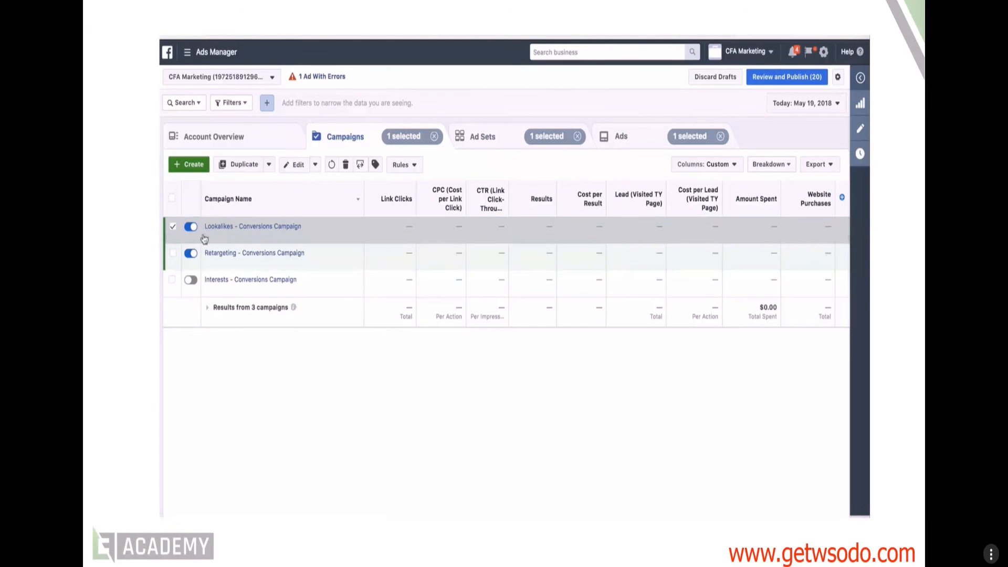
left_click(173, 228)
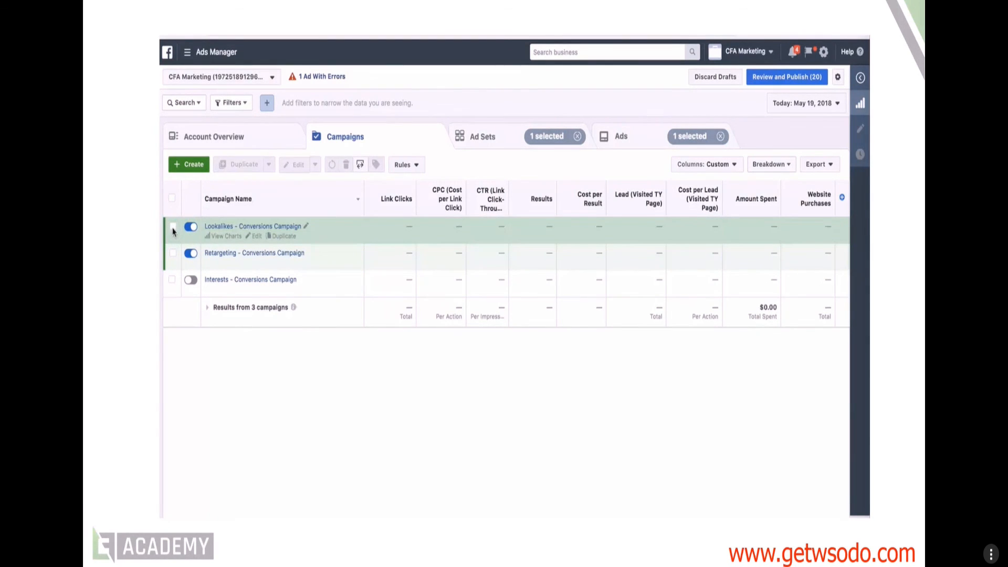
left_click(173, 228)
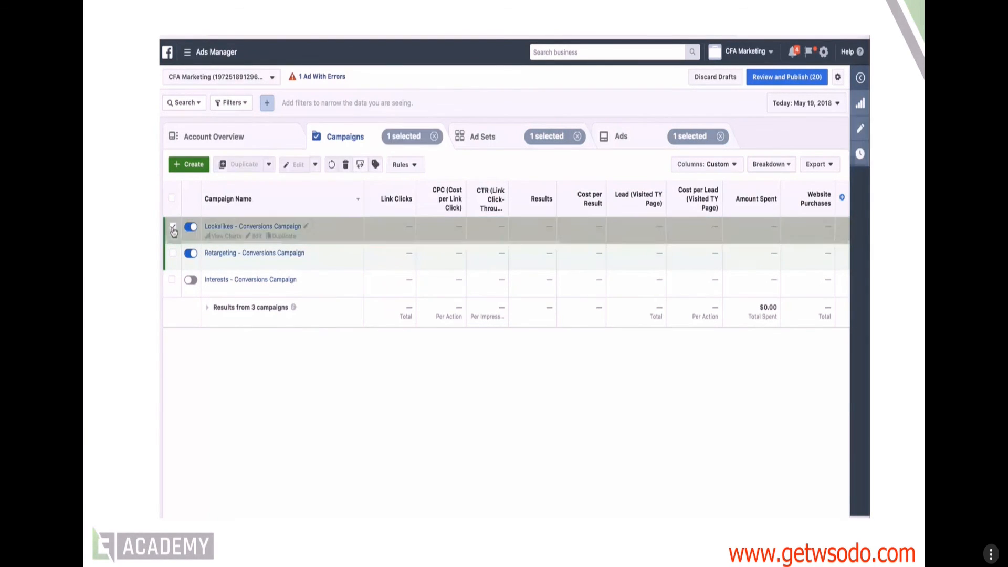
Check the campaign results over the last 7 days and over the last 14 days.
left_click(802, 108)
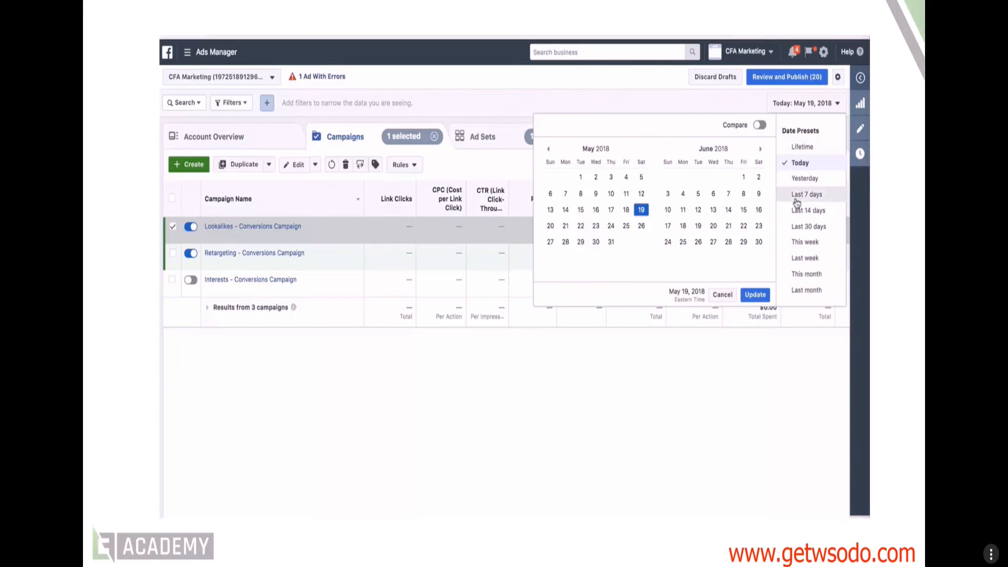
left_click(799, 201)
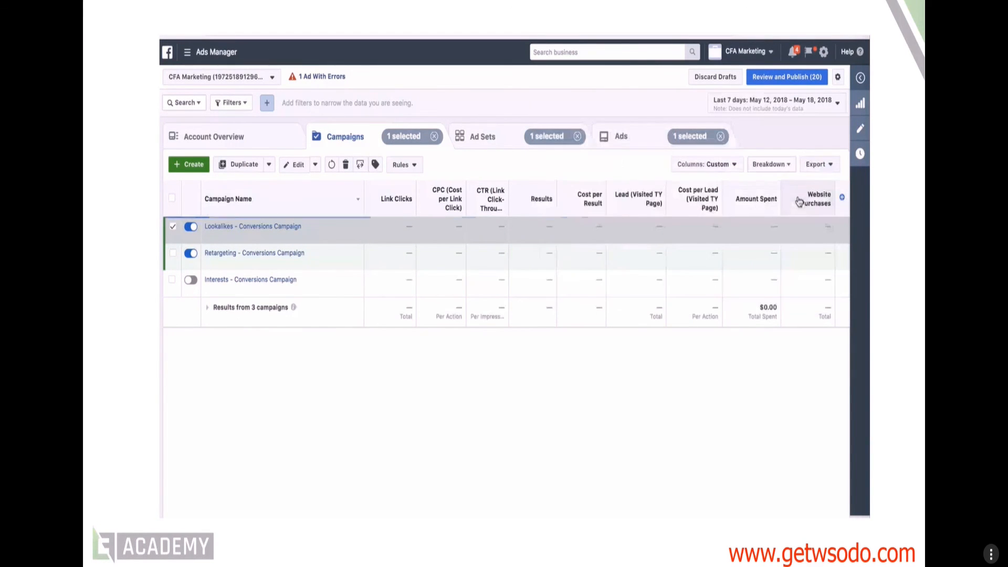
left_click(788, 106)
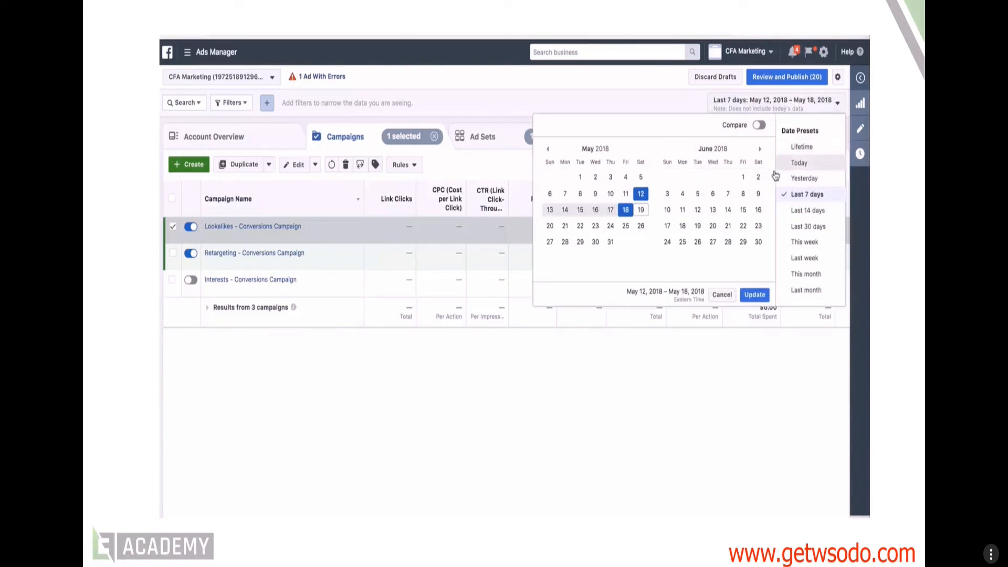
left_click(797, 212)
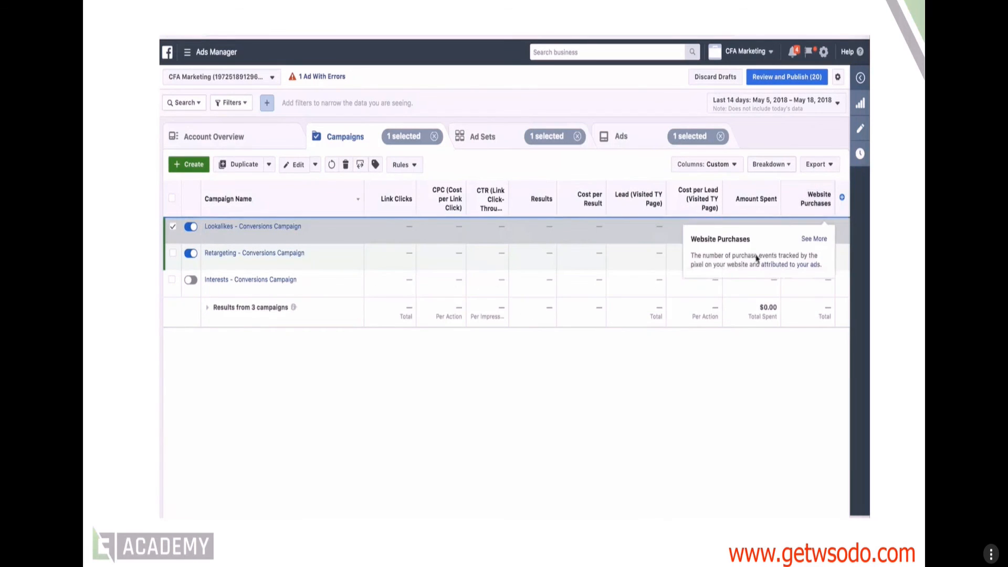